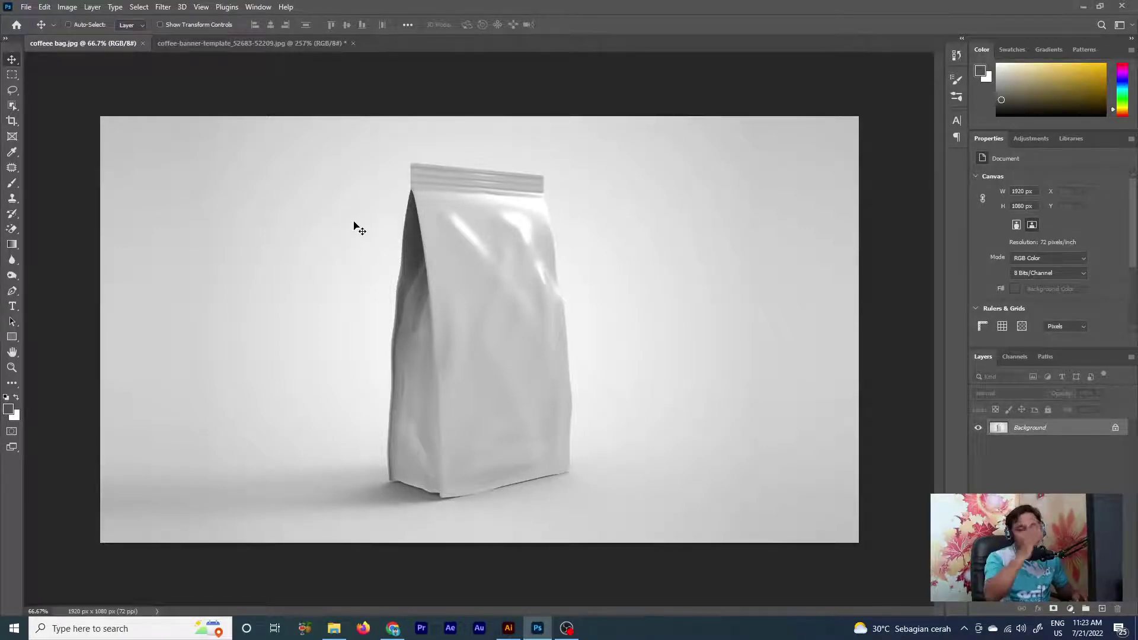
# Preview the coffee banner design, then return to the coffee bag photo with the Pen tool active.
pyautogui.click(262, 51)
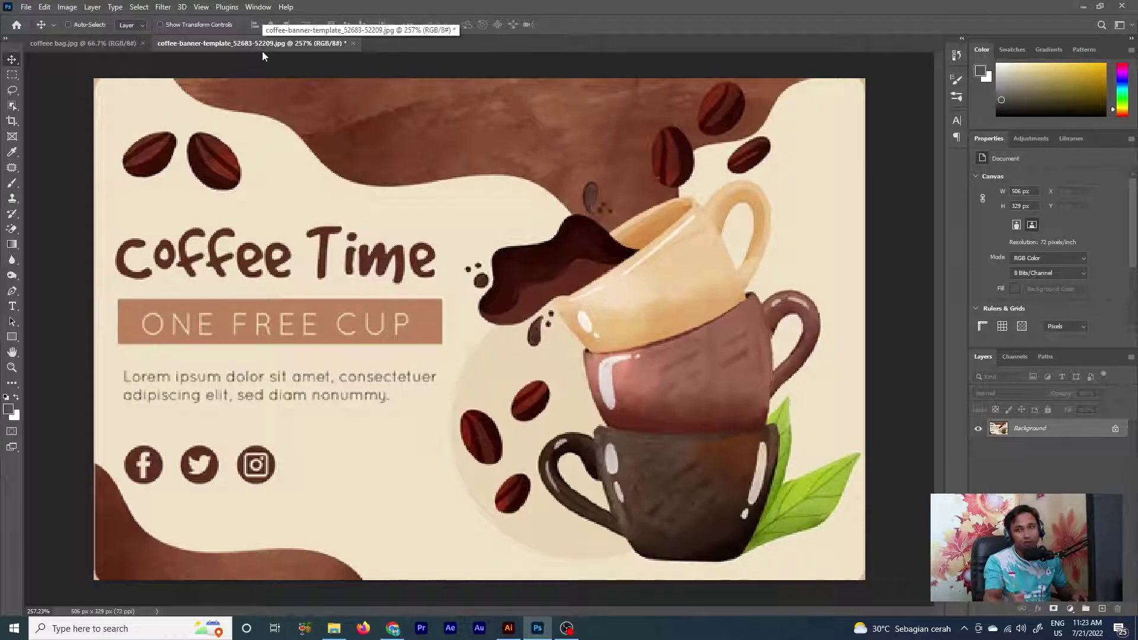
pyautogui.click(83, 44)
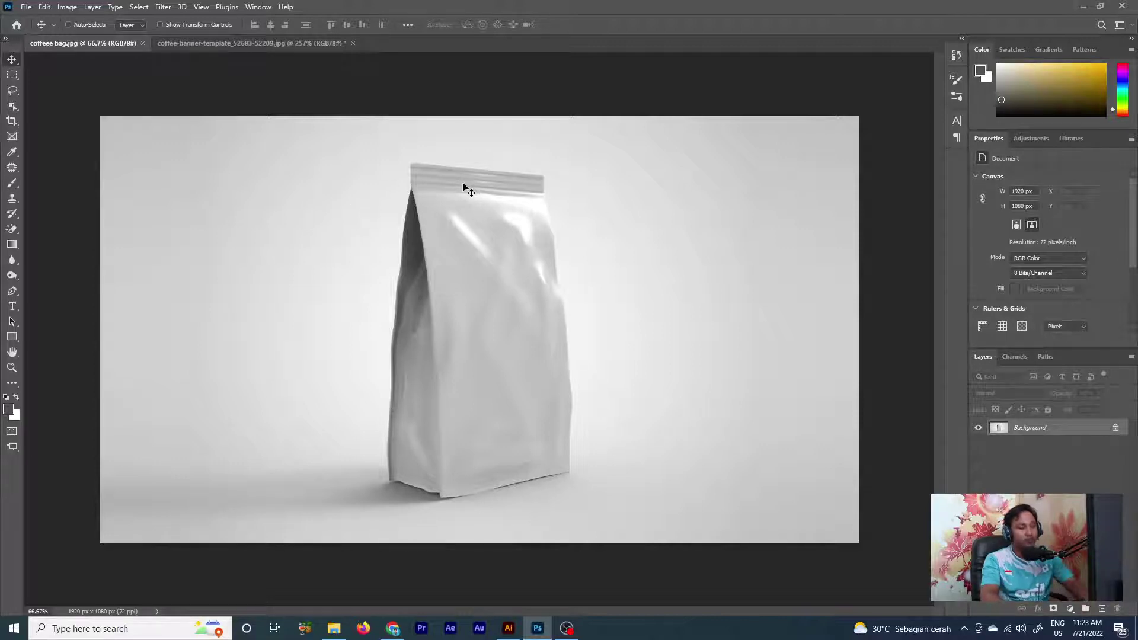
pyautogui.press('p')
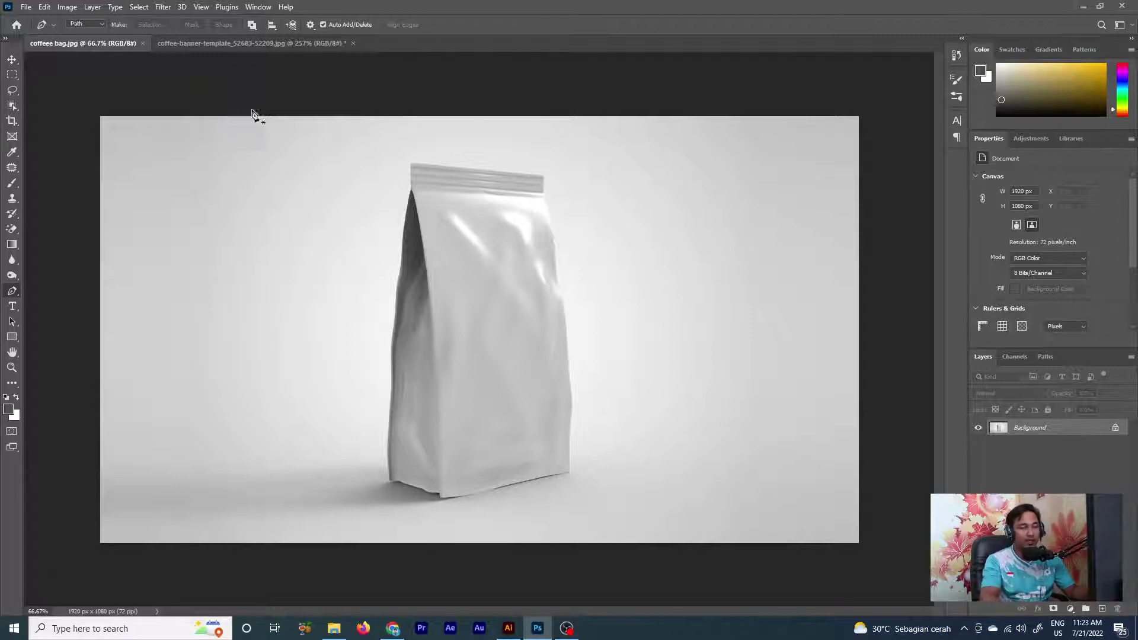
# Start the bag outline at its top-left corner and trace the top edge to the top-right corner.
pyautogui.scroll(3, 417, 169)
pyautogui.scroll(2, 432, 172)
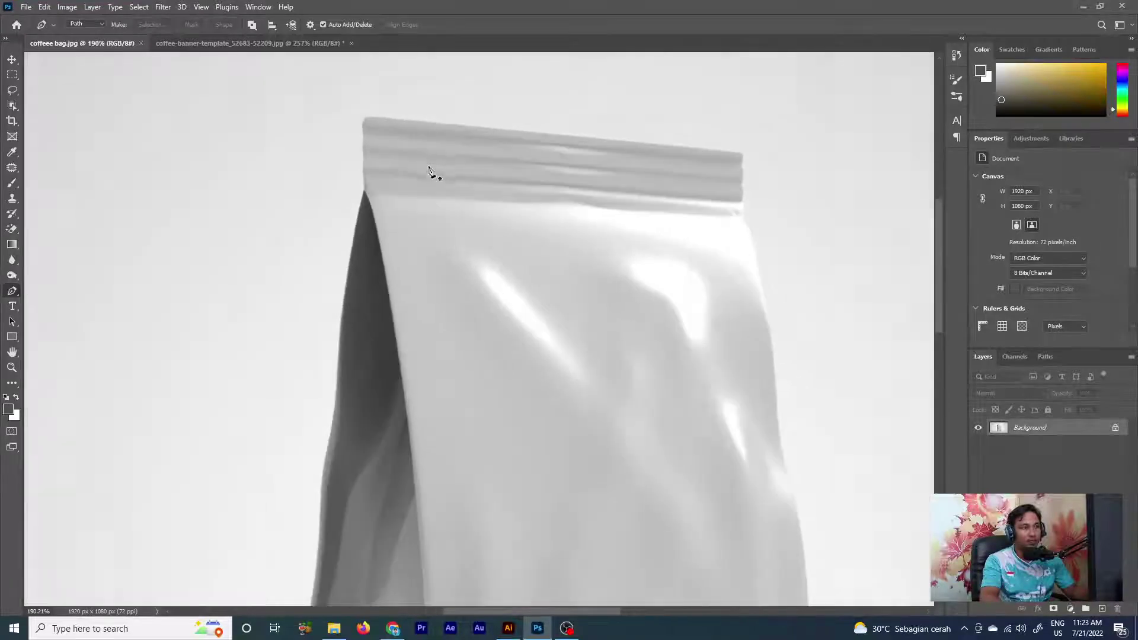
pyautogui.scroll(2, 432, 172)
pyautogui.scroll(2, 381, 206)
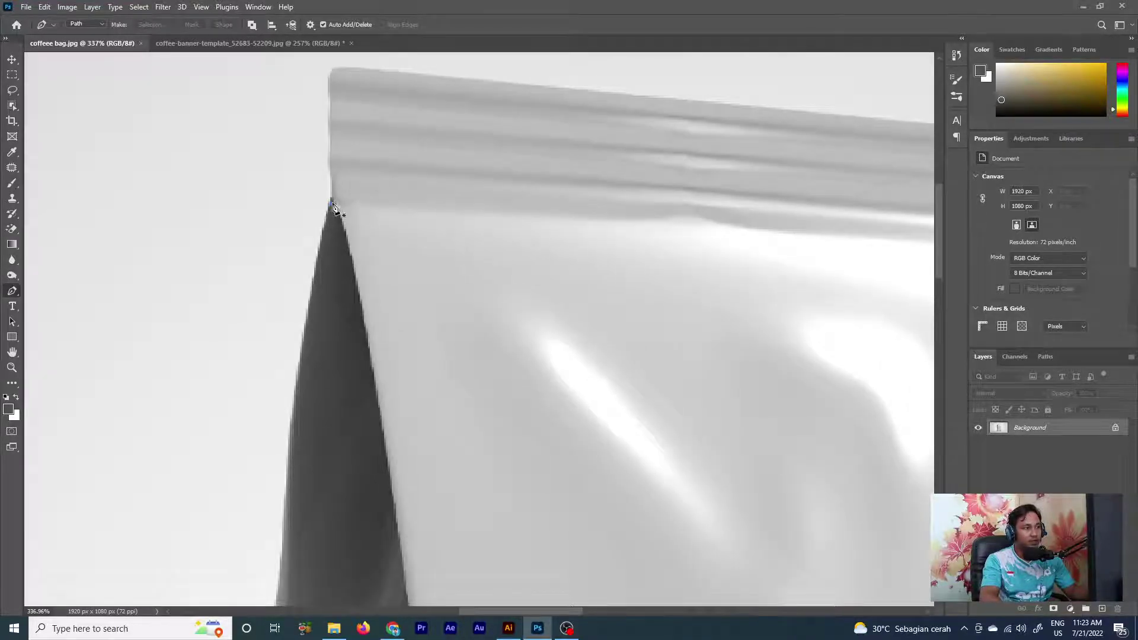
pyautogui.click(332, 207)
pyautogui.scroll(1, 331, 188)
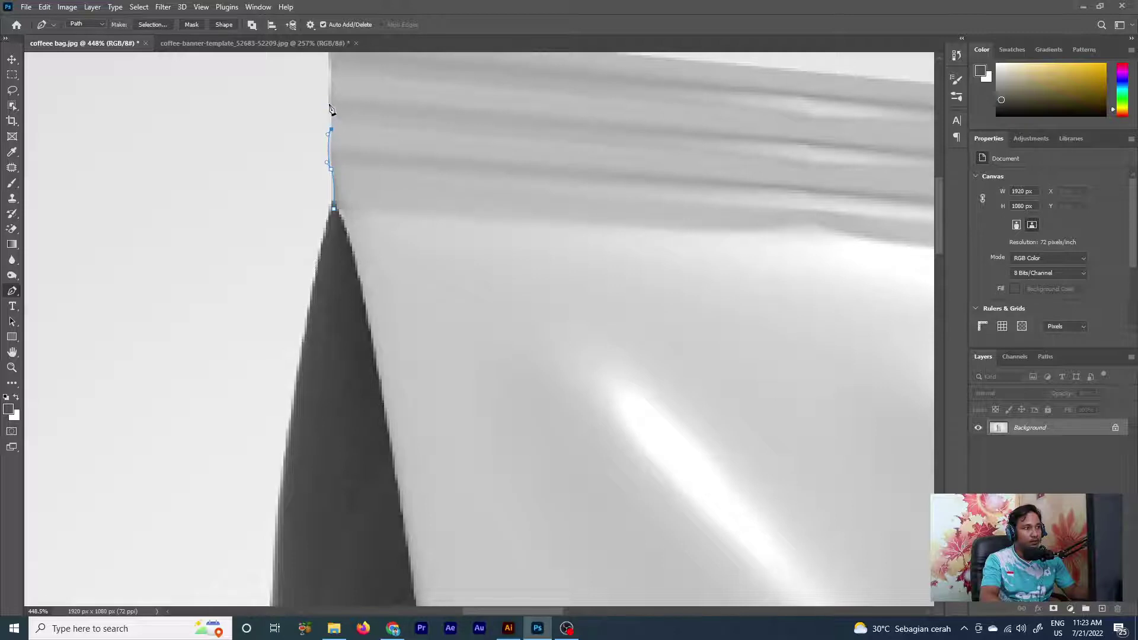
pyautogui.moveTo(333, 97); pyautogui.dragTo(345, 152)
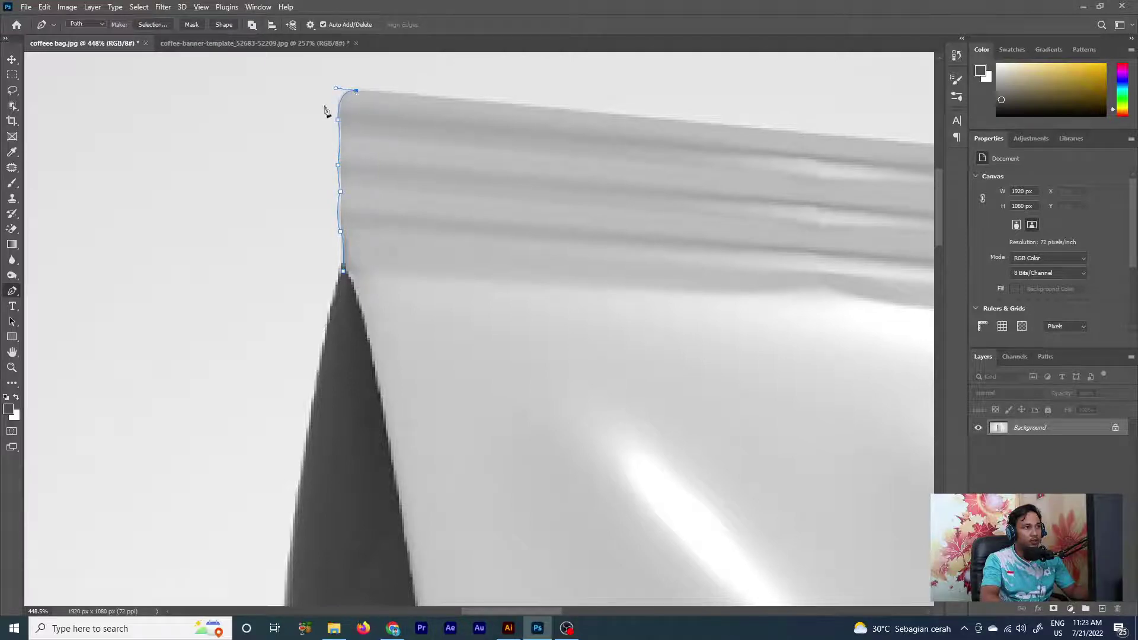
pyautogui.scroll(-3, 889, 196)
pyautogui.click(580, 114)
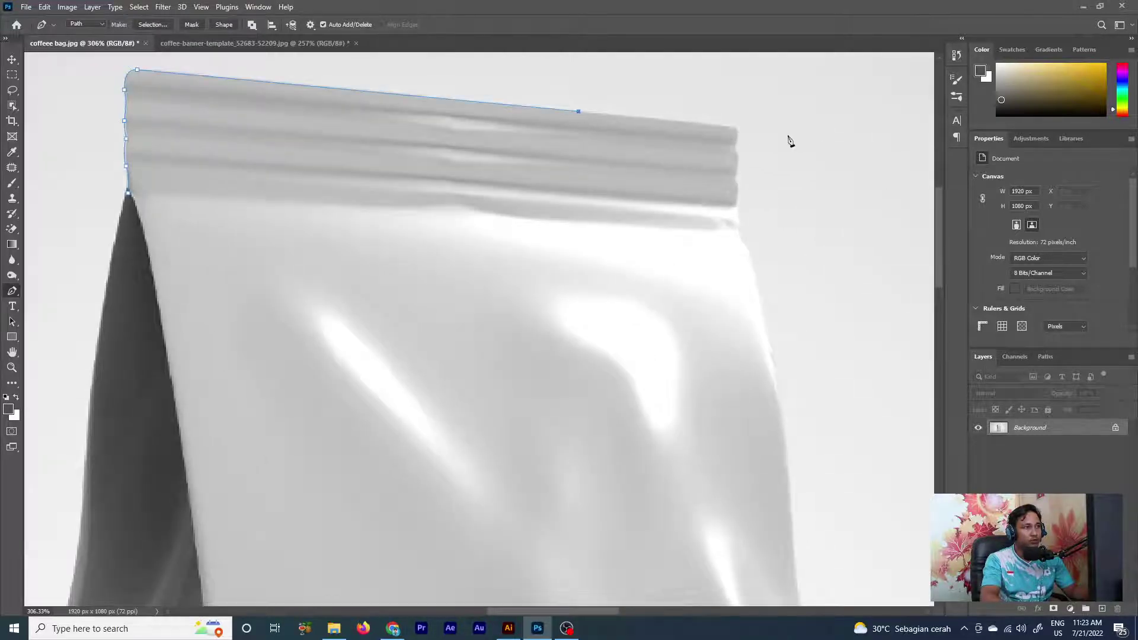
pyautogui.scroll(2, 788, 140)
pyautogui.click(698, 122)
pyautogui.scroll(3, 731, 132)
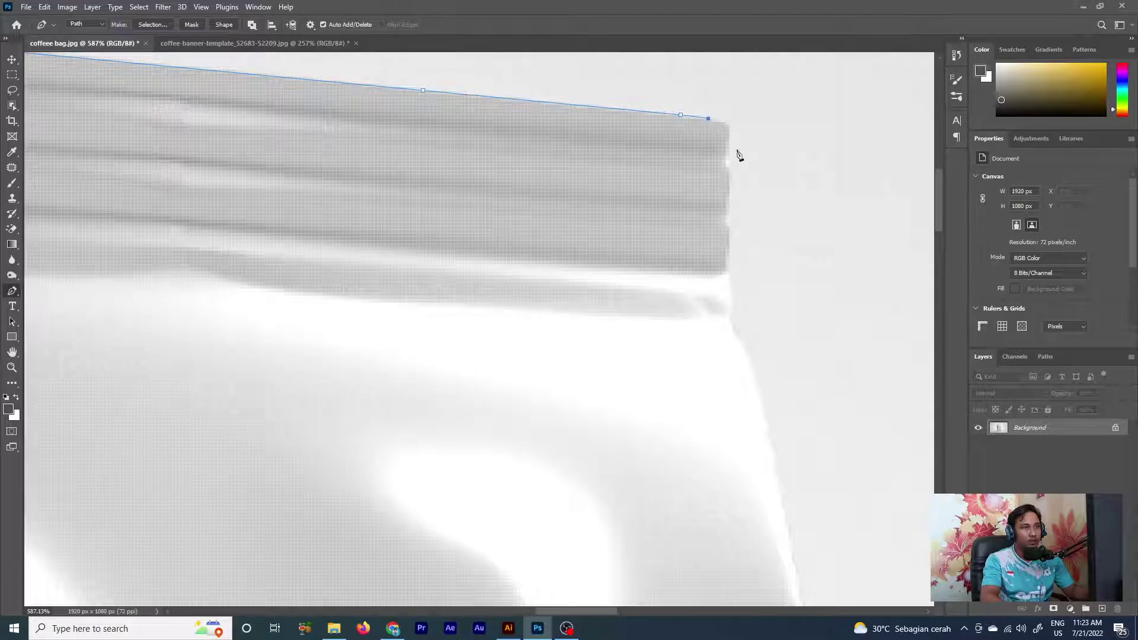
pyautogui.moveTo(725, 150); pyautogui.dragTo(721, 185)
# Continue the path down the bag's right edge to the bottom-right corner.
pyautogui.click(725, 164)
pyautogui.click(726, 202)
pyautogui.moveTo(726, 227); pyautogui.dragTo(719, 285)
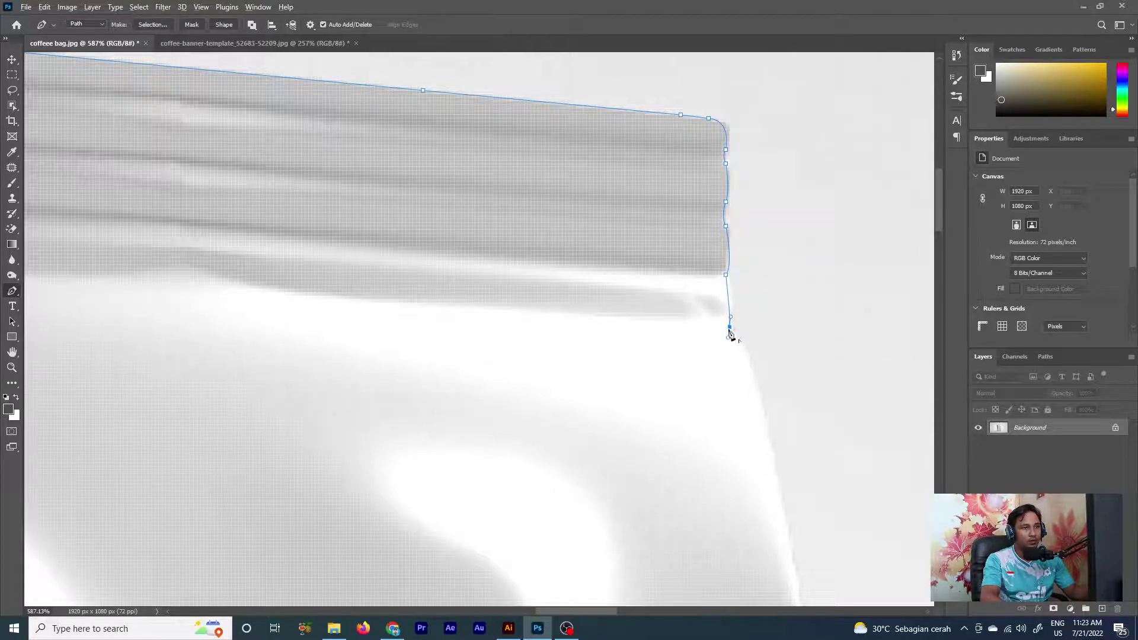
pyautogui.scroll(-3, 728, 325)
pyautogui.scroll(2, 657, 314)
pyautogui.moveTo(656, 315); pyautogui.dragTo(673, 424)
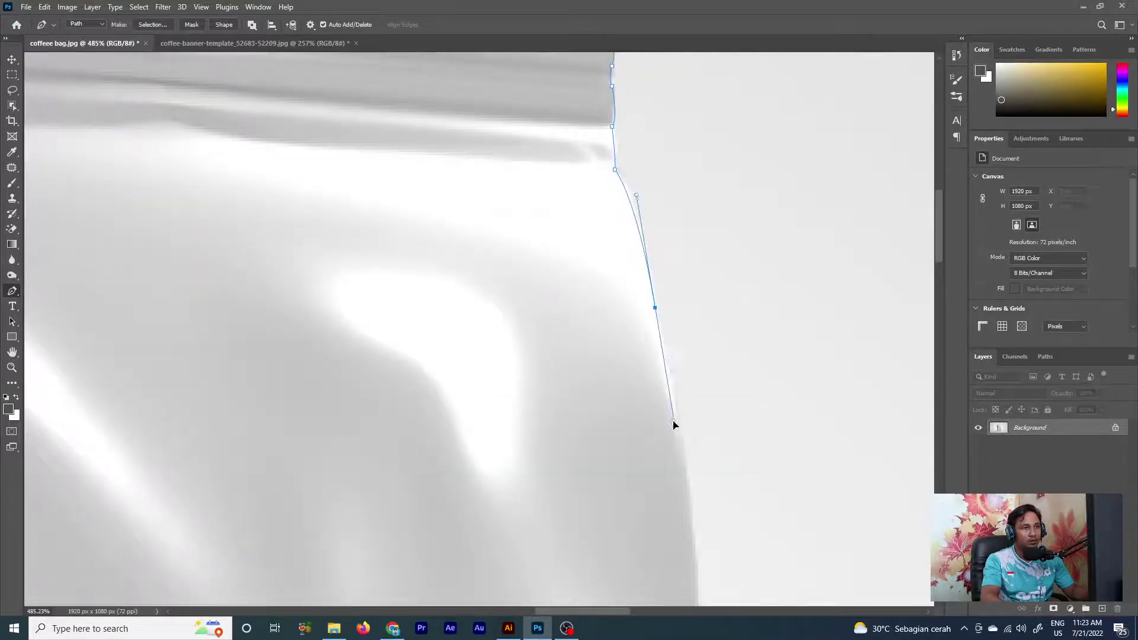
pyautogui.scroll(-4, 648, 241)
pyautogui.scroll(2, 635, 310)
pyautogui.scroll(-2, 643, 311)
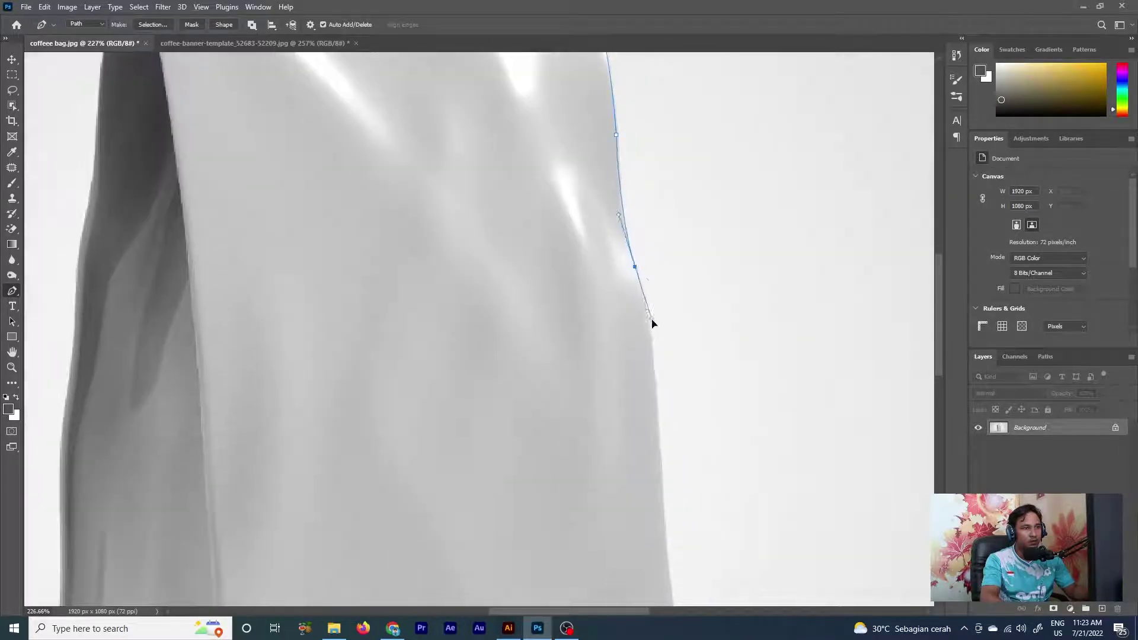
pyautogui.scroll(-2, 650, 216)
pyautogui.click(633, 252)
pyautogui.scroll(-2, 635, 254)
pyautogui.click(619, 309)
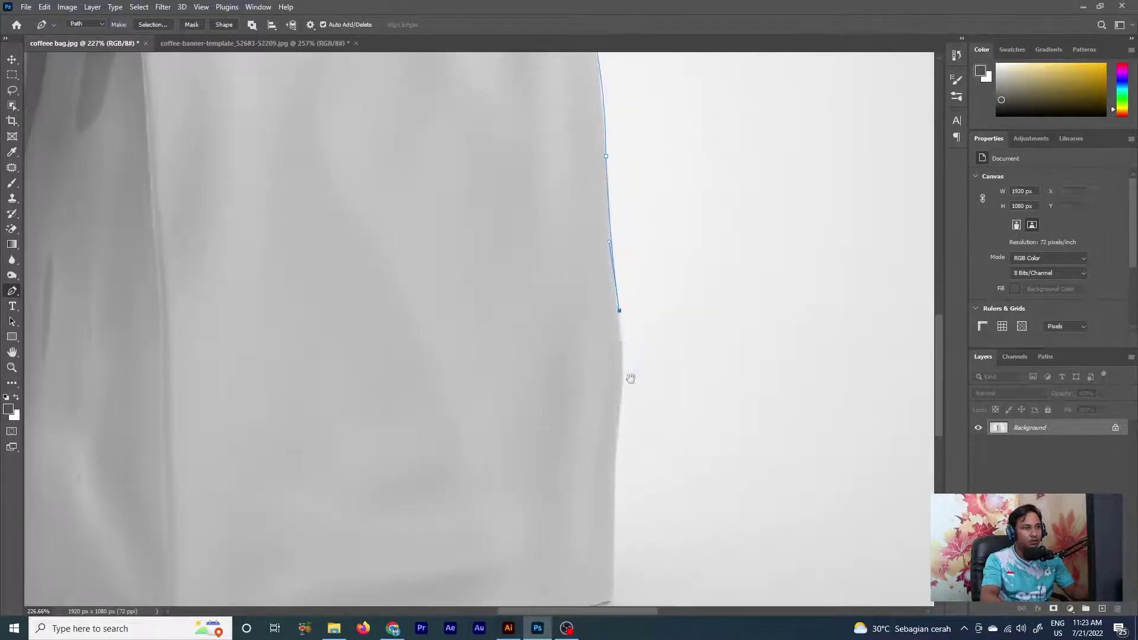
pyautogui.scroll(-3, 630, 376)
pyautogui.moveTo(617, 234); pyautogui.dragTo(614, 280)
pyautogui.moveTo(610, 341); pyautogui.dragTo(612, 363)
pyautogui.scroll(-2, 613, 372)
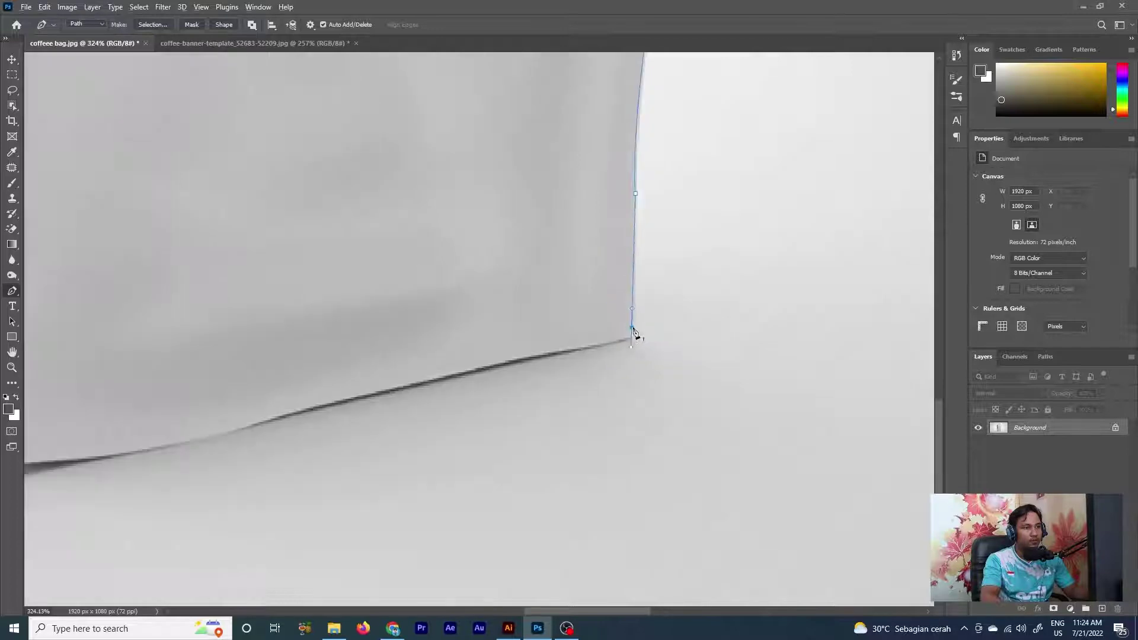
pyautogui.click(632, 331)
pyautogui.scroll(2, 797, 284)
pyautogui.scroll(1, 751, 267)
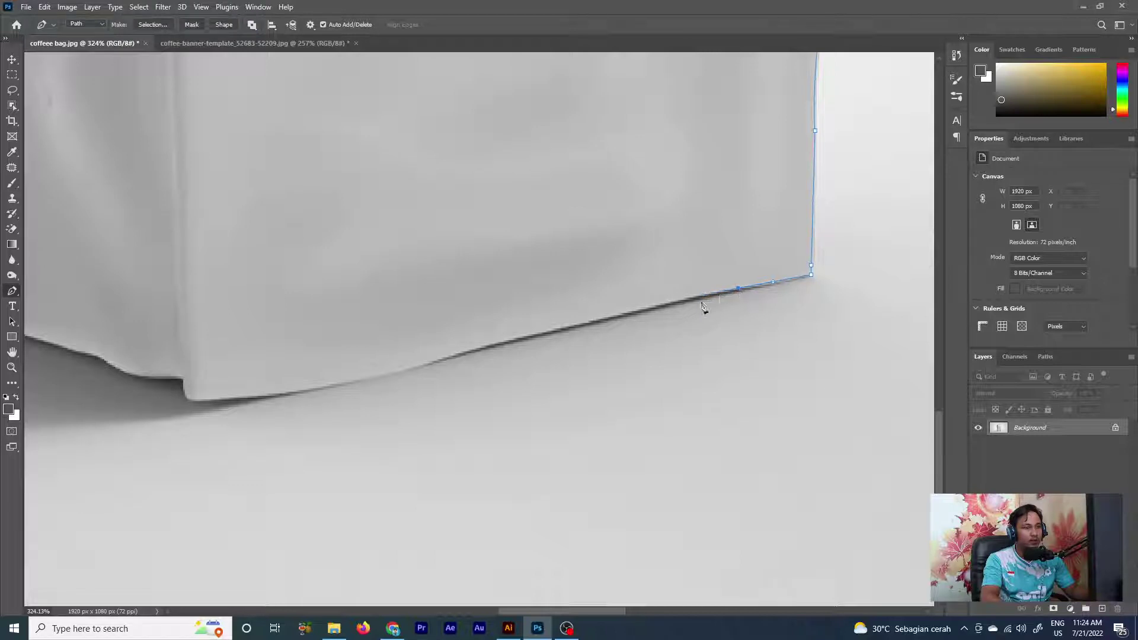
# Trace the bottom edge to the bottom-left corner and curve the path up the left edge.
pyautogui.moveTo(562, 332); pyautogui.dragTo(710, 296)
pyautogui.click(621, 310)
pyautogui.click(402, 355)
pyautogui.click(356, 359)
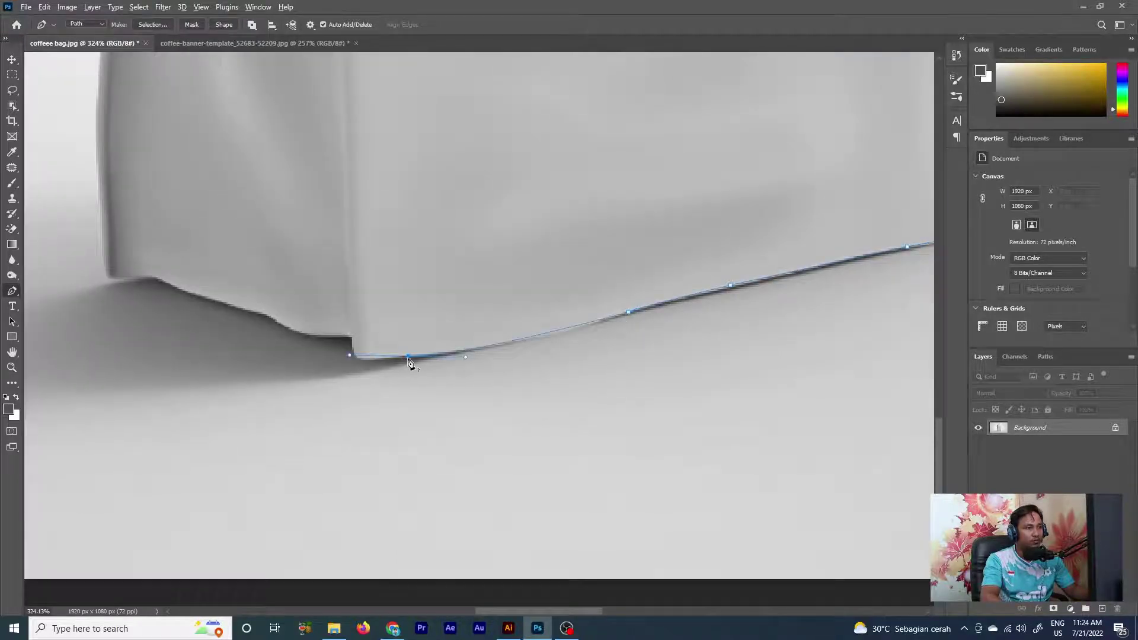
pyautogui.scroll(2, 350, 355)
pyautogui.scroll(3, 337, 288)
pyautogui.scroll(3, 320, 164)
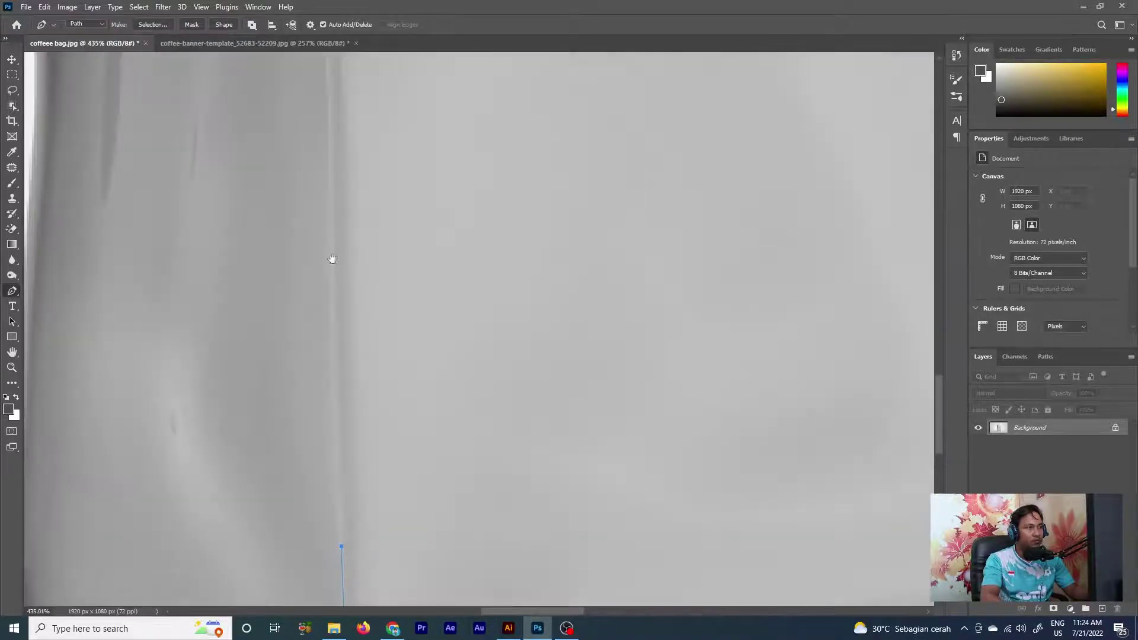
pyautogui.moveTo(330, 237); pyautogui.dragTo(331, 197)
# Keep Path drawing mode and close the outline back at its starting corner.
pyautogui.scroll(3, 330, 197)
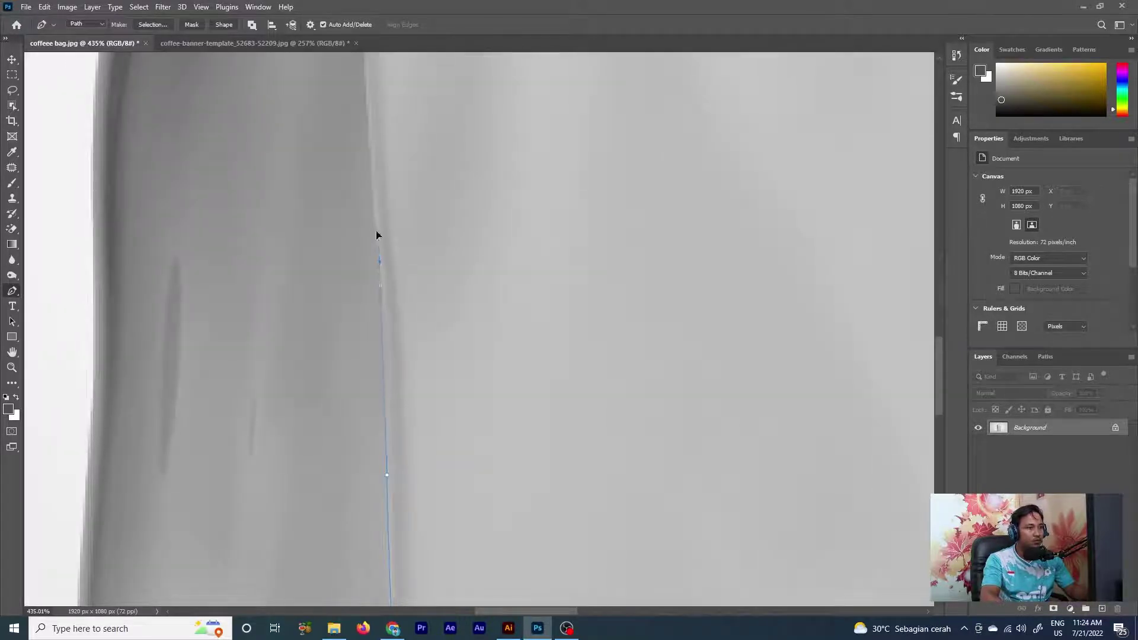
pyautogui.scroll(2, 438, 458)
pyautogui.scroll(3, 382, 257)
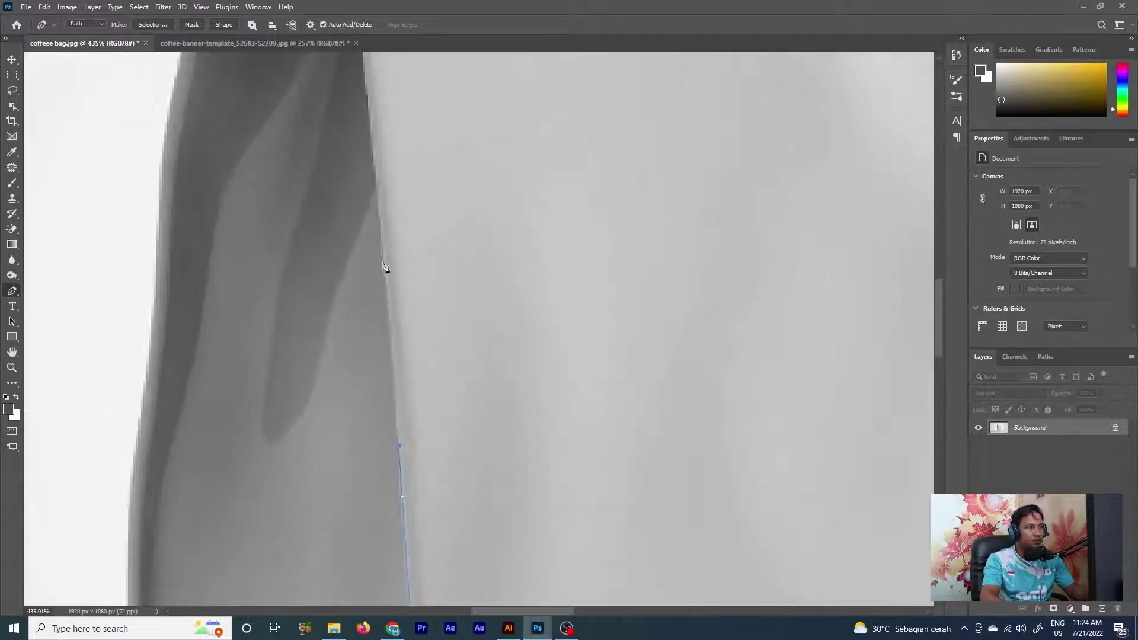
pyautogui.scroll(3, 396, 269)
pyautogui.scroll(5, 407, 236)
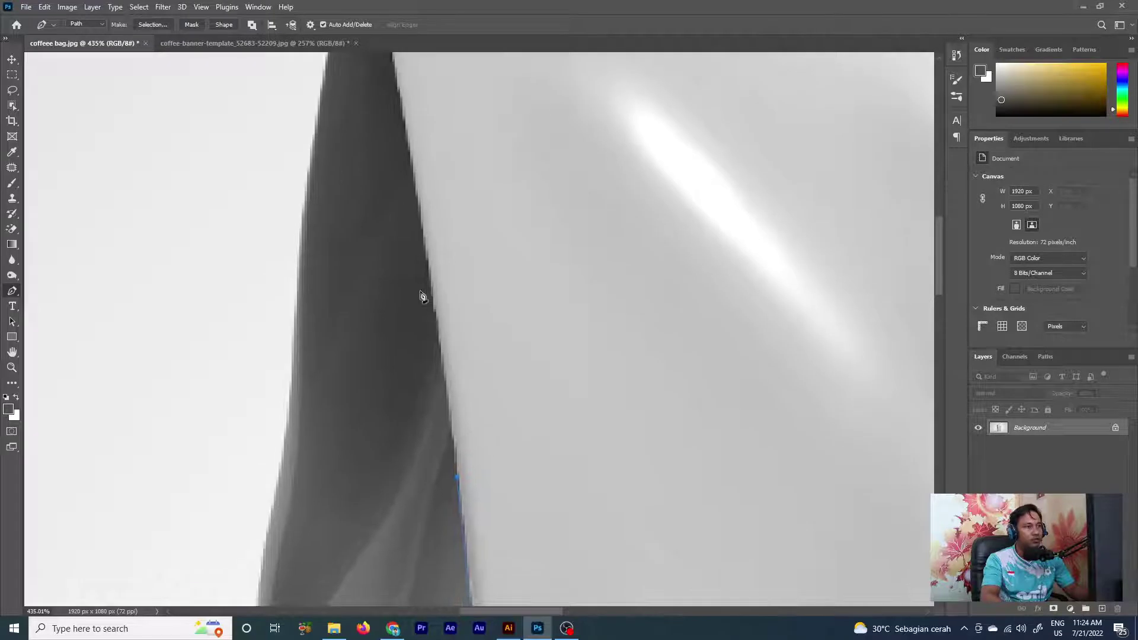
pyautogui.scroll(5, 427, 227)
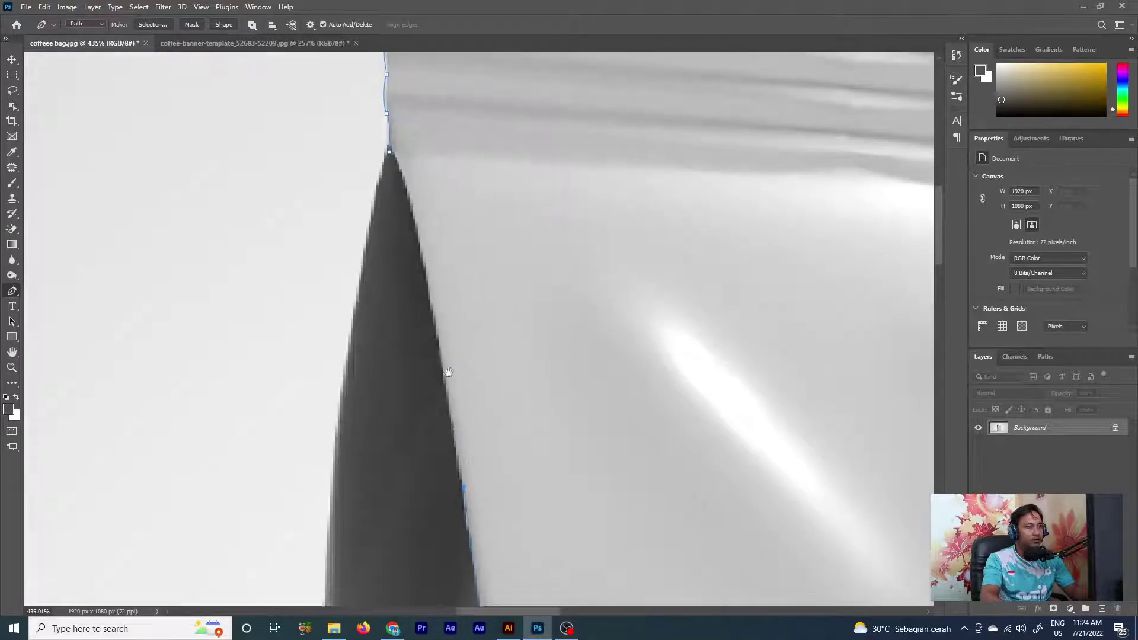
pyautogui.click(95, 25)
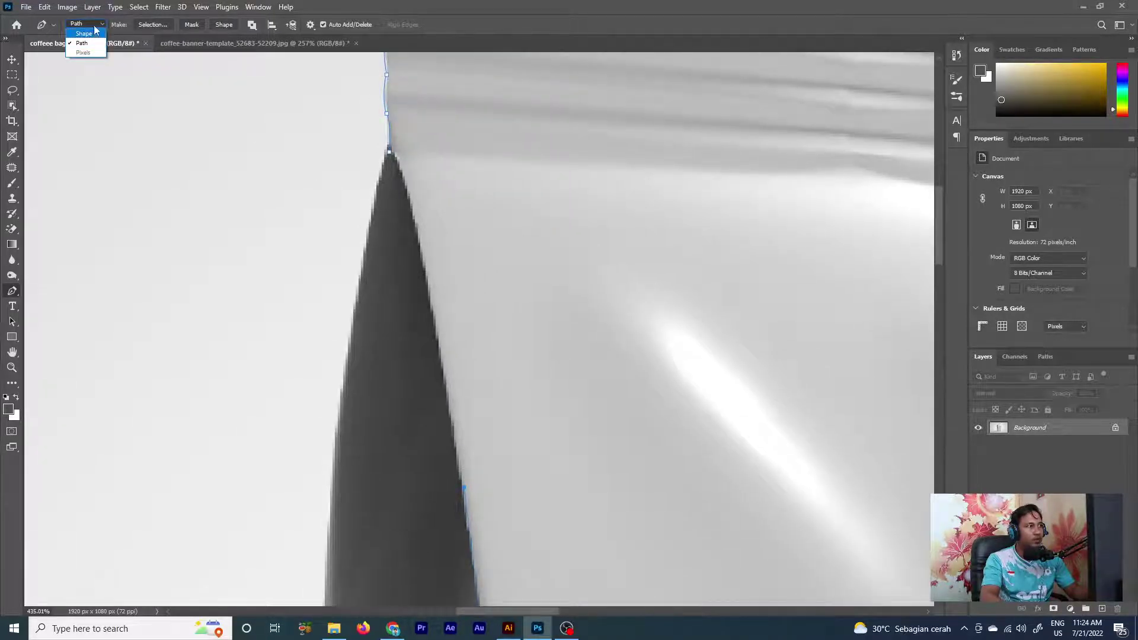
pyautogui.click(283, 181)
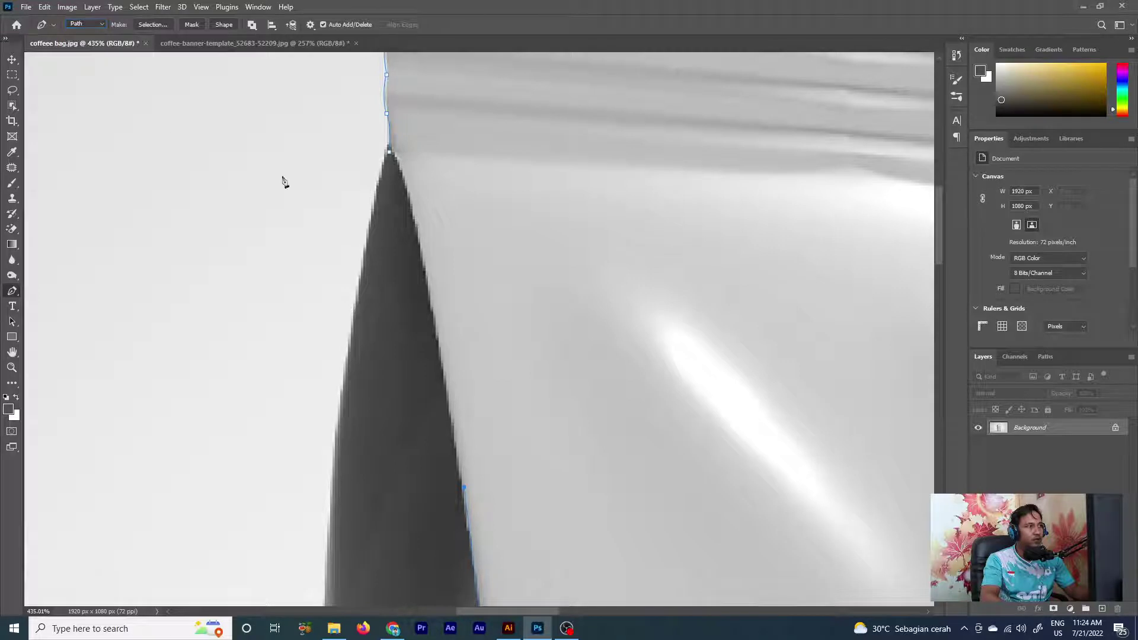
pyautogui.click(389, 155)
pyautogui.scroll(-4, 444, 199)
pyautogui.scroll(-4, 497, 238)
pyautogui.scroll(-3, 498, 238)
pyautogui.scroll(1, 498, 238)
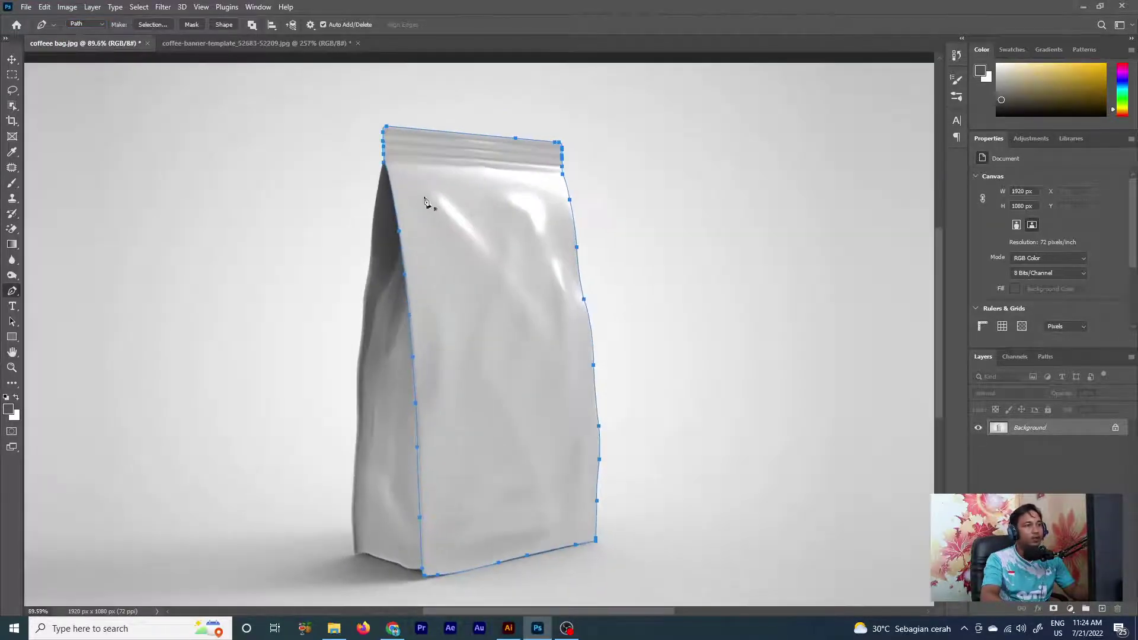
# Save the Work Path as Path 1 in the Paths panel and hide its outline.
pyautogui.click(1051, 359)
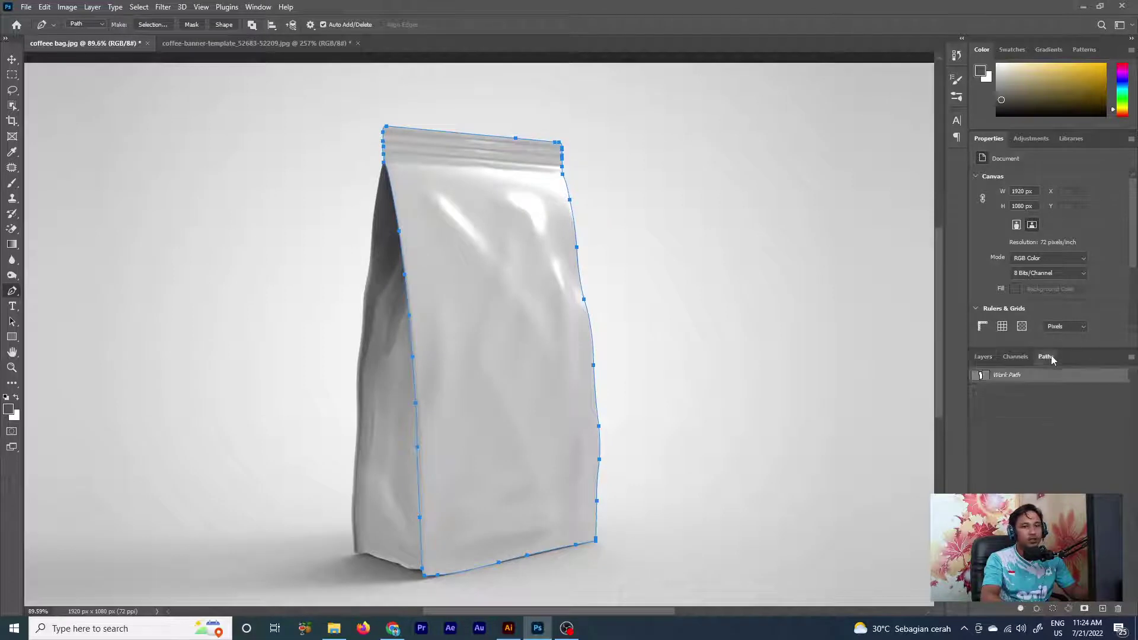
pyautogui.doubleClick(1024, 379)
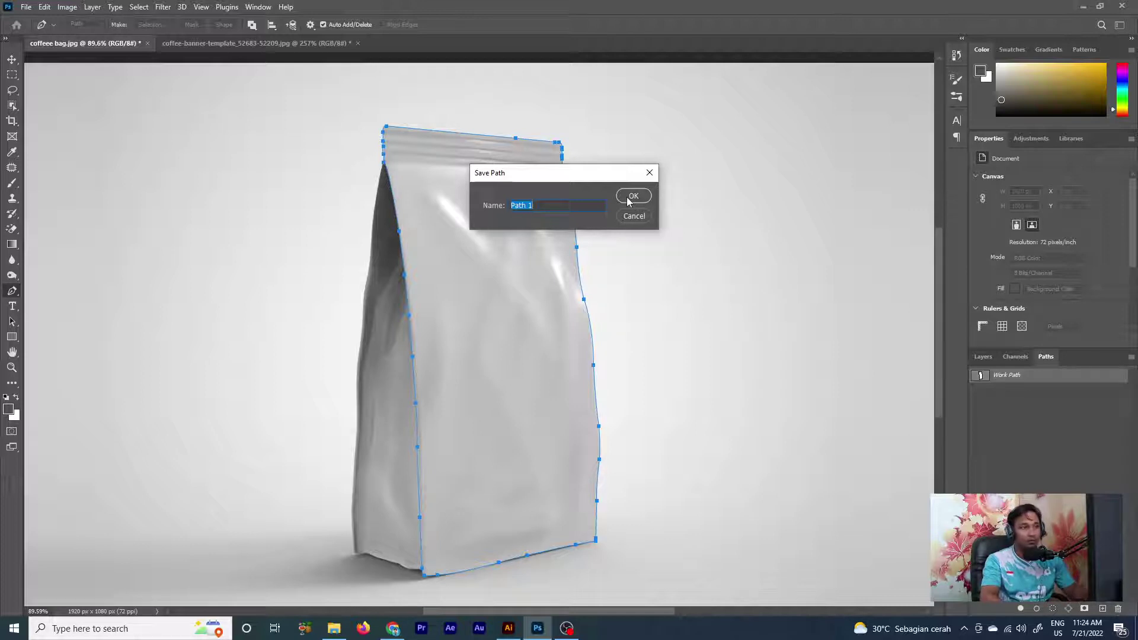
pyautogui.click(632, 196)
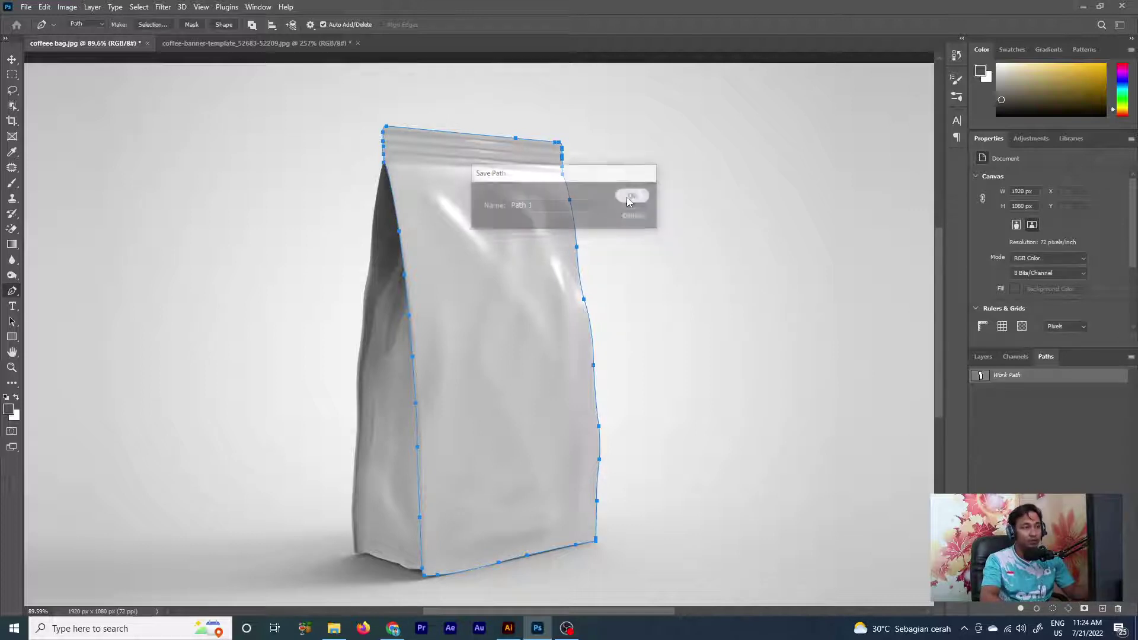
pyautogui.click(12, 60)
pyautogui.click(1048, 408)
pyautogui.scroll(1, 393, 259)
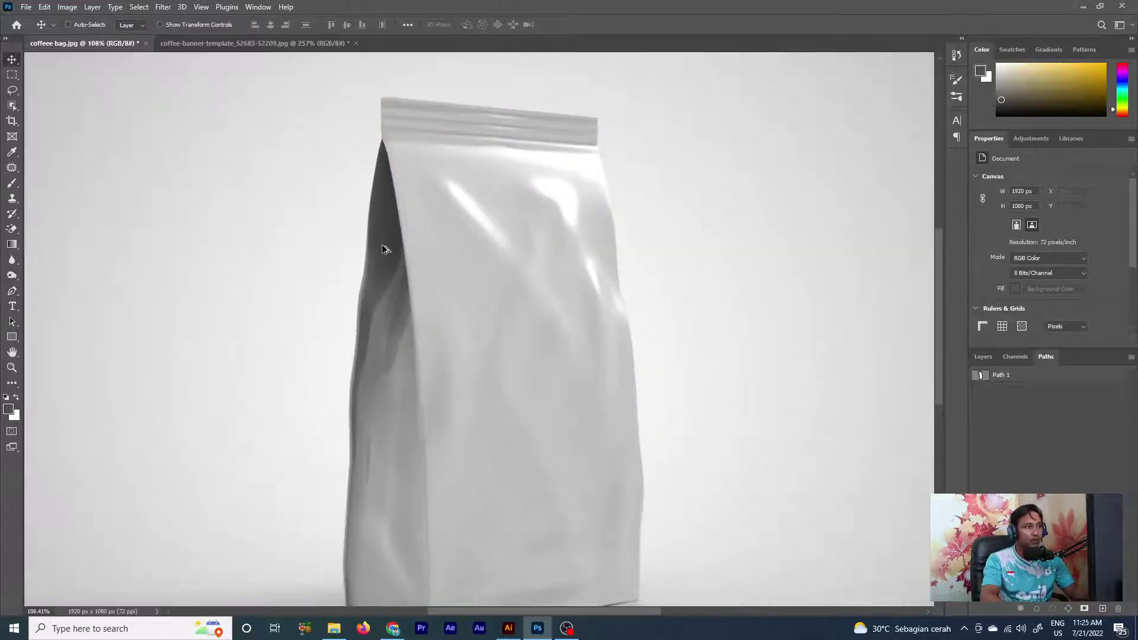
pyautogui.press('p')
pyautogui.scroll(-1, 502, 213)
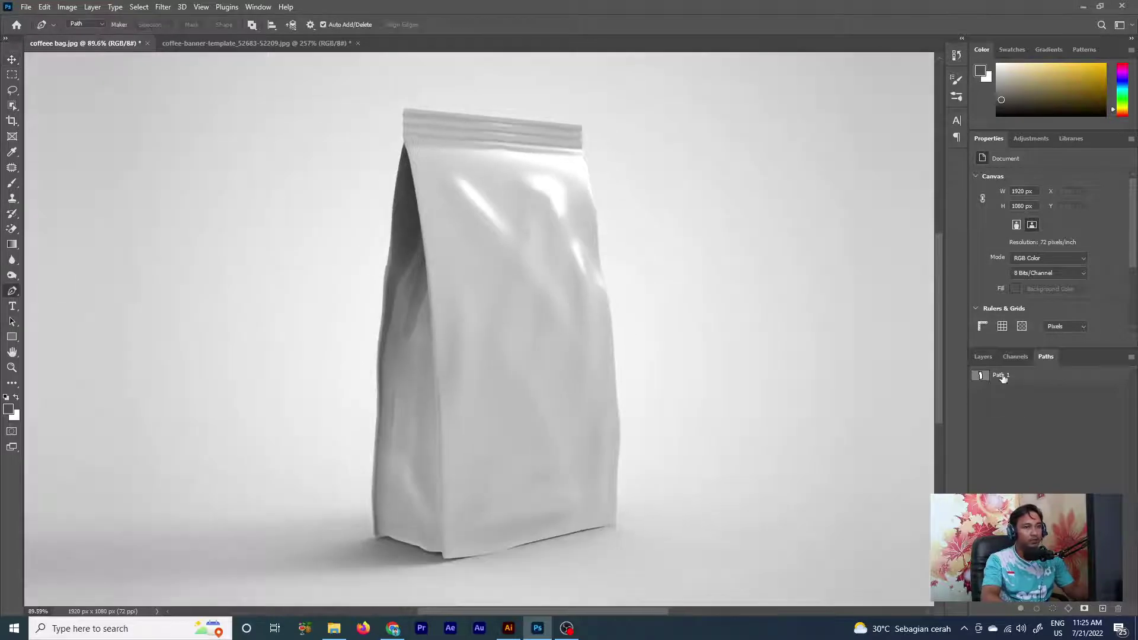
# Deselect Path 1 and start the side-panel outline along the bag's bottom edge and up the fold.
pyautogui.click(1015, 398)
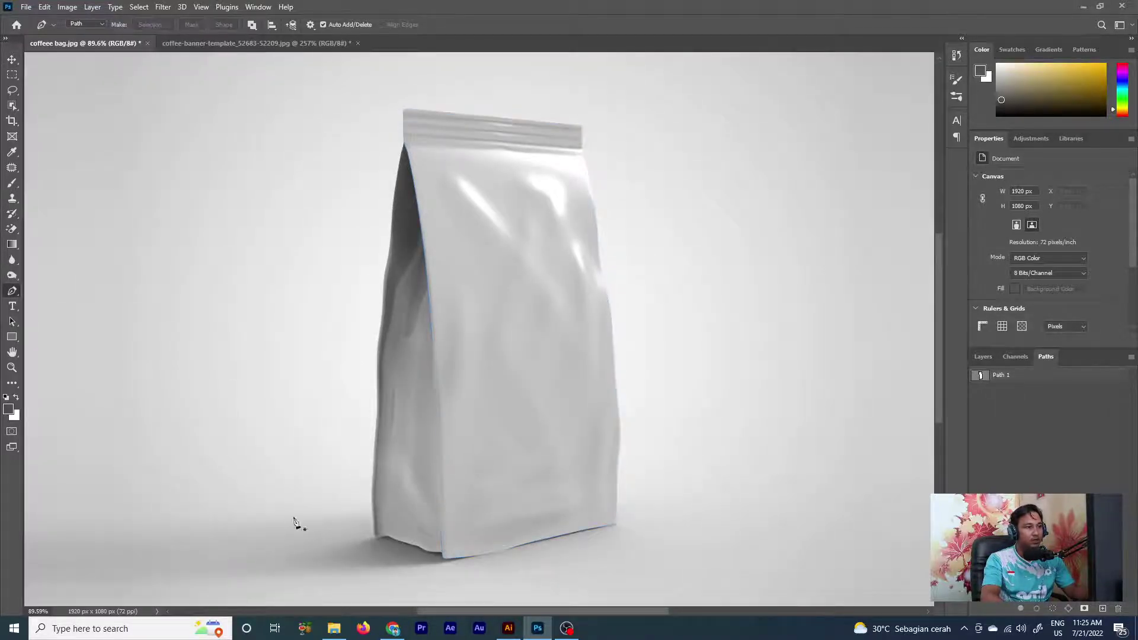
pyautogui.scroll(4, 415, 551)
pyautogui.scroll(3, 473, 554)
pyautogui.scroll(1, 472, 553)
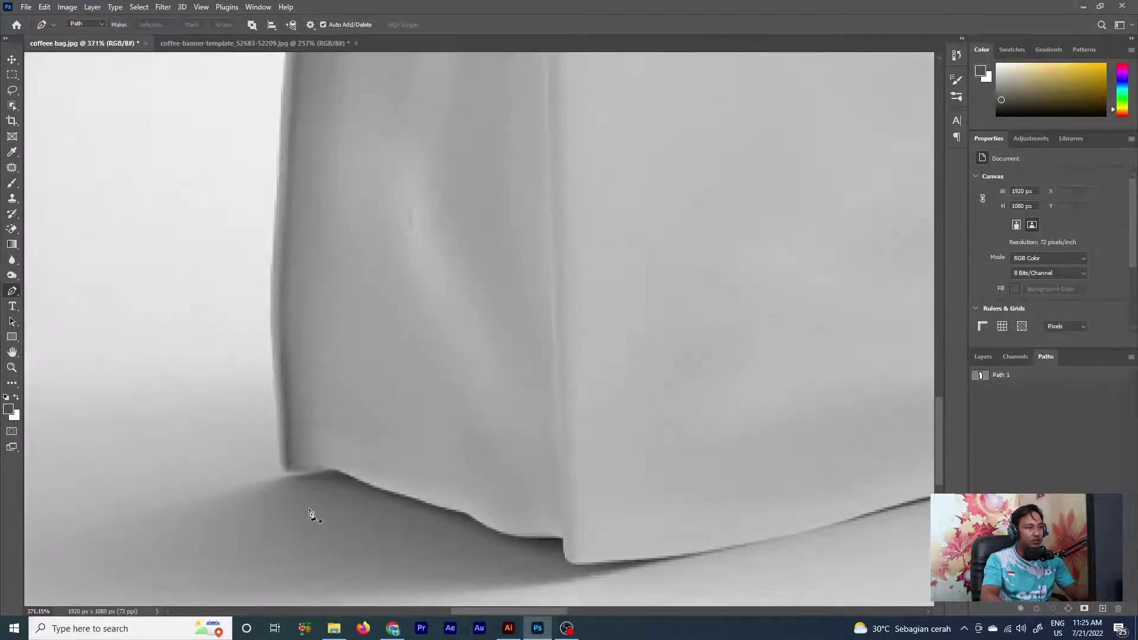
pyautogui.click(283, 474)
pyautogui.scroll(1, 305, 477)
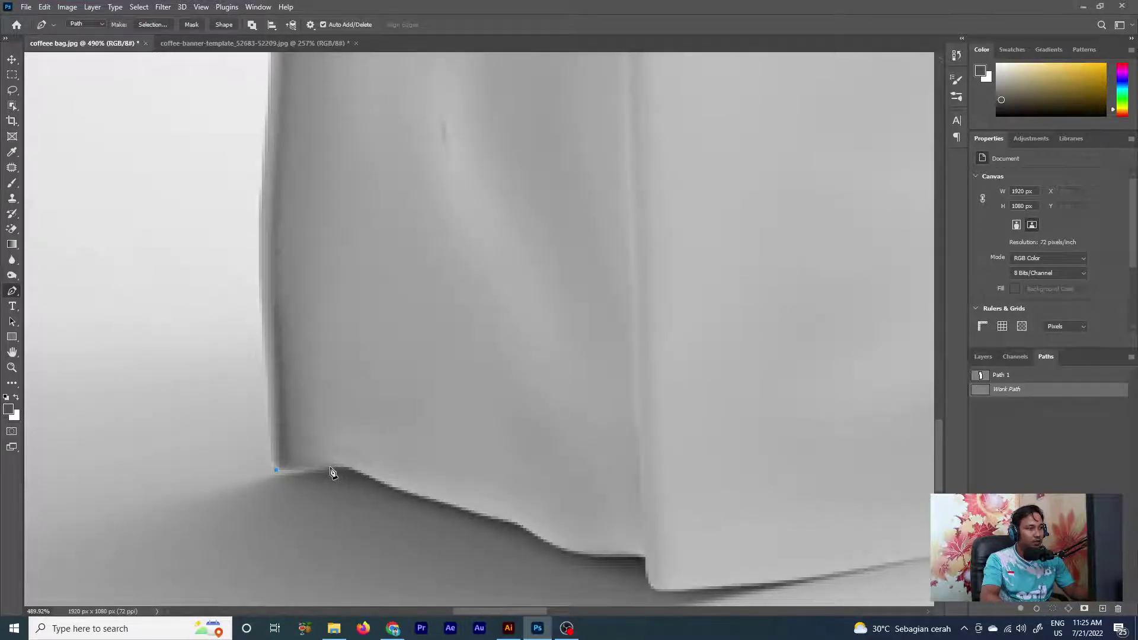
pyautogui.moveTo(340, 469); pyautogui.dragTo(334, 472)
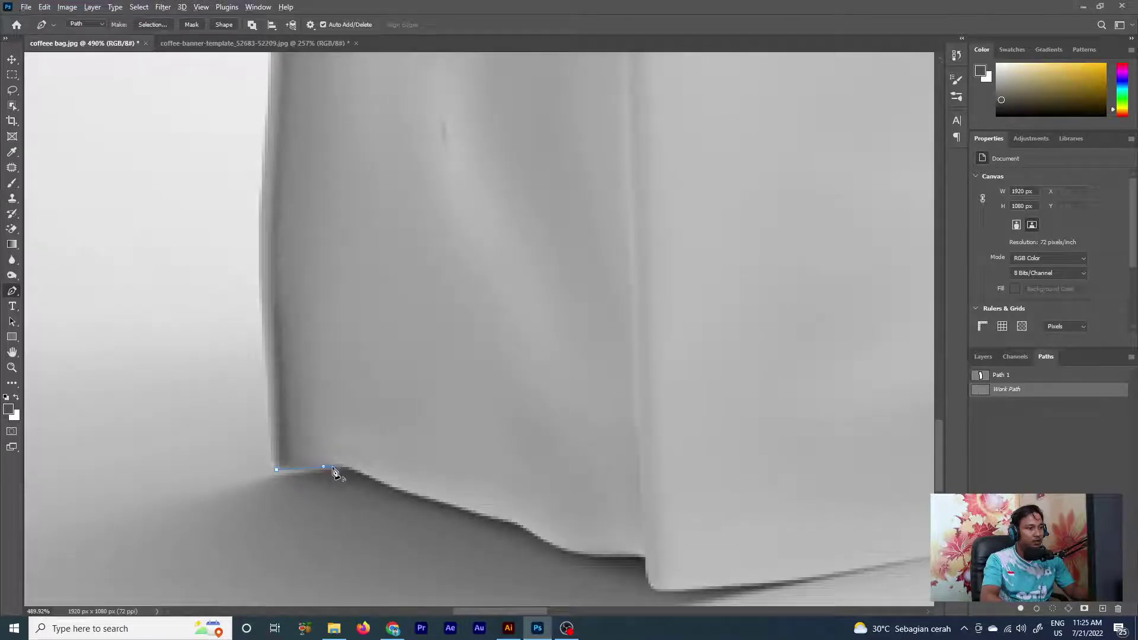
pyautogui.click(373, 482)
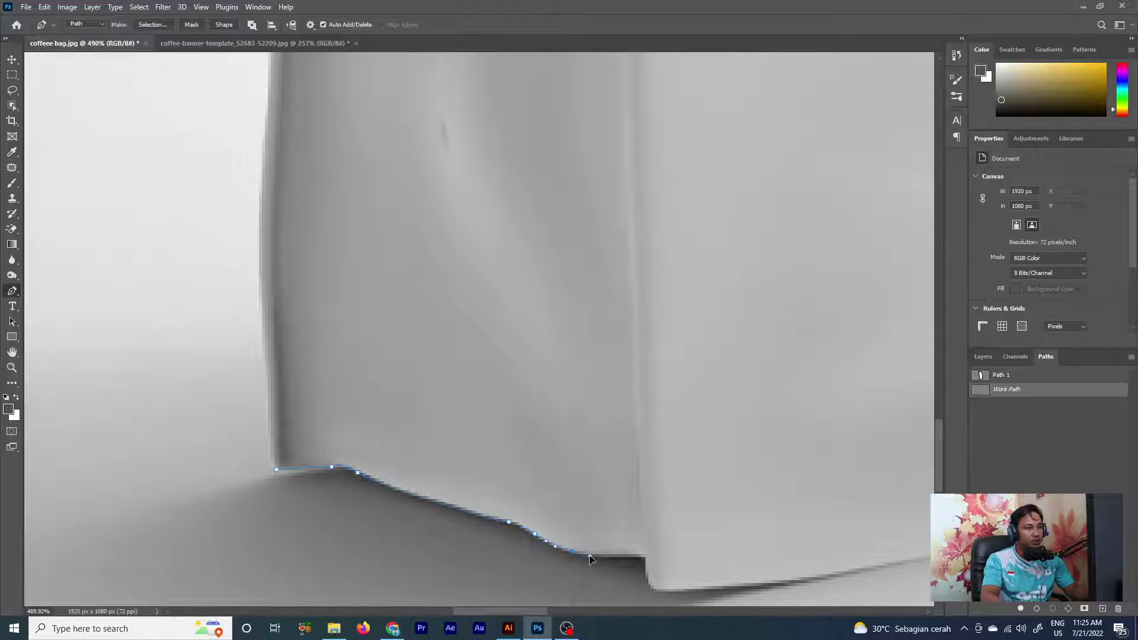
pyautogui.scroll(-5, 639, 414)
pyautogui.scroll(5, 607, 356)
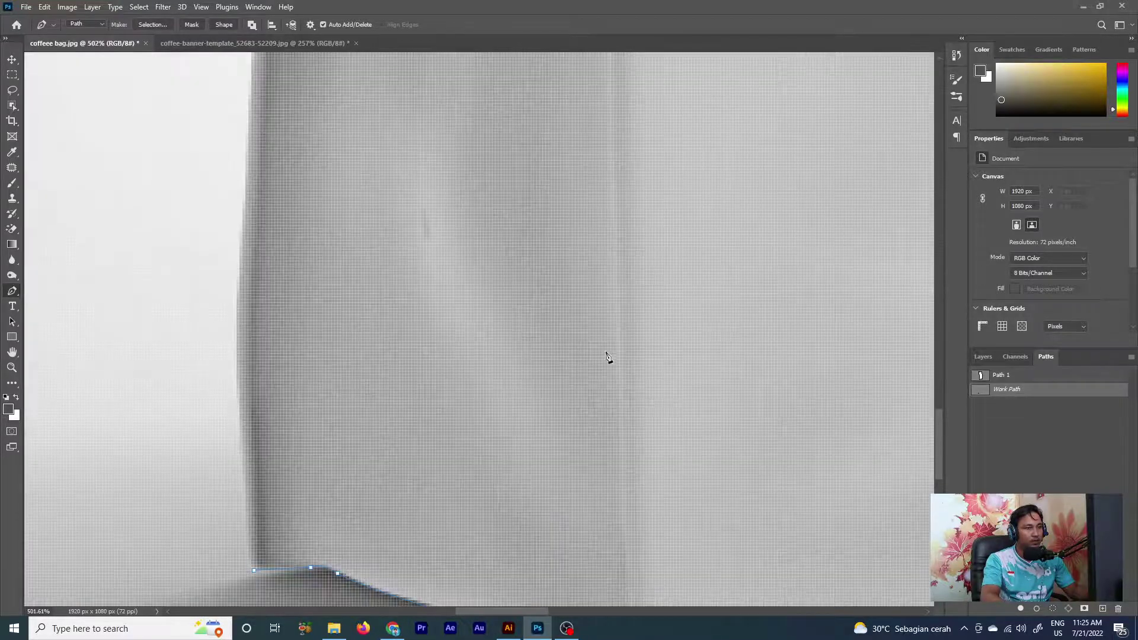
pyautogui.moveTo(619, 349); pyautogui.dragTo(622, 345)
pyautogui.scroll(-5, 620, 350)
pyautogui.scroll(5, 617, 177)
pyautogui.moveTo(602, 175)
pyautogui.mouseDown()
pyautogui.moveTo(604, 163)
pyautogui.moveTo(598, 411)
pyautogui.mouseUp()
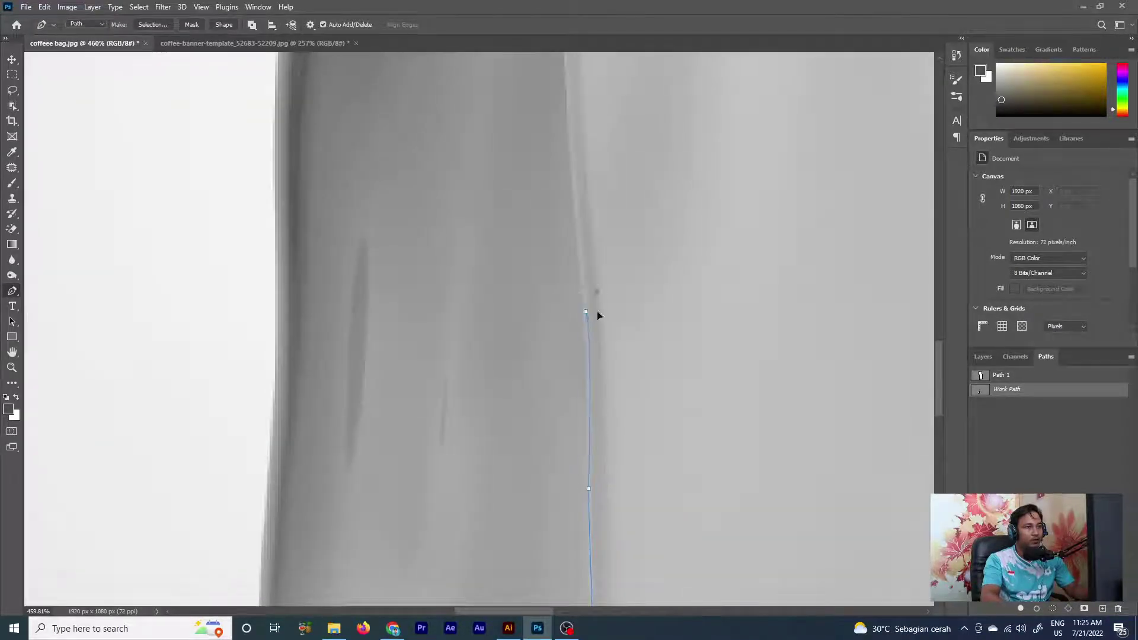
# Trace the side panel's top tip and left edge back down to the bottom.
pyautogui.scroll(1, 593, 356)
pyautogui.scroll(-3, 537, 269)
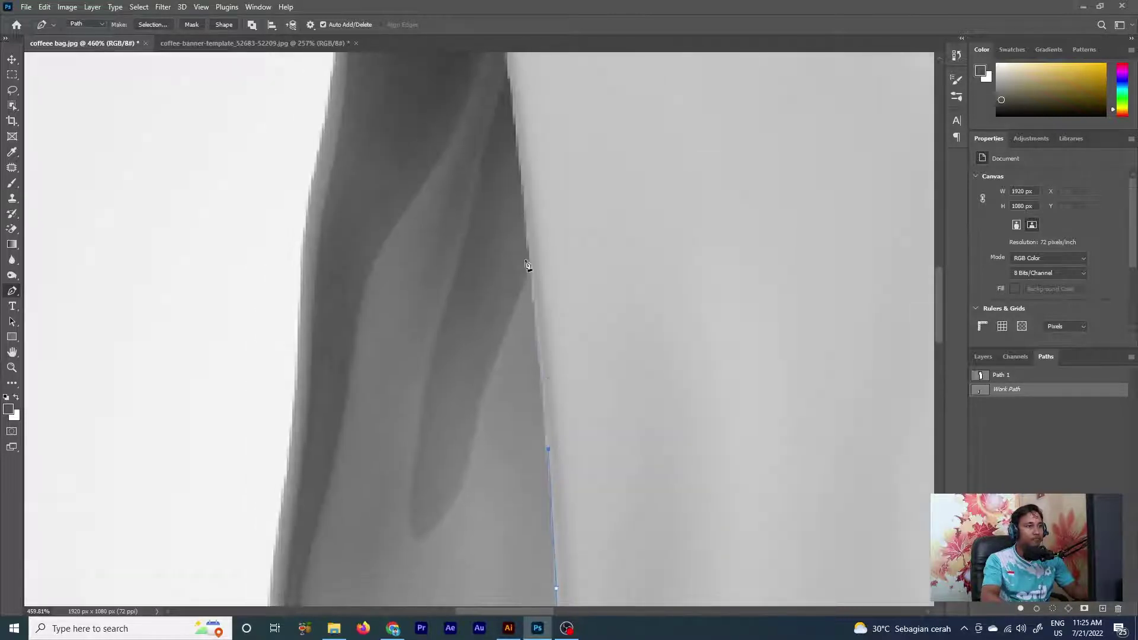
pyautogui.scroll(3, 521, 270)
pyautogui.scroll(-2, 499, 262)
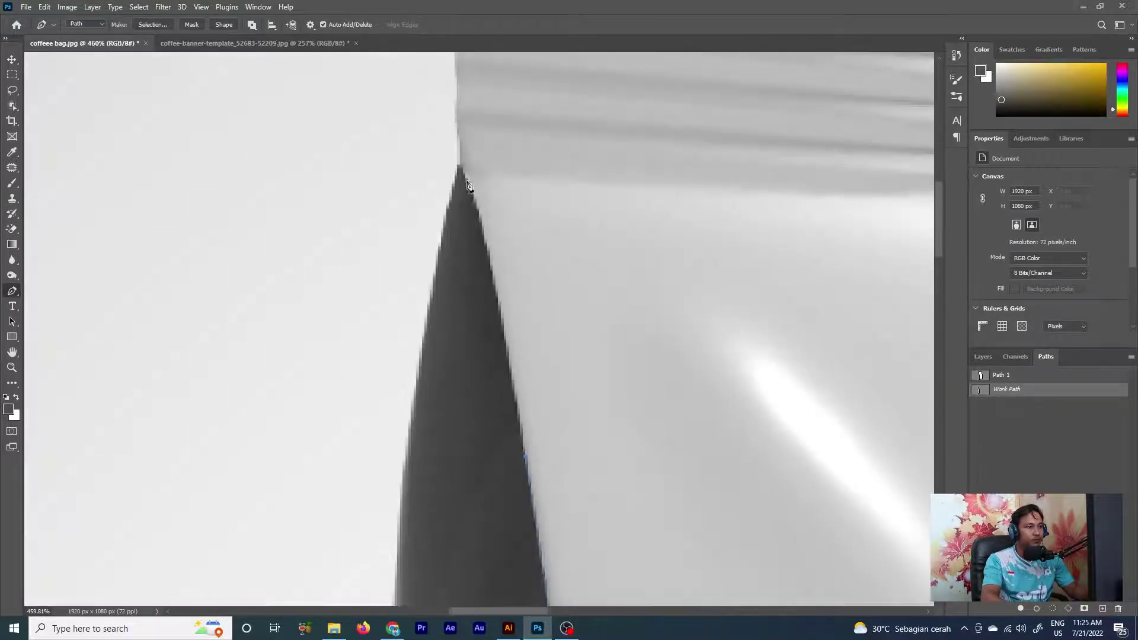
pyautogui.click(463, 158)
pyautogui.moveTo(430, 337); pyautogui.dragTo(423, 375)
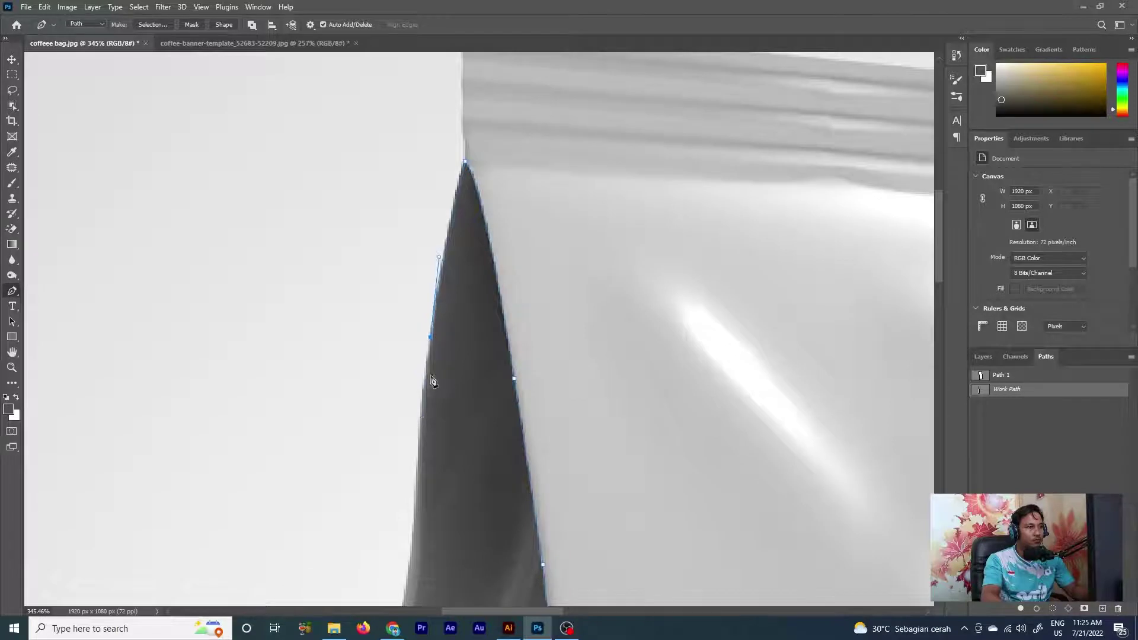
pyautogui.scroll(-4, 430, 367)
pyautogui.scroll(-1, 447, 299)
pyautogui.scroll(-2, 450, 287)
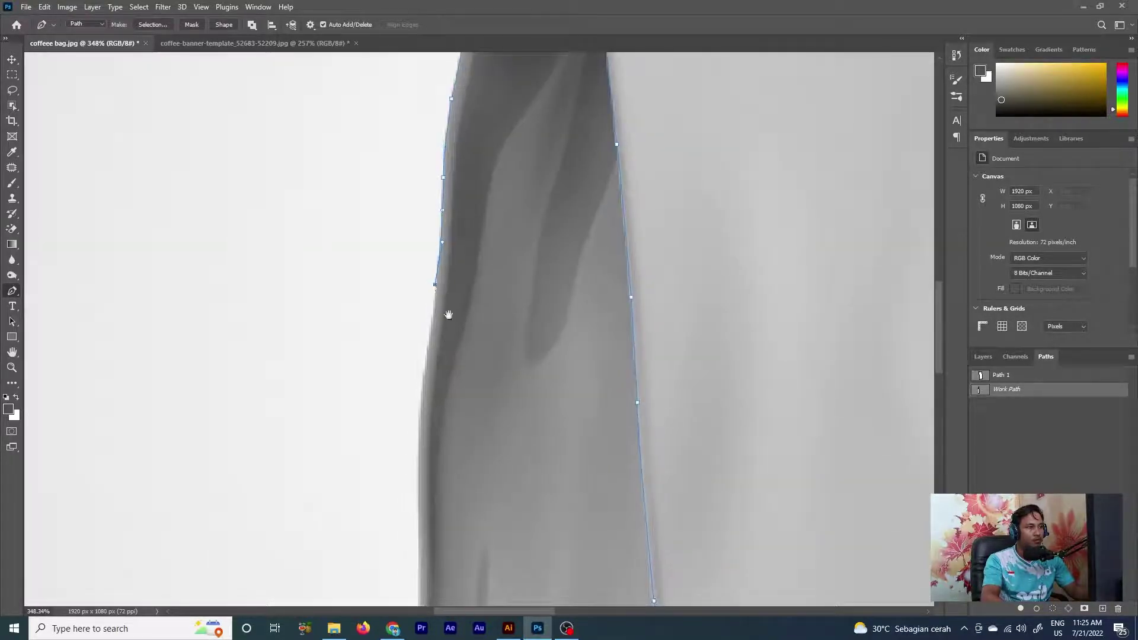
pyautogui.scroll(-2, 439, 314)
pyautogui.click(419, 290)
pyautogui.scroll(-3, 423, 300)
pyautogui.moveTo(408, 275); pyautogui.dragTo(412, 325)
pyautogui.scroll(-2, 416, 313)
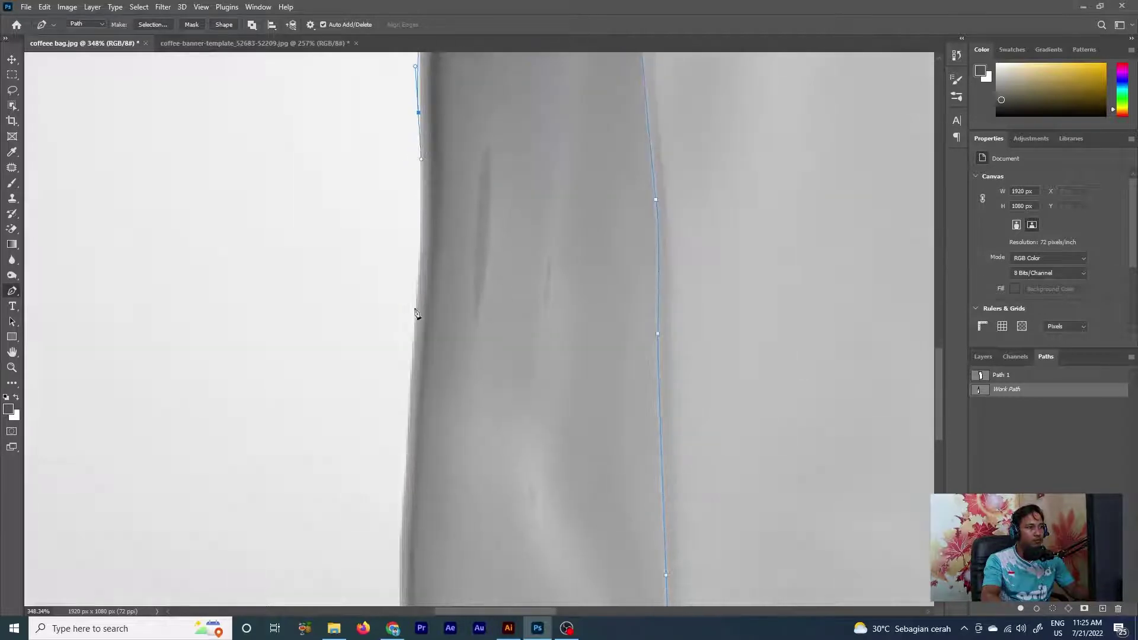
pyautogui.scroll(-1, 417, 313)
pyautogui.click(415, 360)
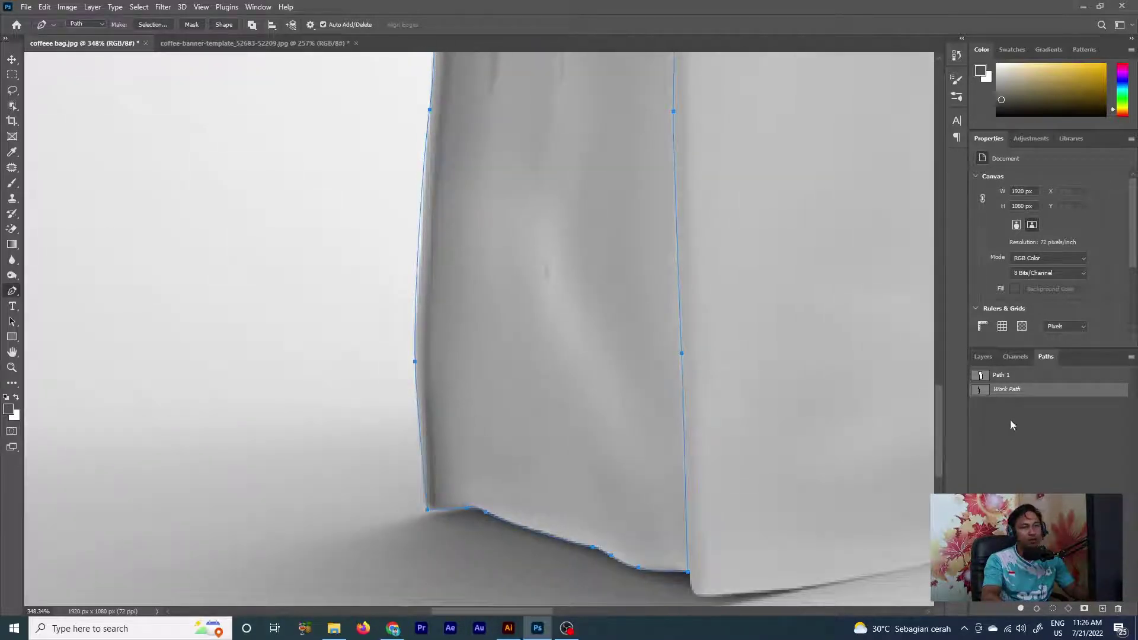
# Save the side-panel outline as Path 2 and hide it.
pyautogui.click(983, 356)
pyautogui.click(1045, 357)
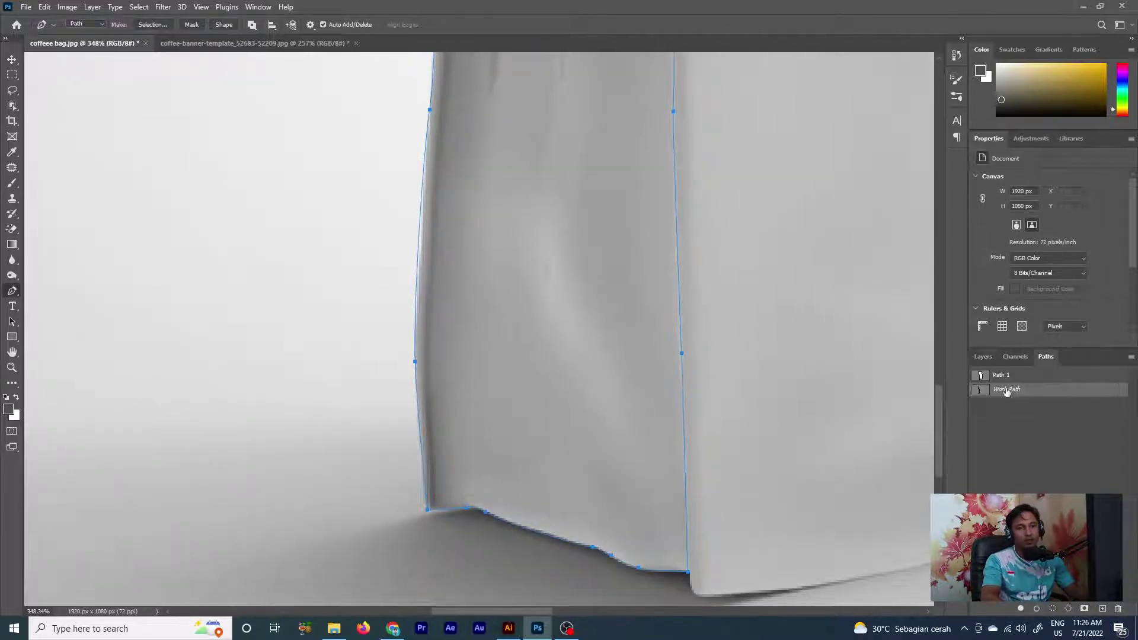
pyautogui.doubleClick(1020, 390)
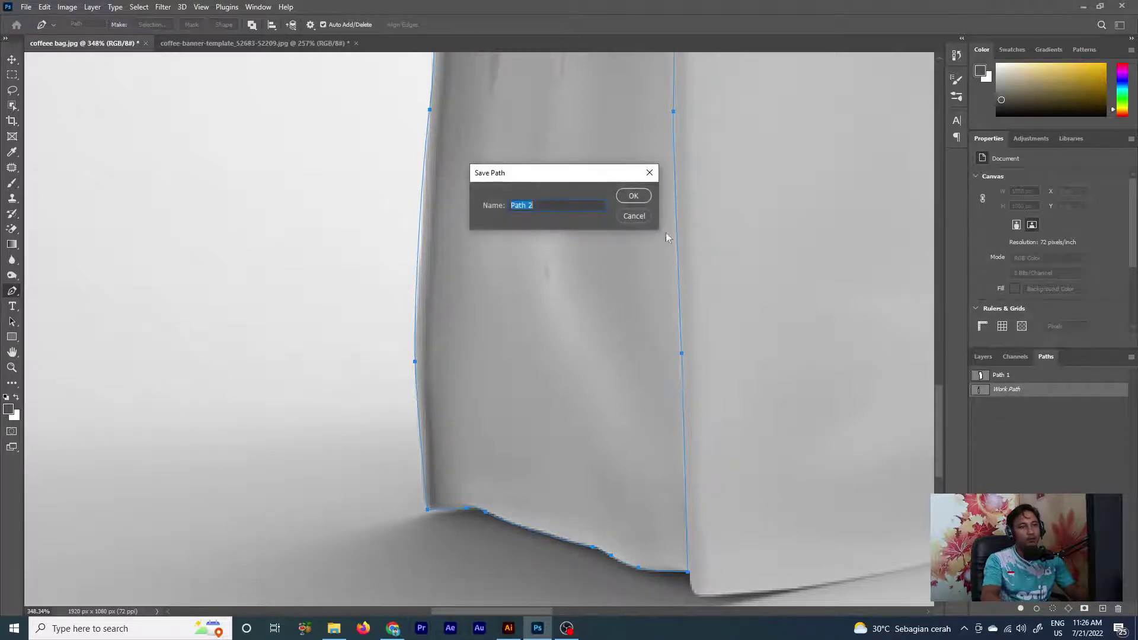
pyautogui.click(633, 196)
pyautogui.click(18, 60)
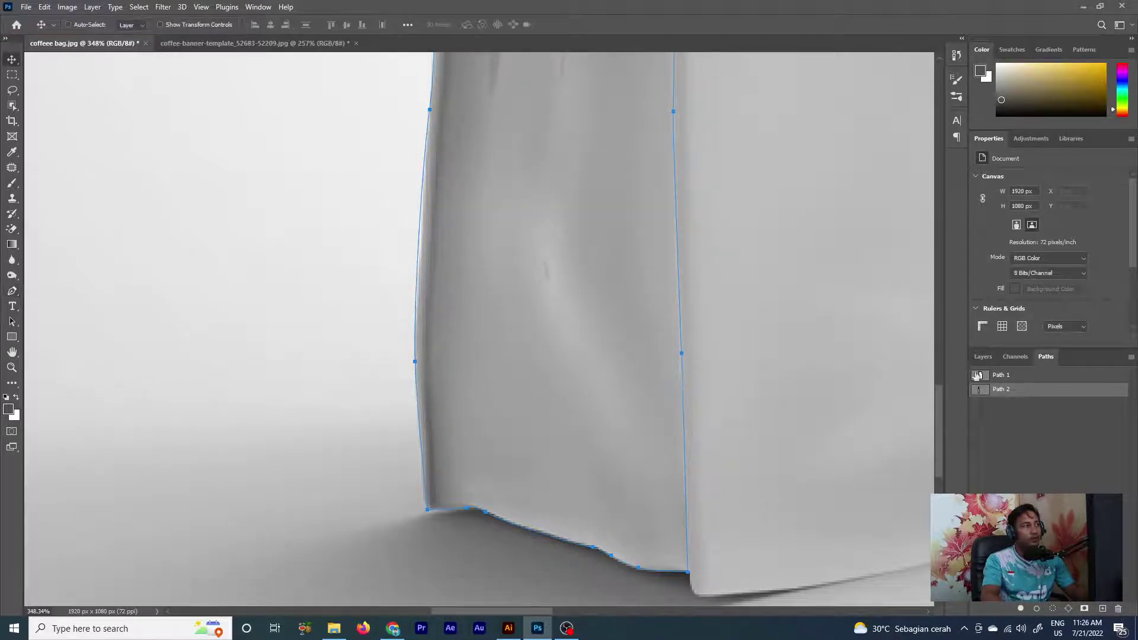
pyautogui.click(1053, 417)
pyautogui.scroll(-3, 457, 330)
# Draw a #cb9e16 yellow rectangle, Rectangle 1, over the bag's front with the Rectangle tool.
pyautogui.scroll(-2, 520, 363)
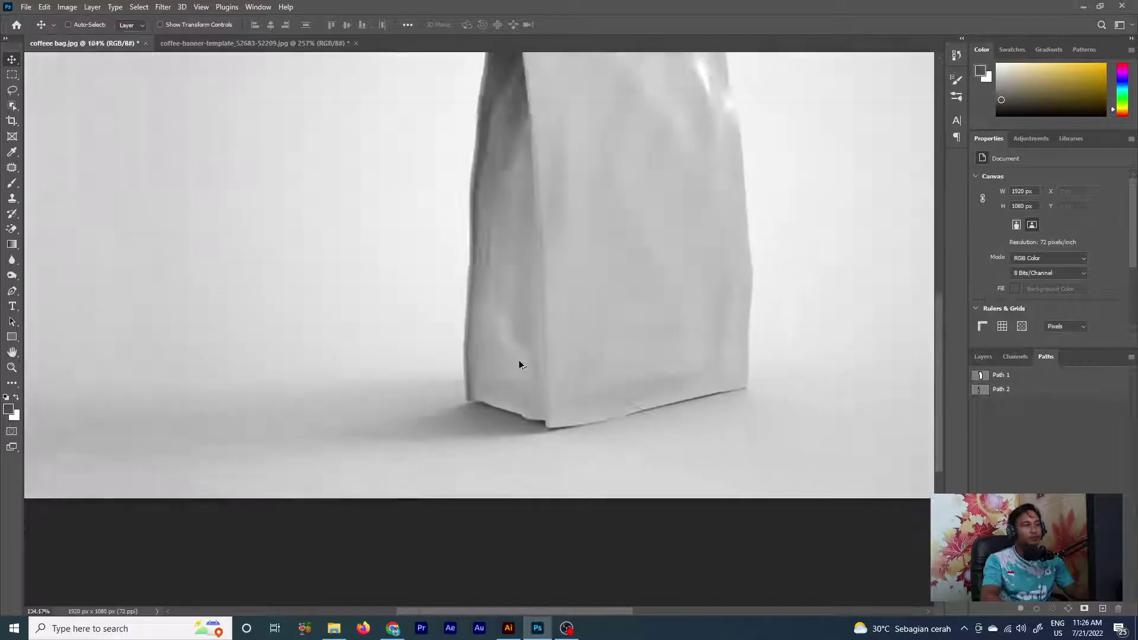
pyautogui.scroll(-2, 533, 394)
pyautogui.scroll(-2, 474, 265)
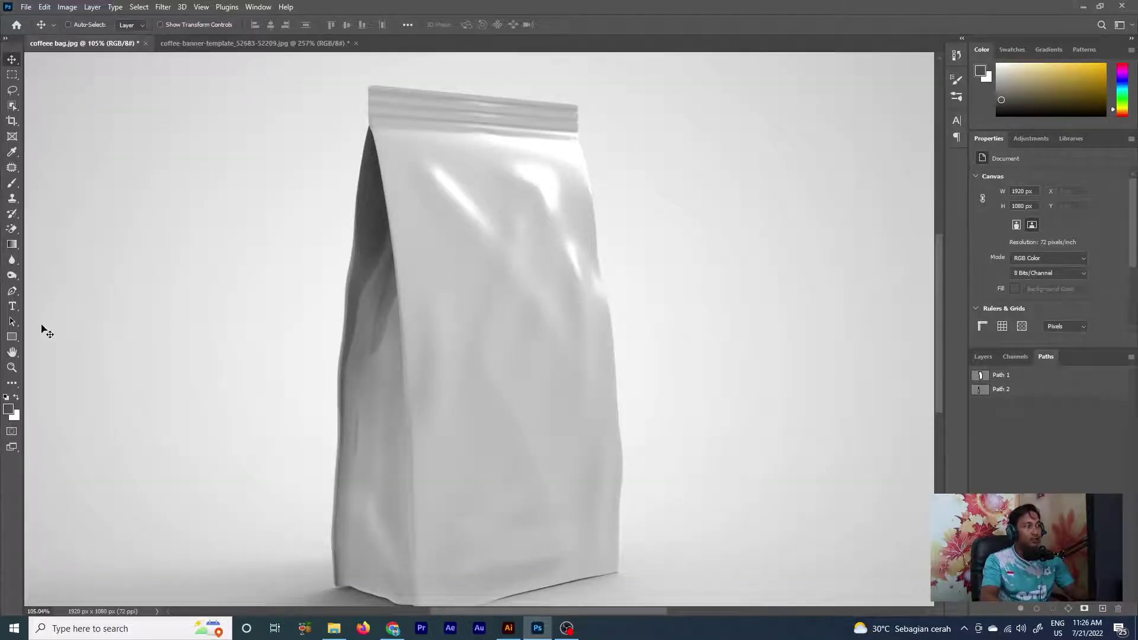
pyautogui.click(15, 338)
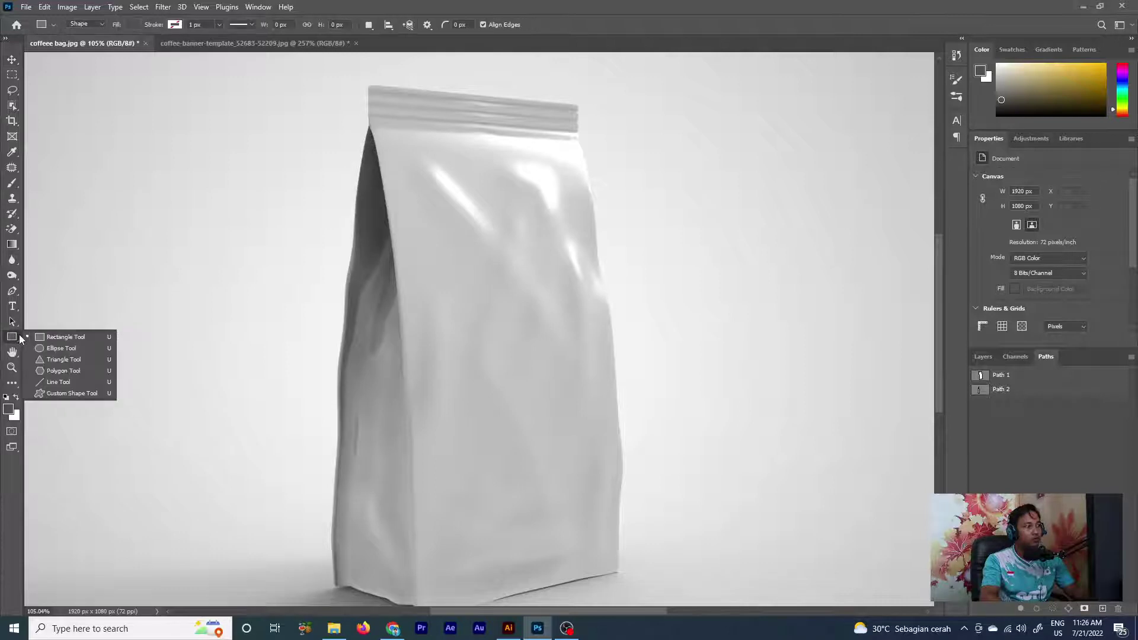
pyautogui.click(38, 337)
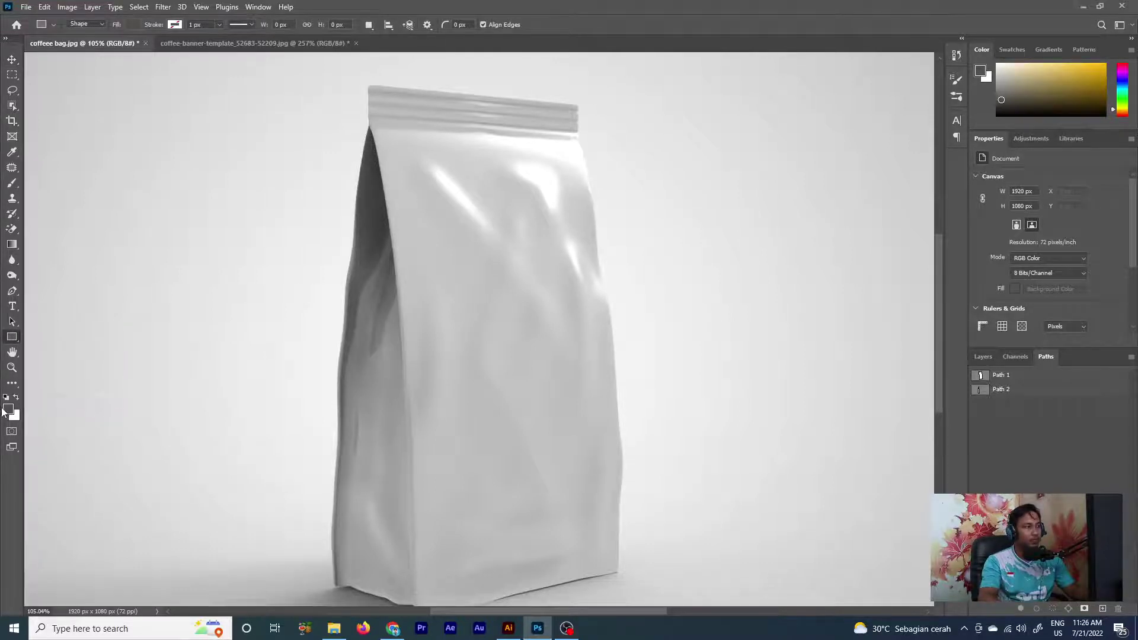
pyautogui.click(5, 410)
pyautogui.write('cb9e16')
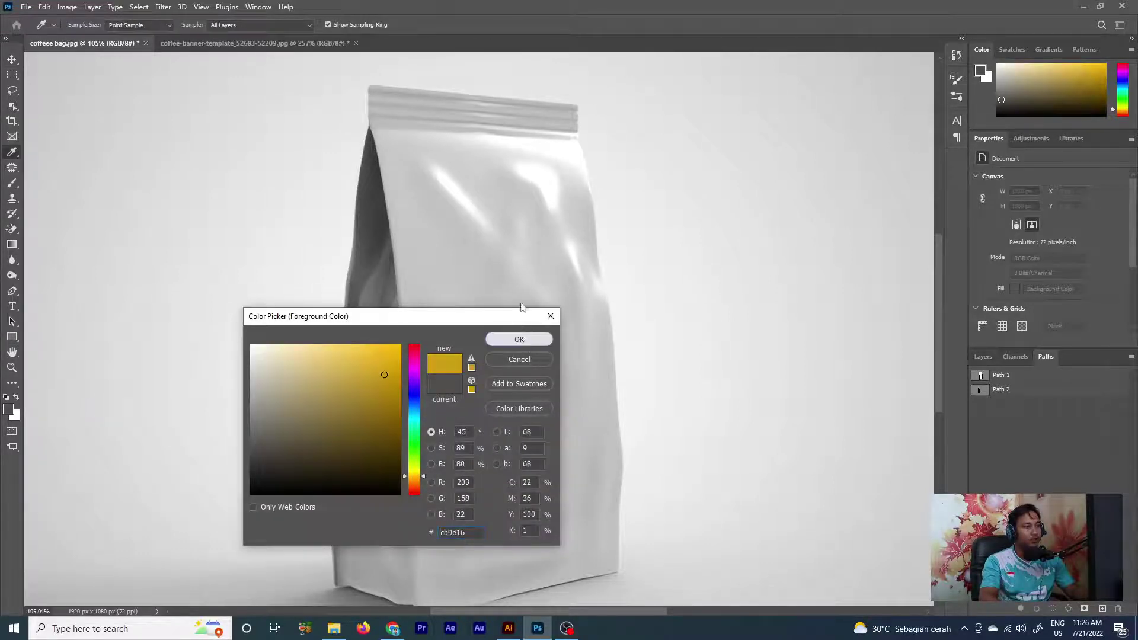
pyautogui.click(519, 339)
pyautogui.moveTo(356, 75)
pyautogui.mouseDown()
pyautogui.moveTo(631, 603)
pyautogui.moveTo(655, 578)
pyautogui.mouseUp()
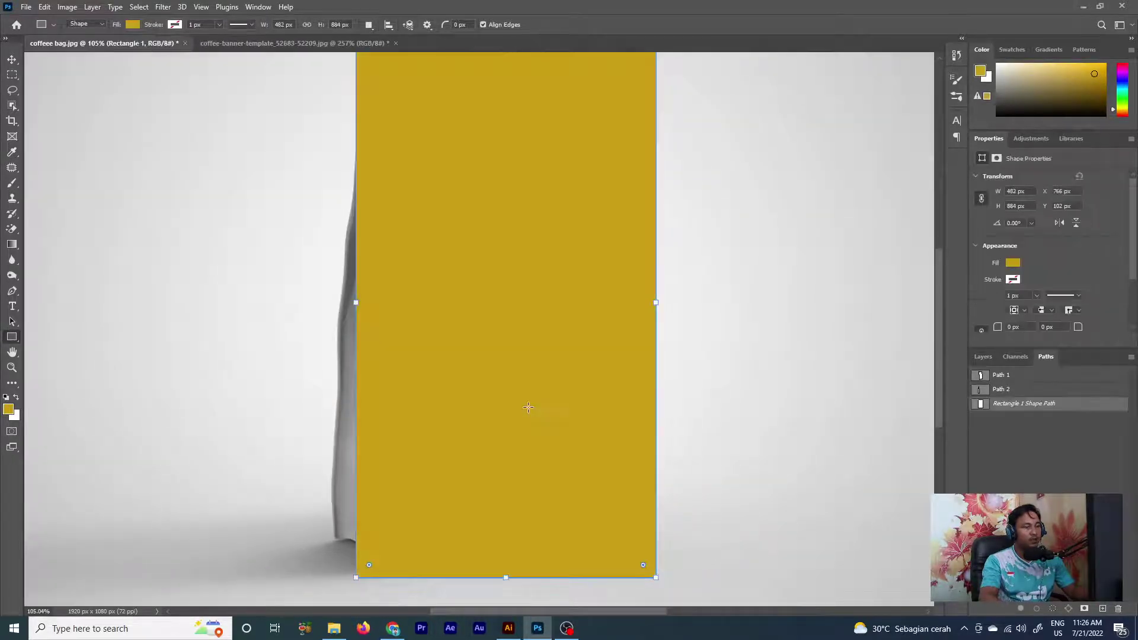
pyautogui.scroll(-2, 461, 334)
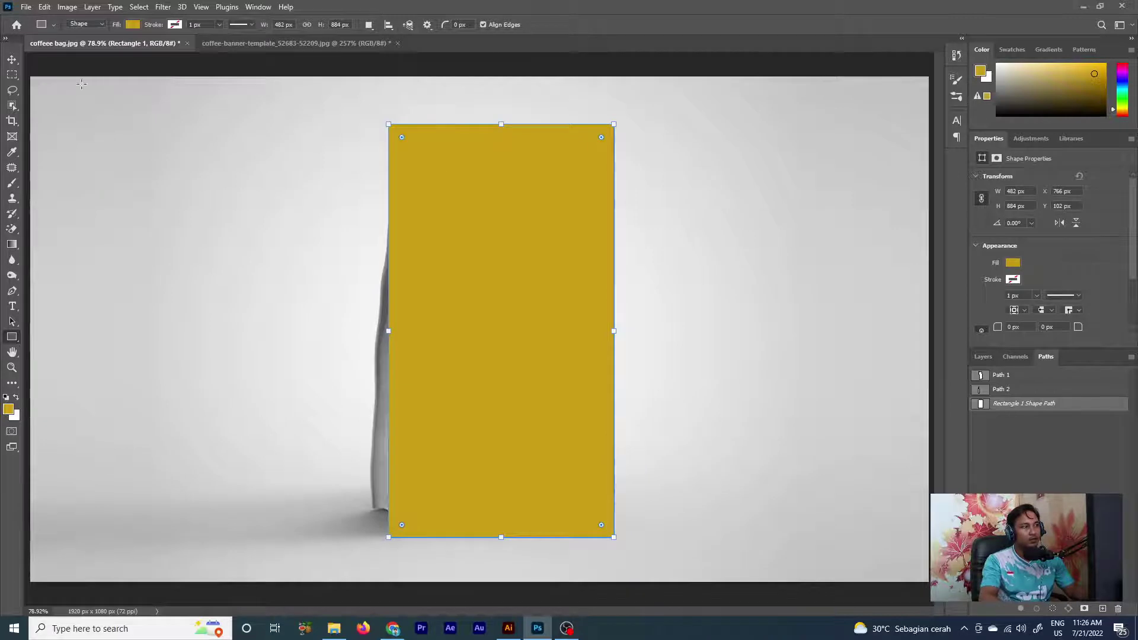
pyautogui.click(14, 61)
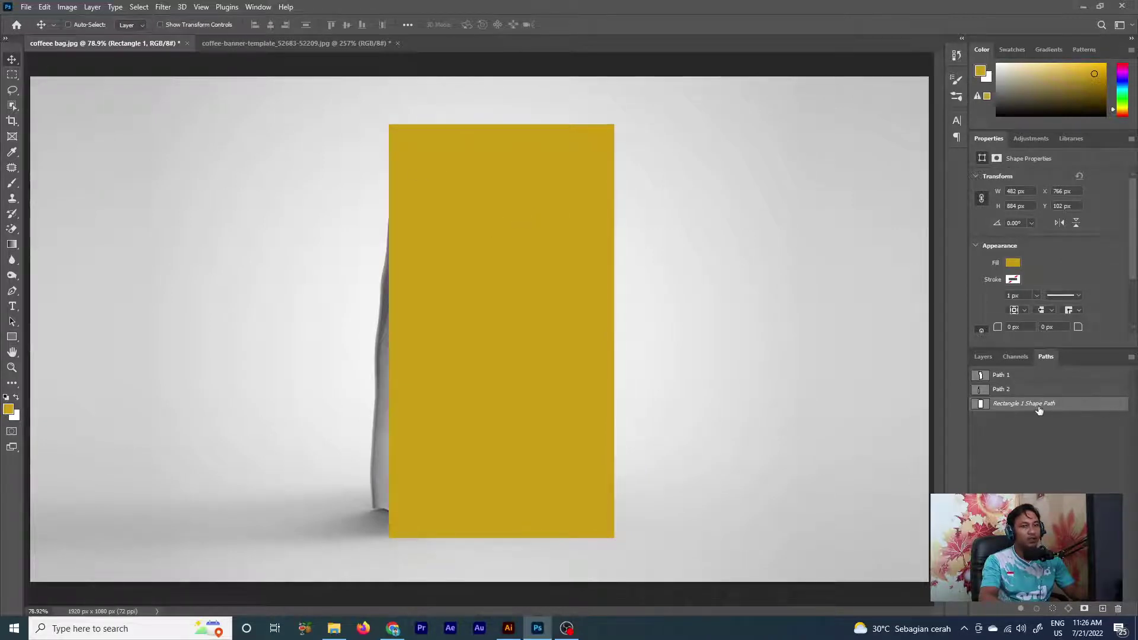
pyautogui.click(983, 357)
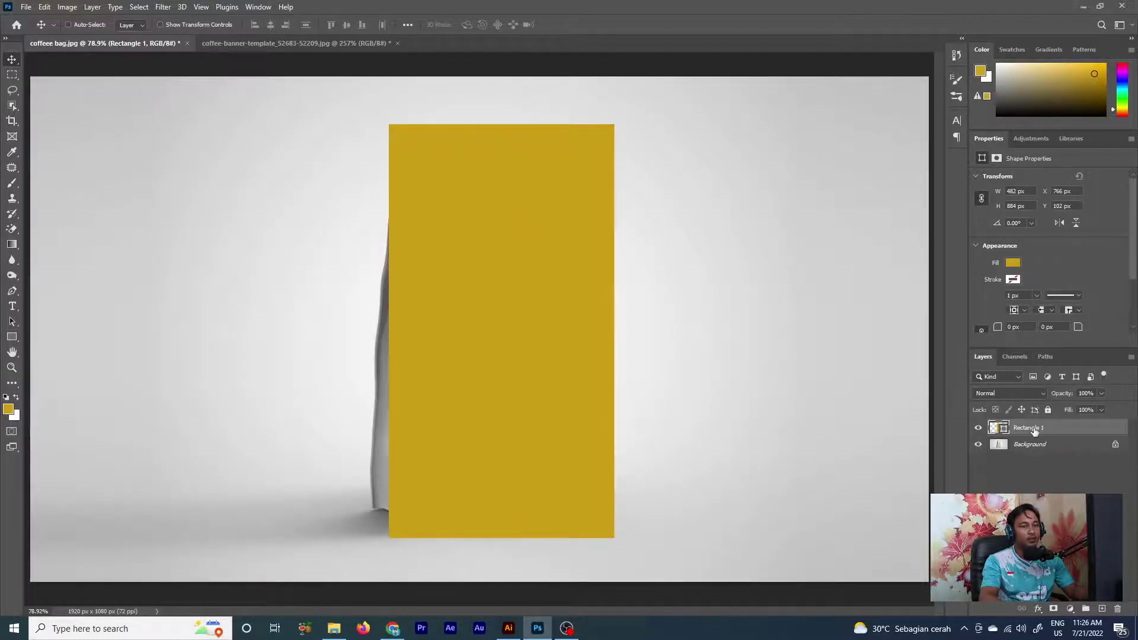
# Convert Rectangle 1 to a smart object, lower its opacity to 59%, and start Free Transform.
pyautogui.rightClick(1034, 431)
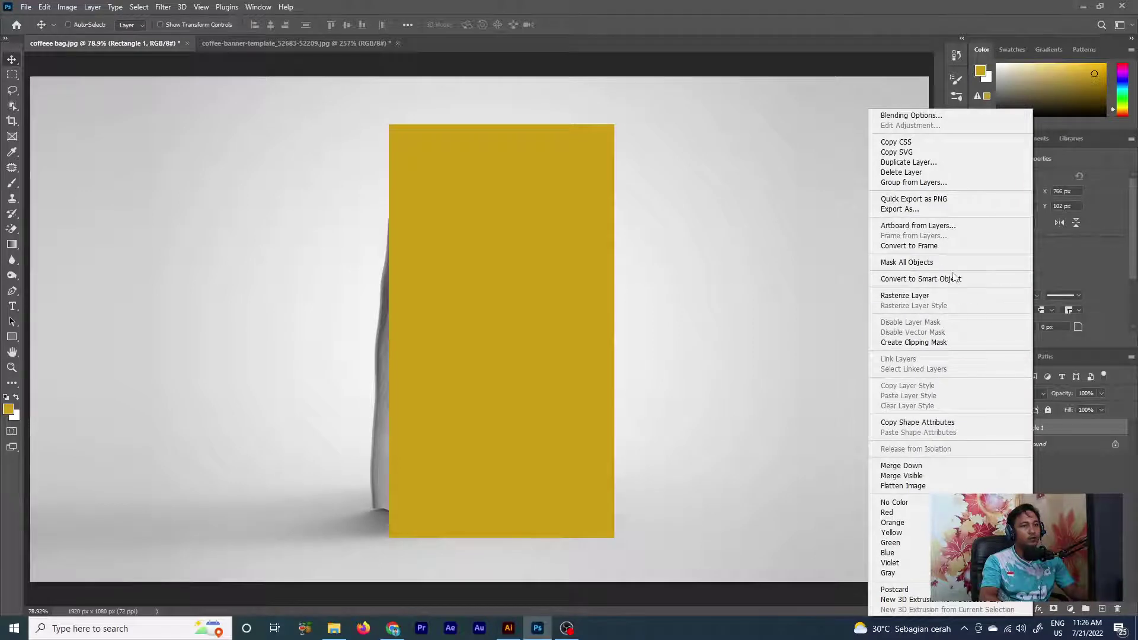
pyautogui.click(922, 280)
pyautogui.moveTo(1101, 394); pyautogui.dragTo(1083, 407)
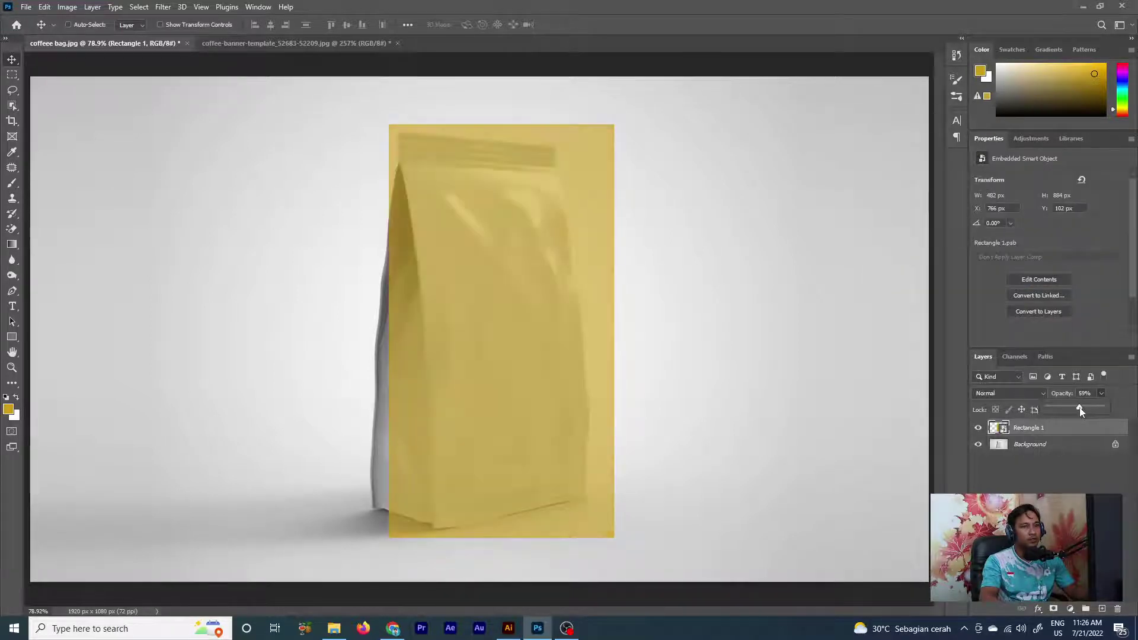
pyautogui.hotkey('ctrl', 't')
pyautogui.scroll(2, 527, 148)
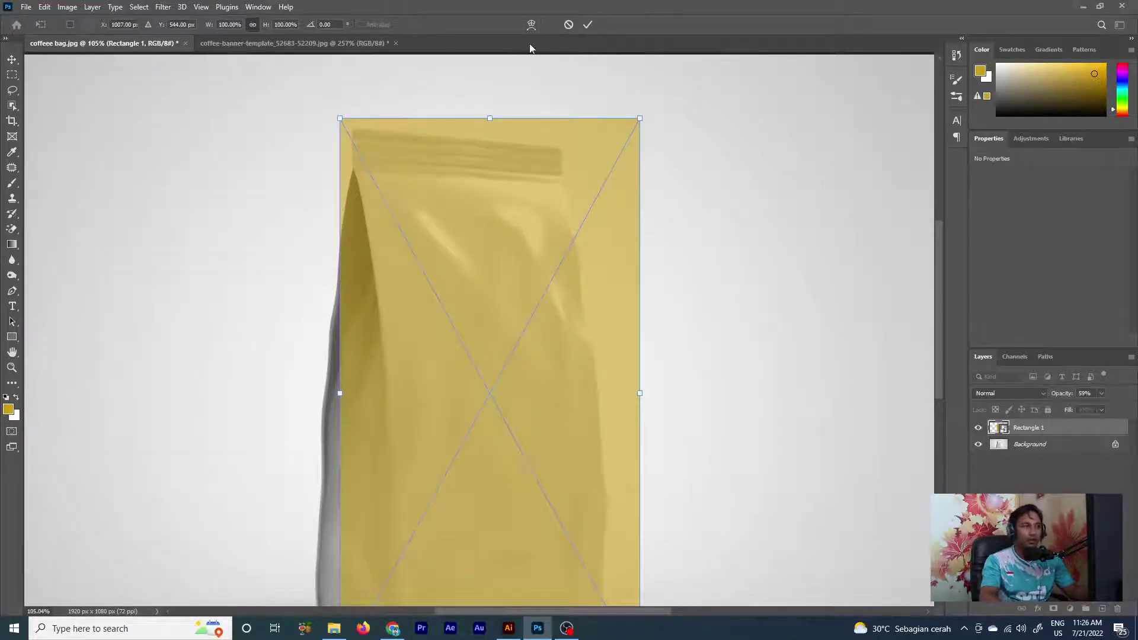
# Warp the yellow overlay's top corners and edge onto the bag's top, and its left edge to the front fold.
pyautogui.click(530, 27)
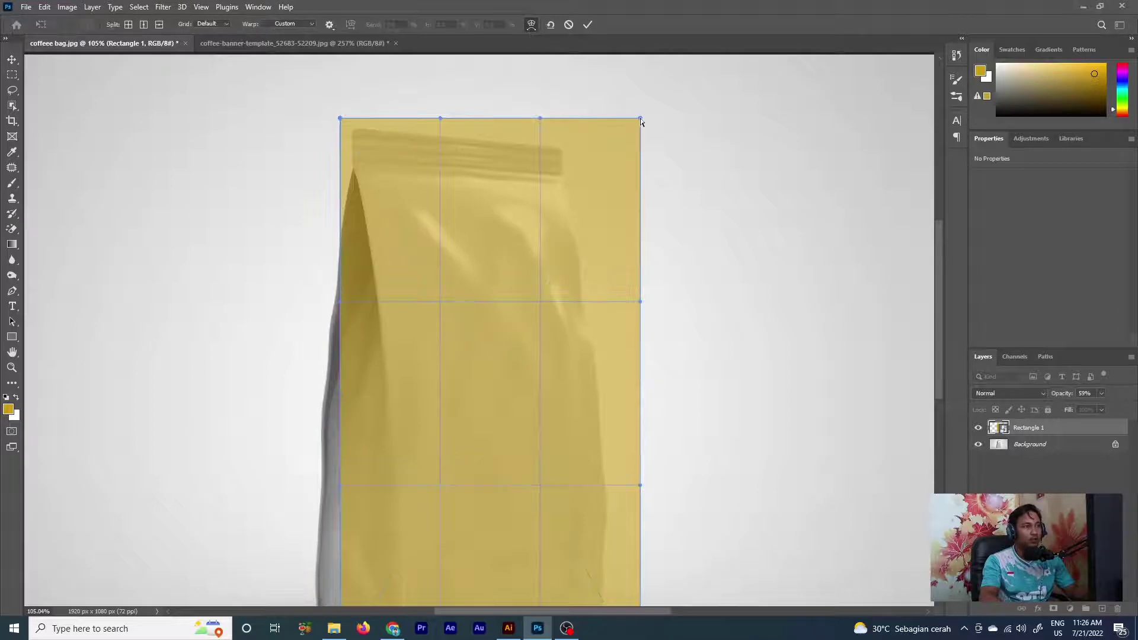
pyautogui.moveTo(640, 118); pyautogui.dragTo(574, 147)
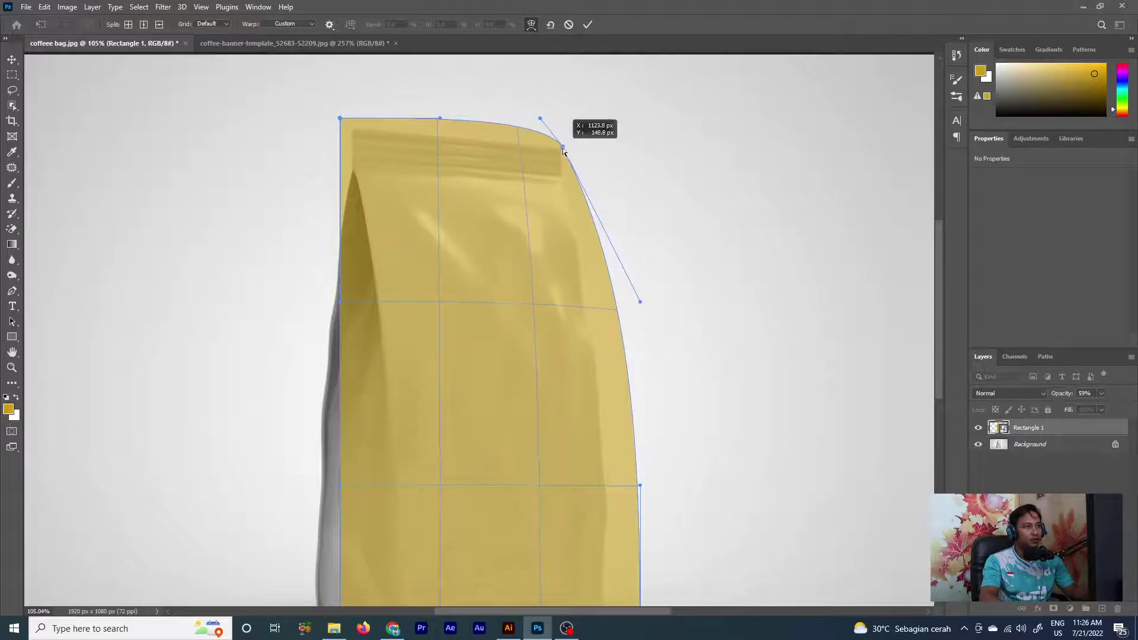
pyautogui.scroll(2, 433, 139)
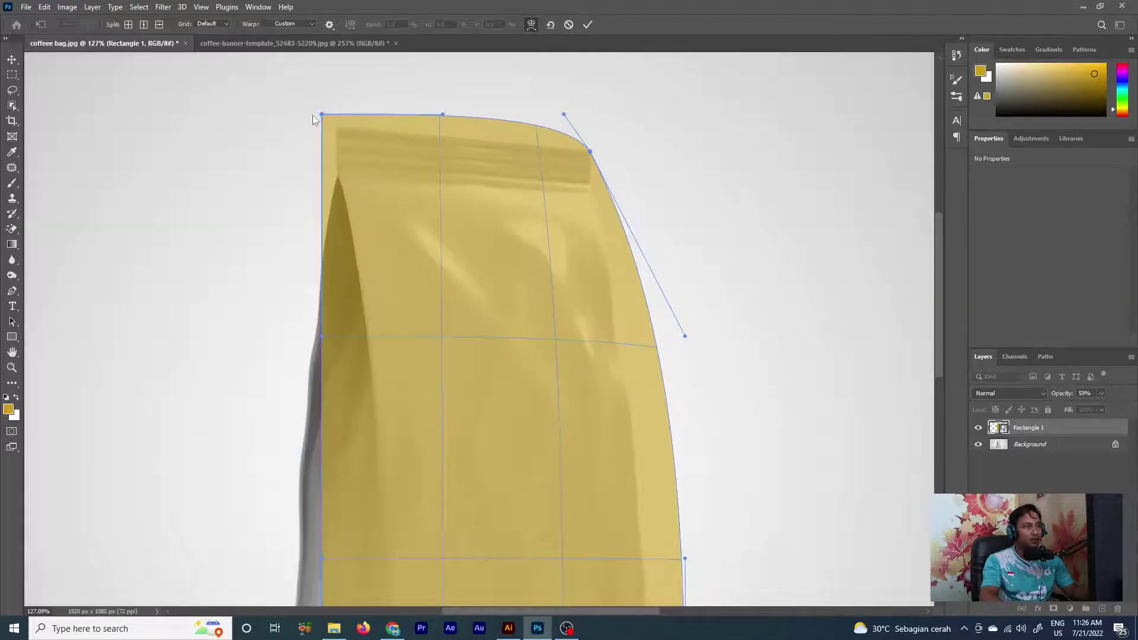
pyautogui.moveTo(322, 114); pyautogui.dragTo(338, 128)
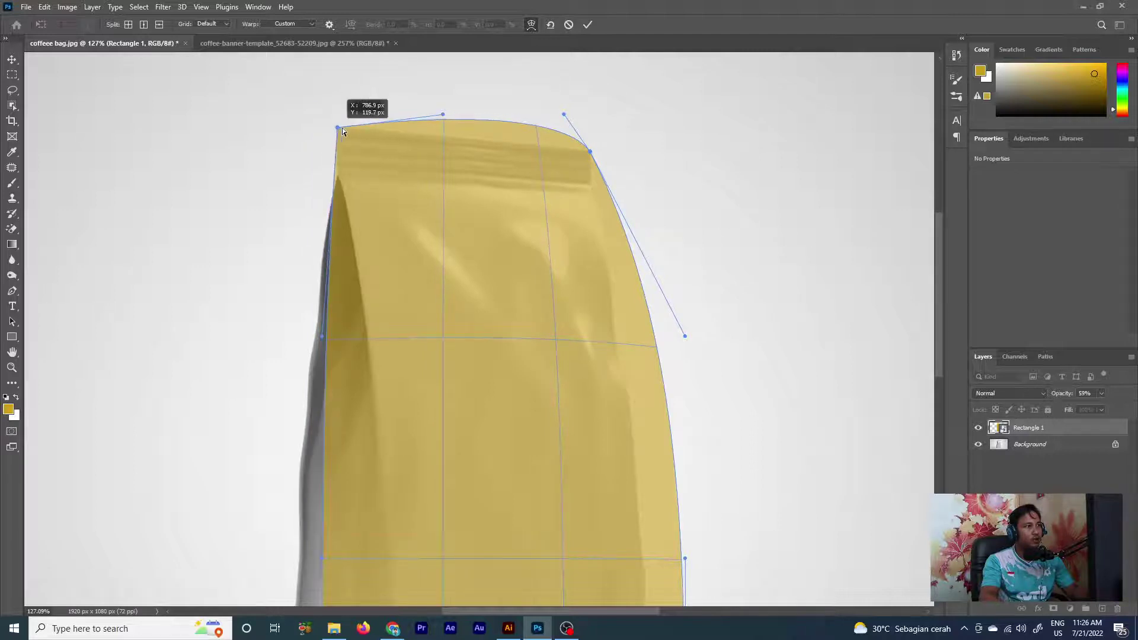
pyautogui.moveTo(442, 118); pyautogui.dragTo(439, 140)
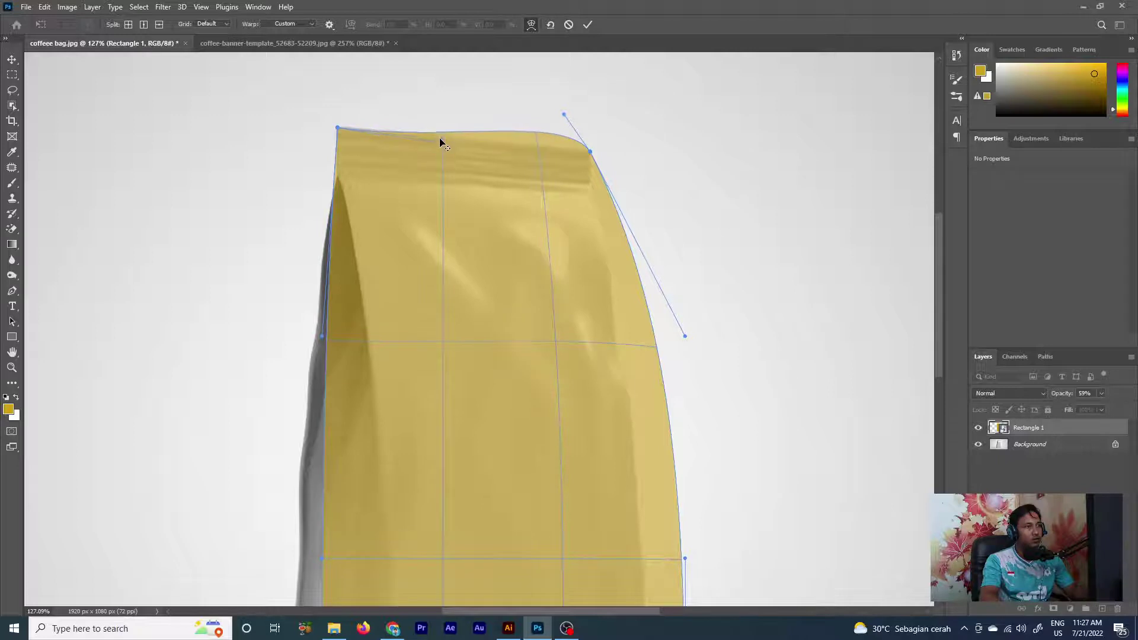
pyautogui.moveTo(564, 114); pyautogui.dragTo(527, 145)
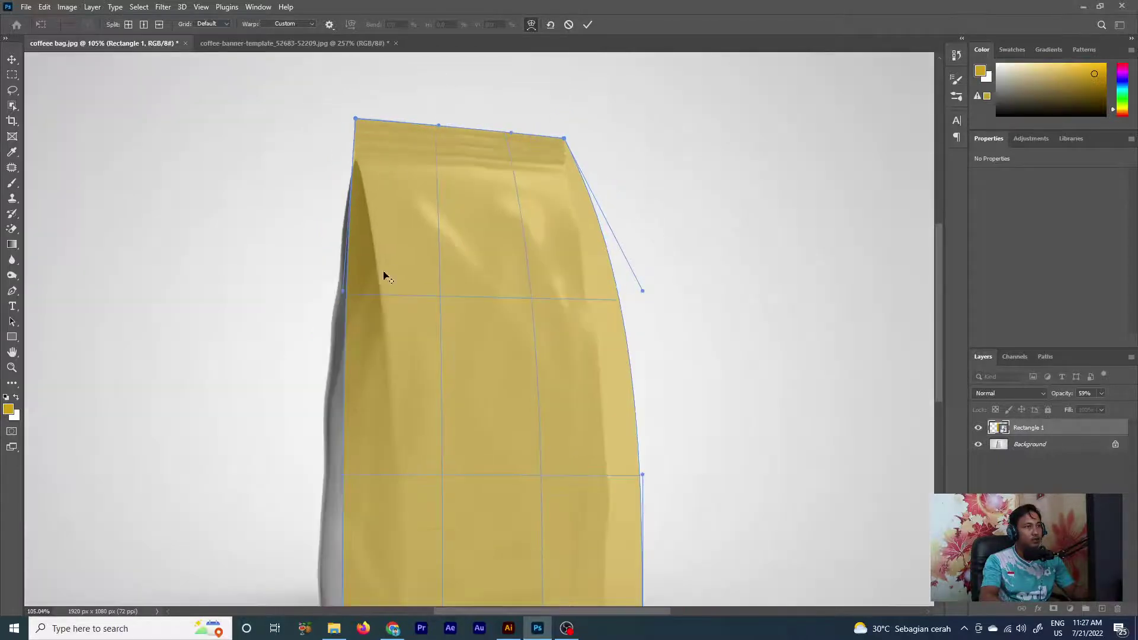
pyautogui.scroll(1, 381, 272)
pyautogui.scroll(1, 386, 284)
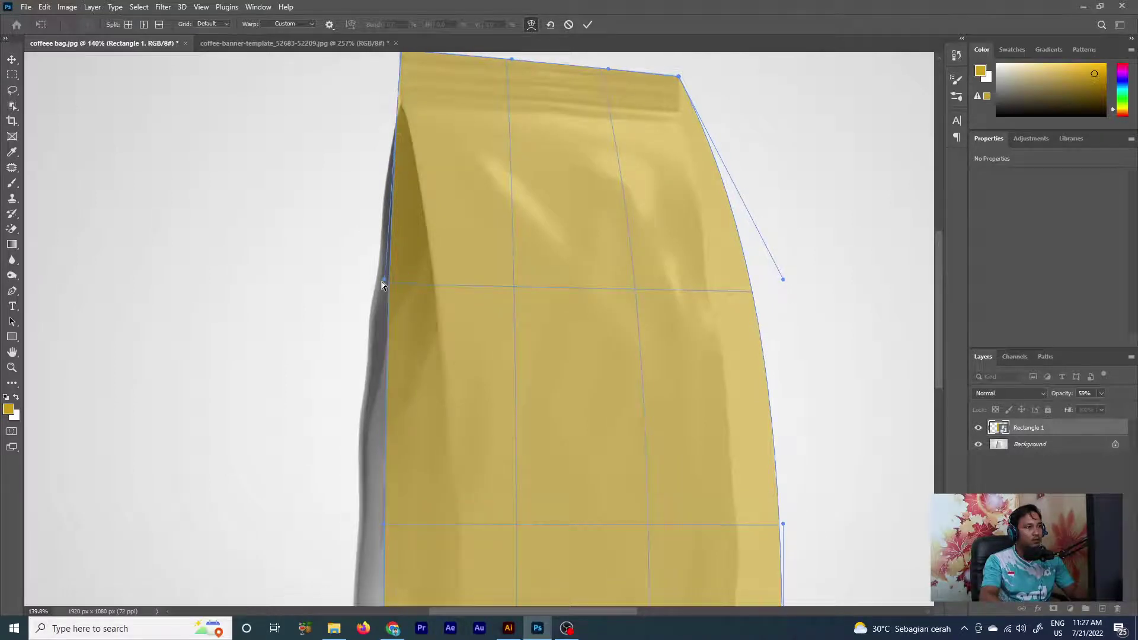
pyautogui.moveTo(383, 281); pyautogui.dragTo(427, 261)
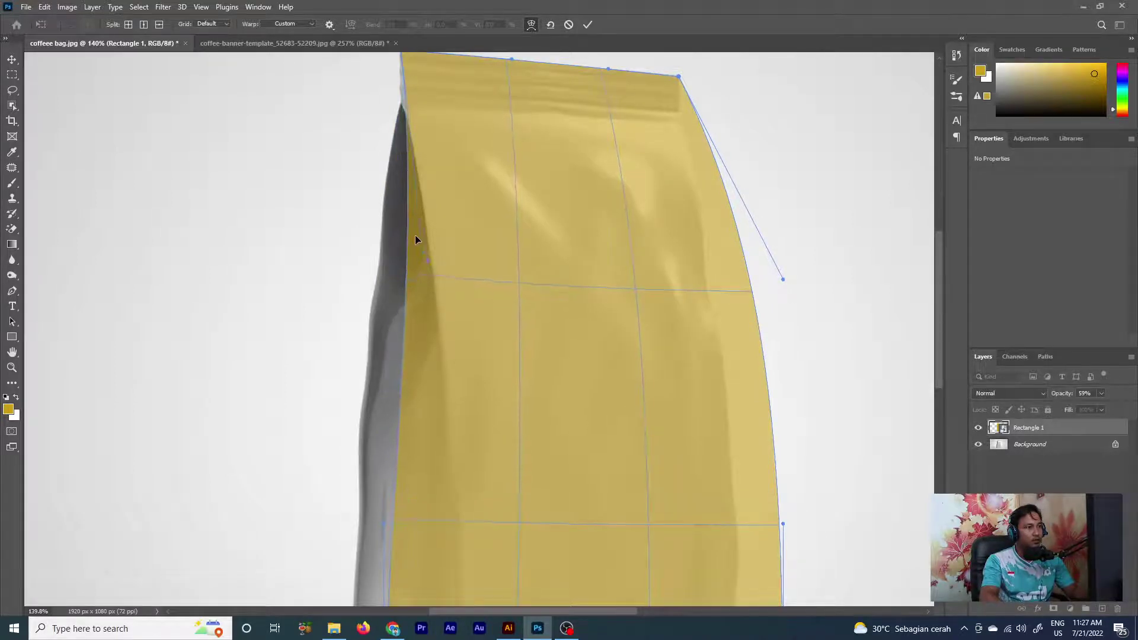
pyautogui.scroll(-3, 426, 228)
pyautogui.scroll(2, 381, 495)
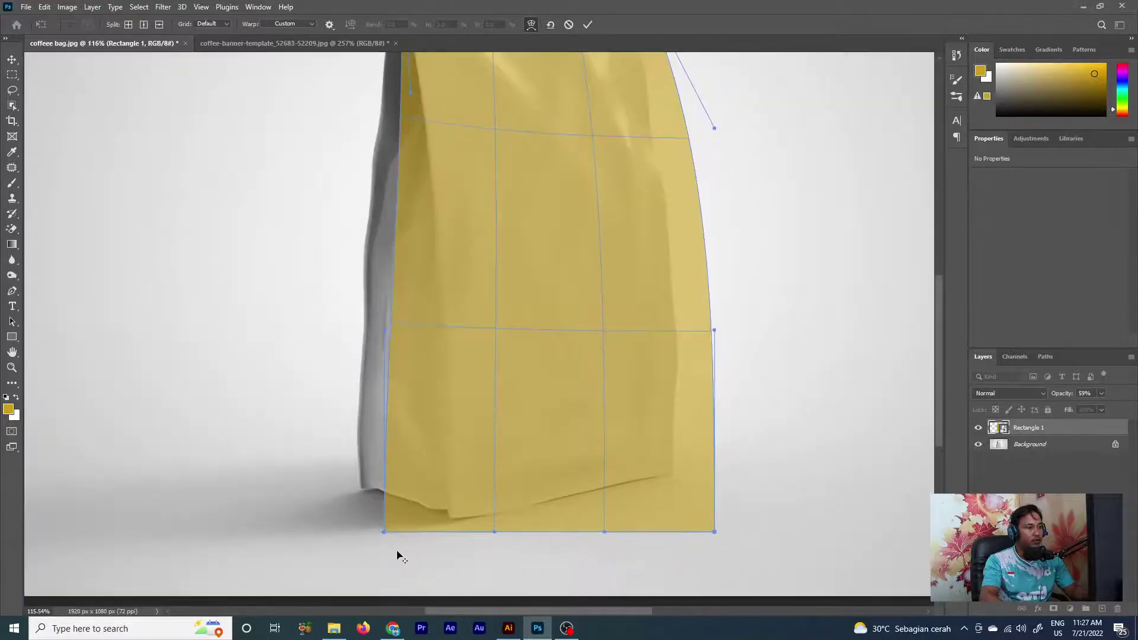
# Pin the overlay's bottom-left corner and left edge to the bag's base and fold.
pyautogui.moveTo(382, 531); pyautogui.dragTo(448, 518)
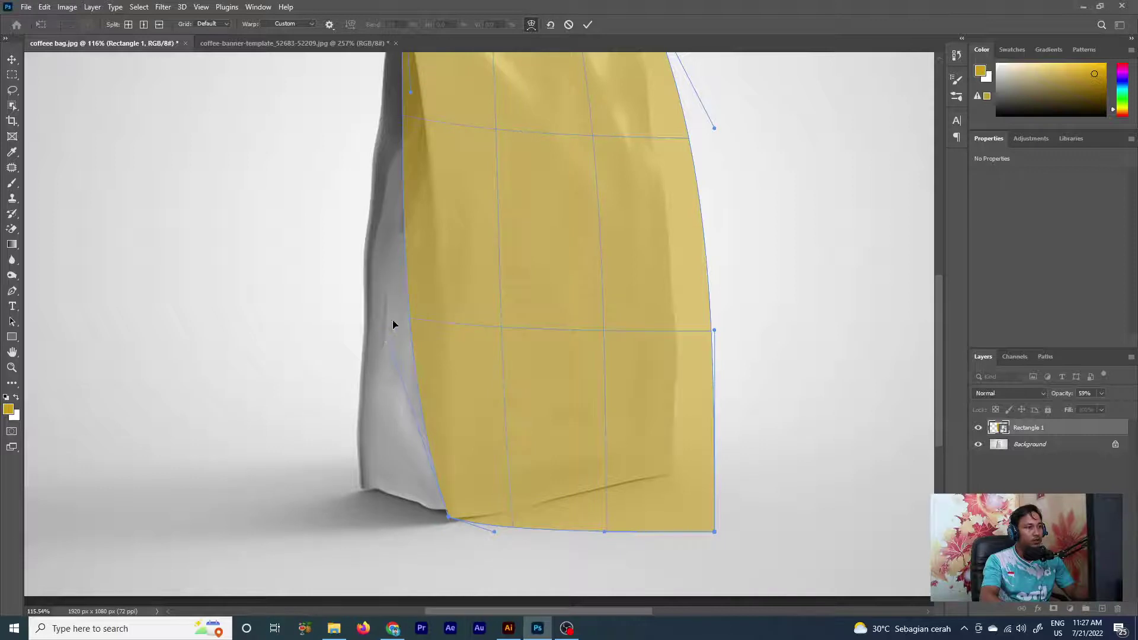
pyautogui.moveTo(393, 324); pyautogui.dragTo(449, 205)
pyautogui.scroll(-1, 428, 148)
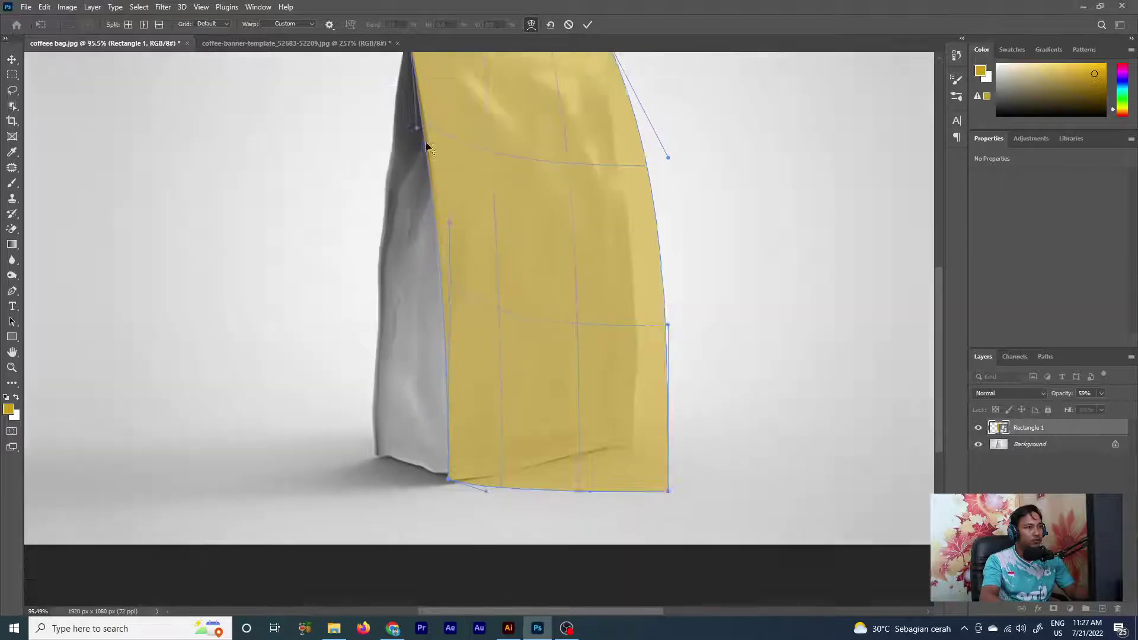
pyautogui.scroll(3, 427, 144)
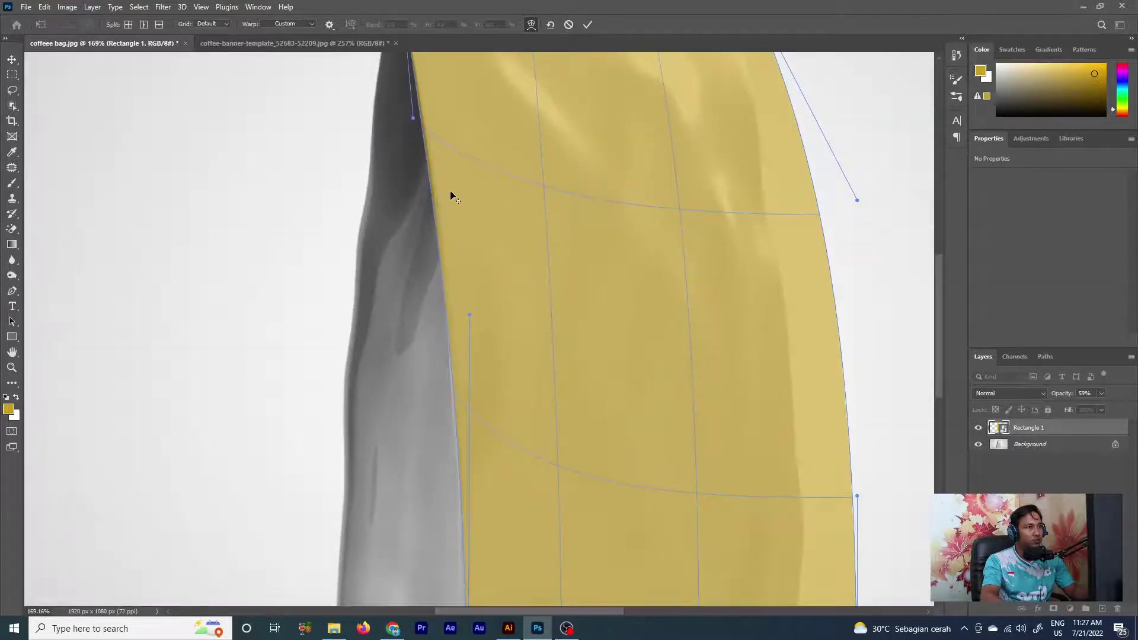
pyautogui.scroll(-3, 478, 557)
pyautogui.moveTo(457, 133); pyautogui.dragTo(450, 130)
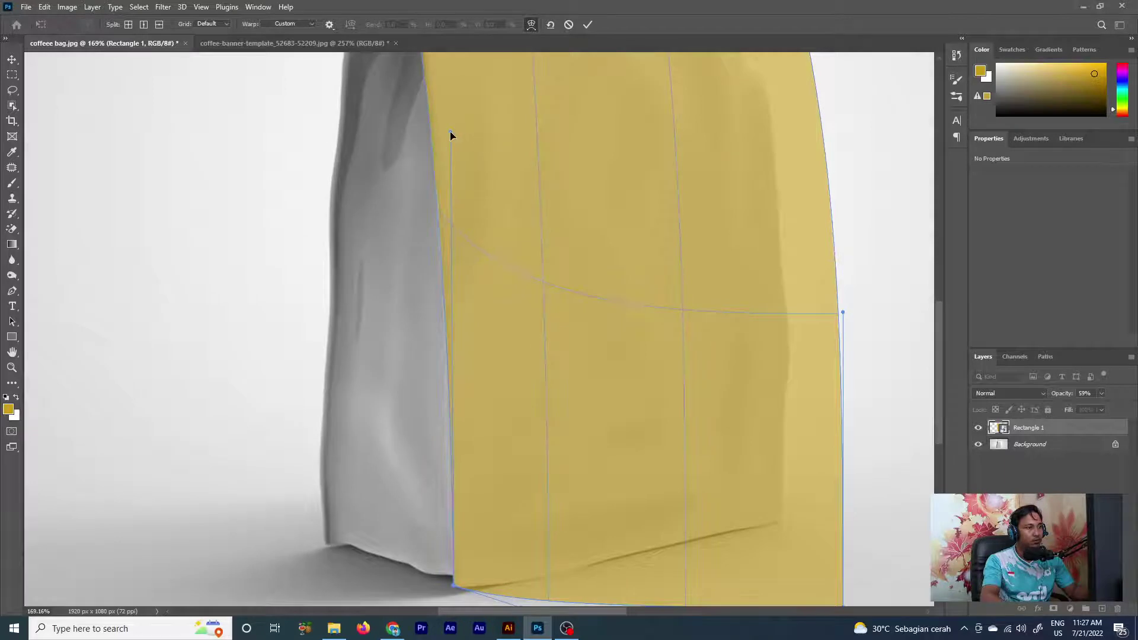
pyautogui.moveTo(452, 587); pyautogui.dragTo(455, 583)
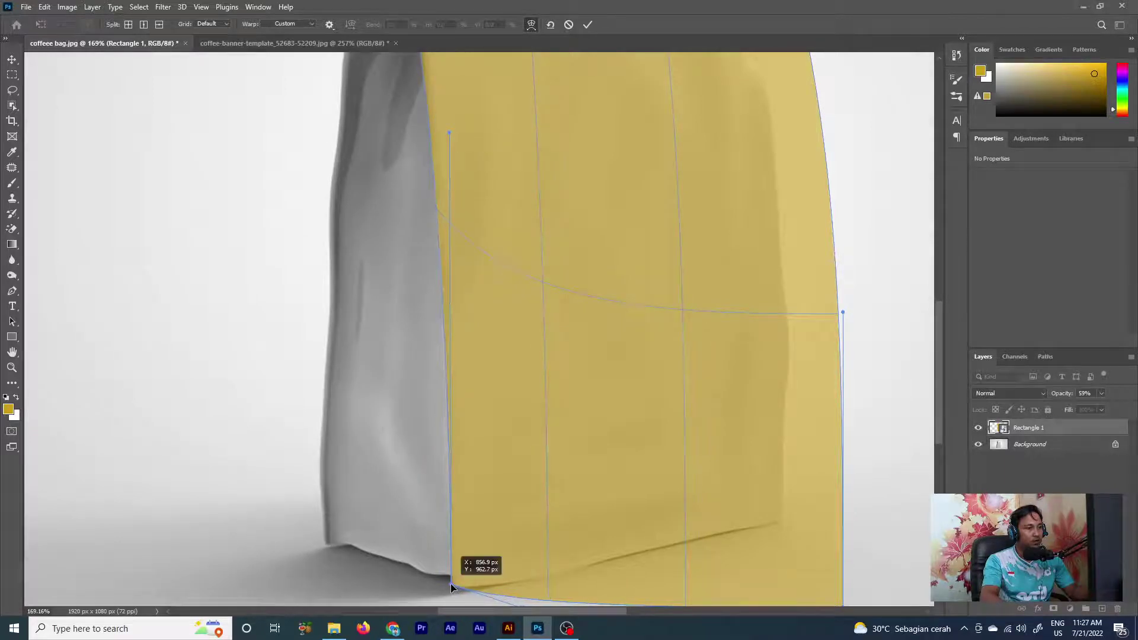
pyautogui.scroll(-2, 488, 350)
pyautogui.scroll(1, 753, 548)
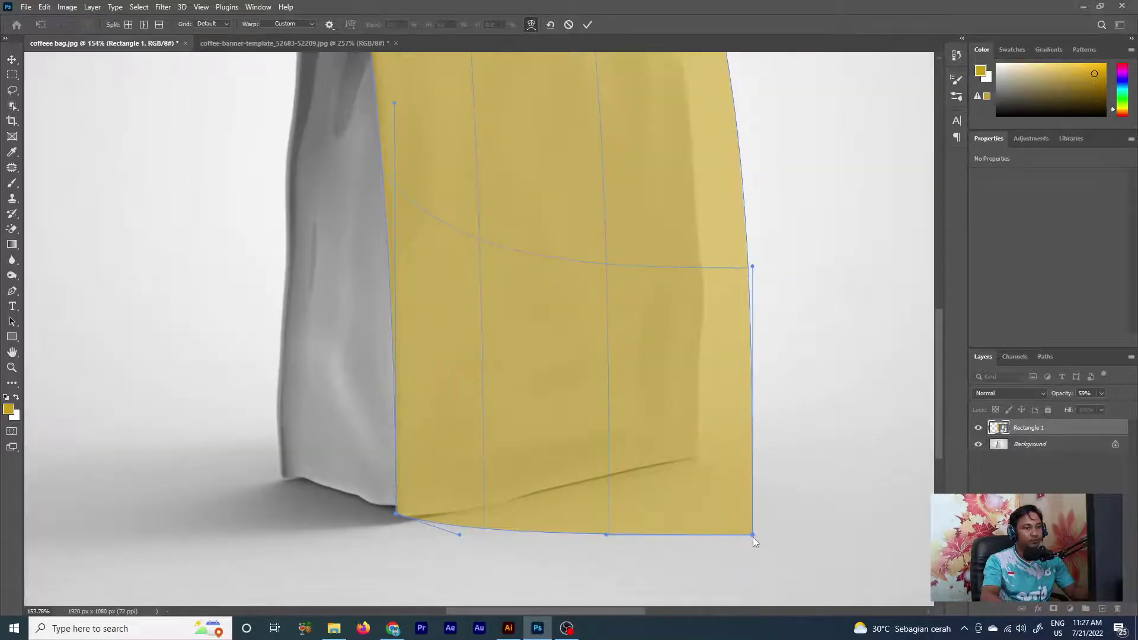
# Fit the bottom-right corner, flattened base curve and inward right edge, then commit the warp.
pyautogui.moveTo(752, 537)
pyautogui.mouseDown()
pyautogui.moveTo(699, 454)
pyautogui.moveTo(691, 461)
pyautogui.mouseUp()
pyautogui.moveTo(605, 539); pyautogui.dragTo(607, 476)
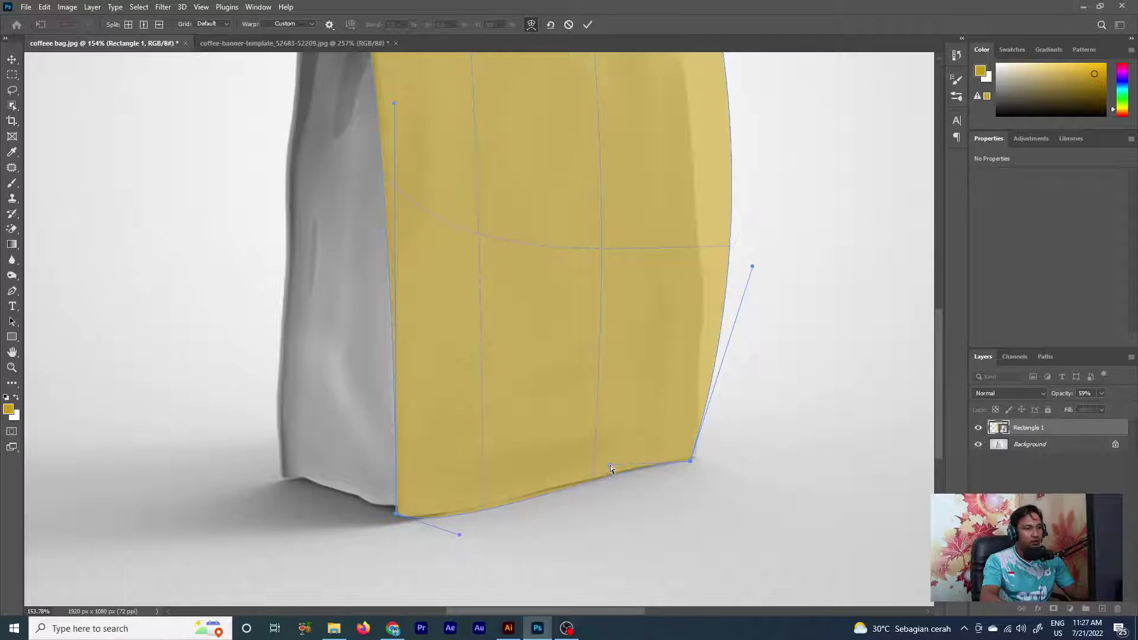
pyautogui.moveTo(461, 535)
pyautogui.mouseDown()
pyautogui.moveTo(602, 546)
pyautogui.moveTo(701, 221)
pyautogui.moveTo(662, 249)
pyautogui.moveTo(592, 270)
pyautogui.mouseUp()
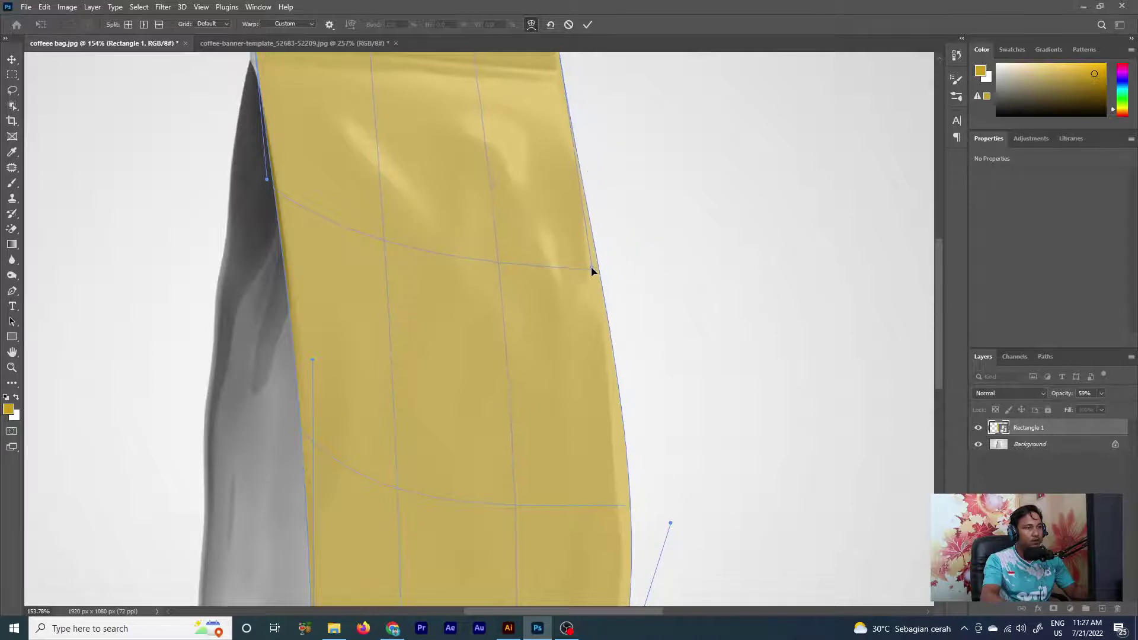
pyautogui.scroll(-5, 592, 270)
pyautogui.scroll(5, 662, 478)
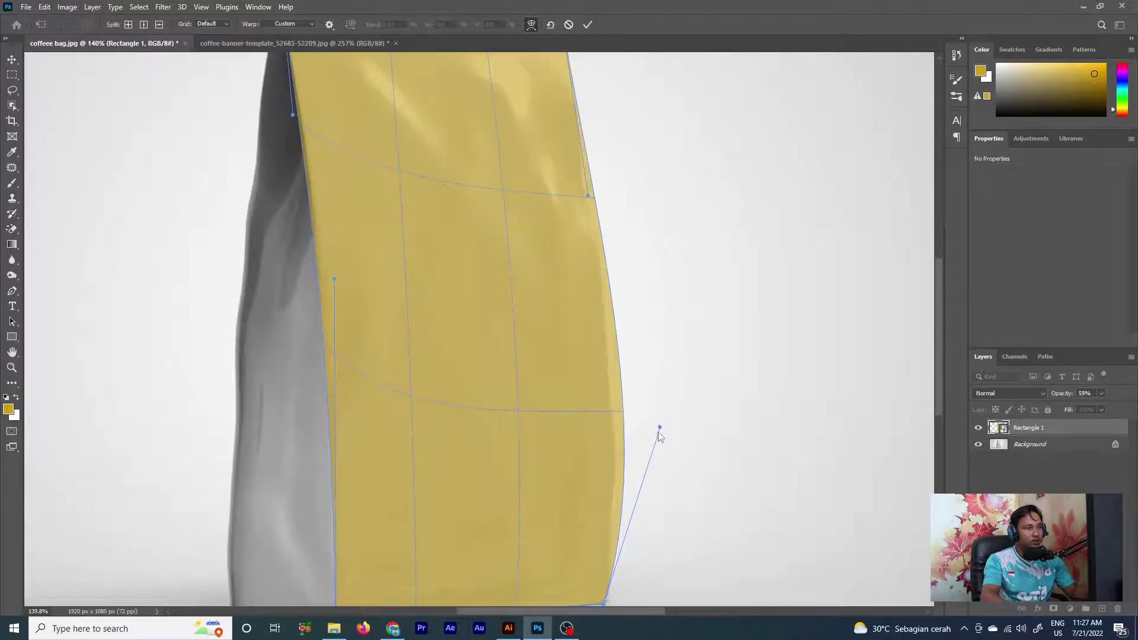
pyautogui.moveTo(660, 437); pyautogui.dragTo(647, 446)
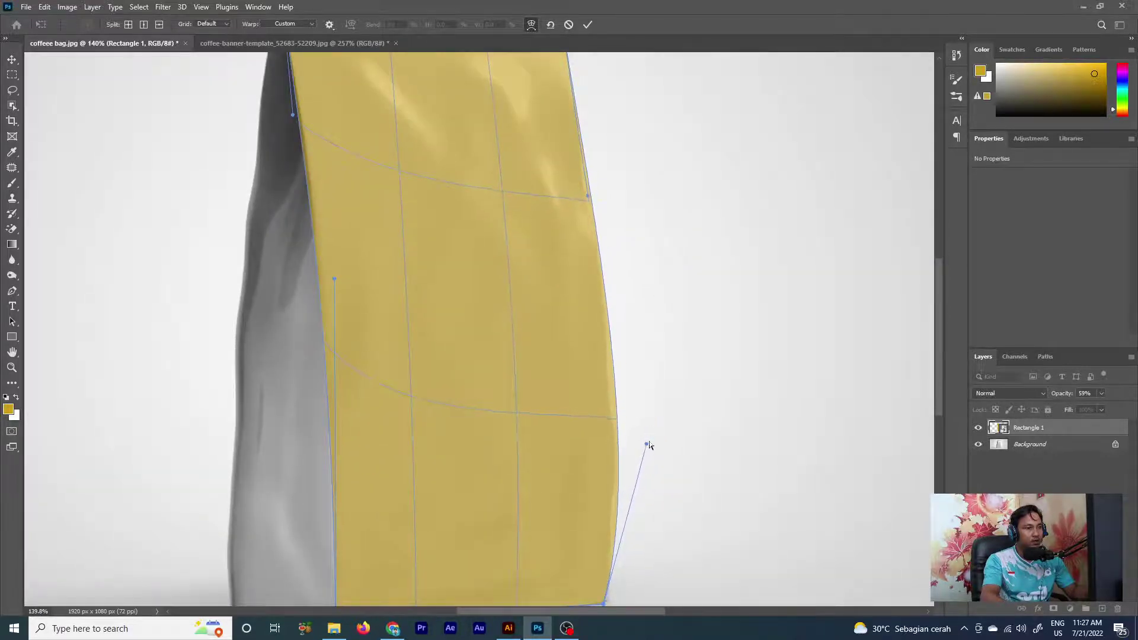
pyautogui.scroll(-4, 649, 445)
pyautogui.press('Return')
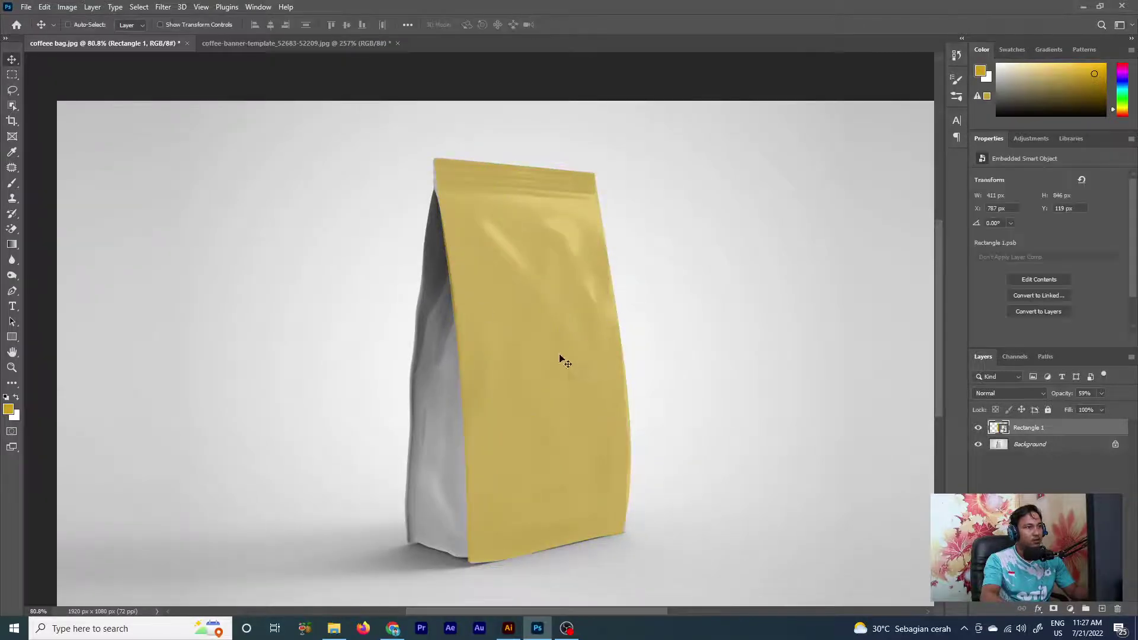
# Draw a tall yellow rectangle covering the bag's left side panel.
pyautogui.hotkey('ctrl', '0')
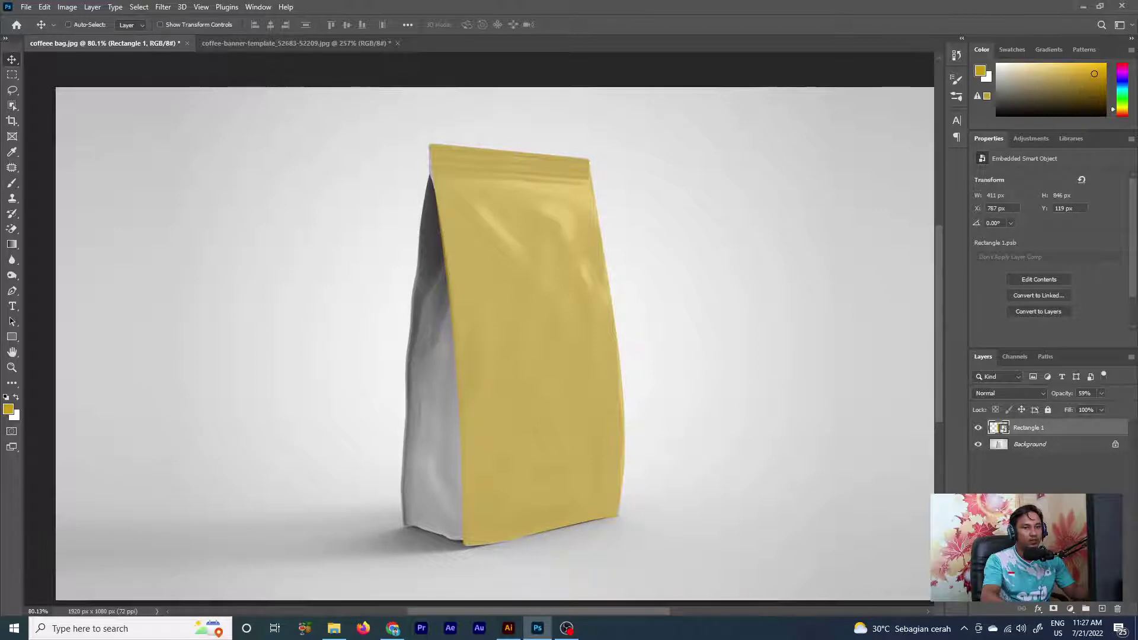
pyautogui.click(12, 336)
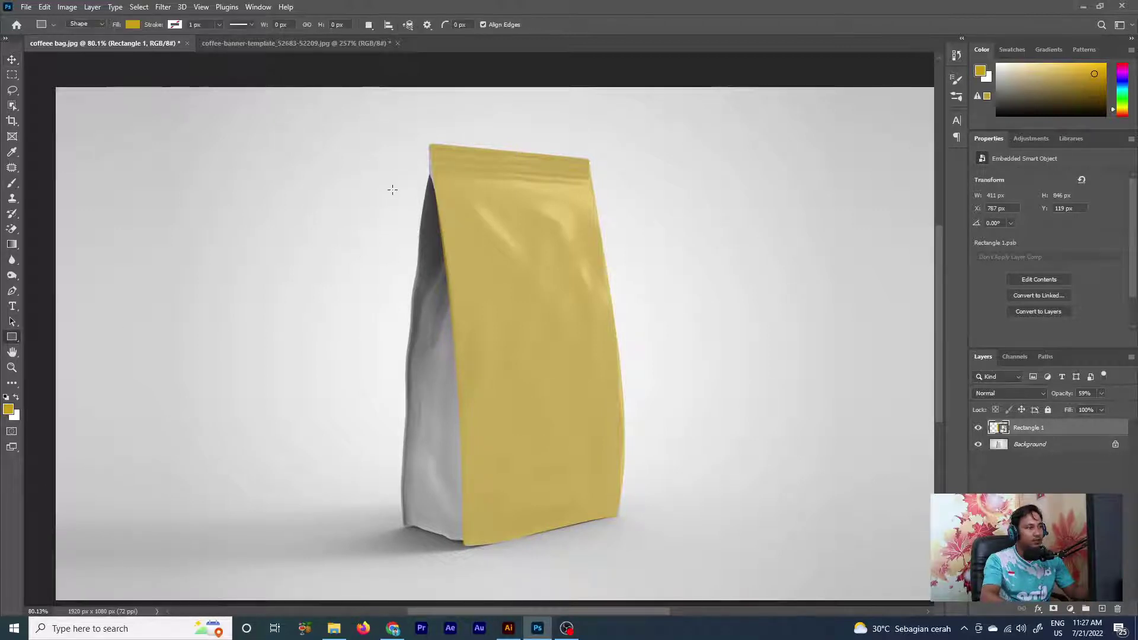
pyautogui.moveTo(403, 170); pyautogui.dragTo(478, 558)
pyautogui.moveTo(403, 368); pyautogui.dragTo(395, 368)
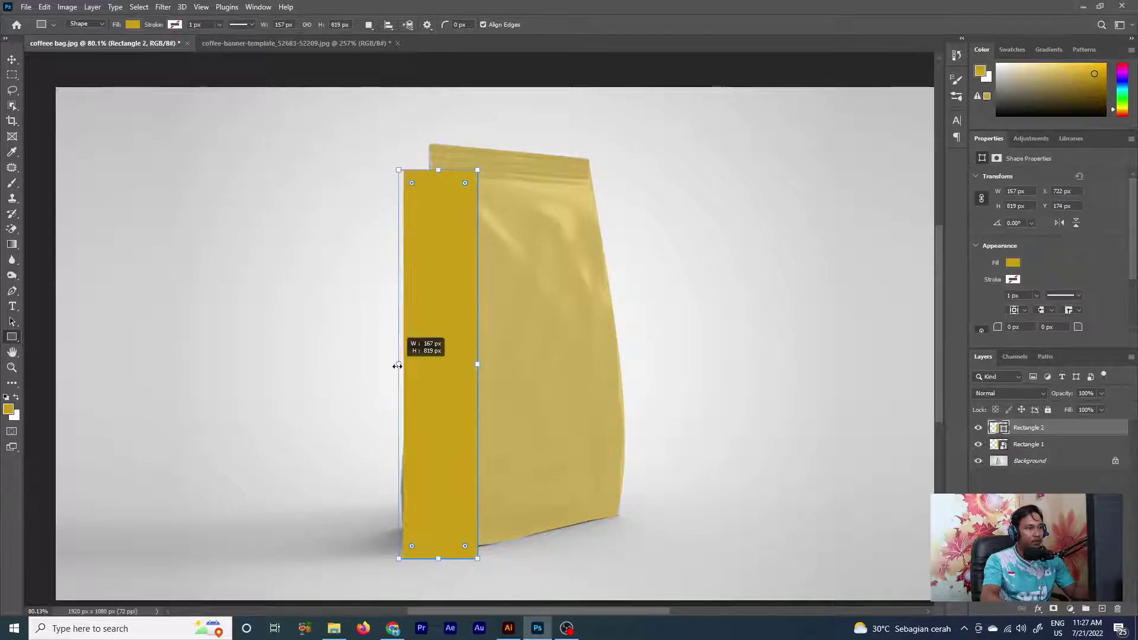
# Convert the new rectangle to a smart object at 67% opacity.
pyautogui.rightClick(1081, 433)
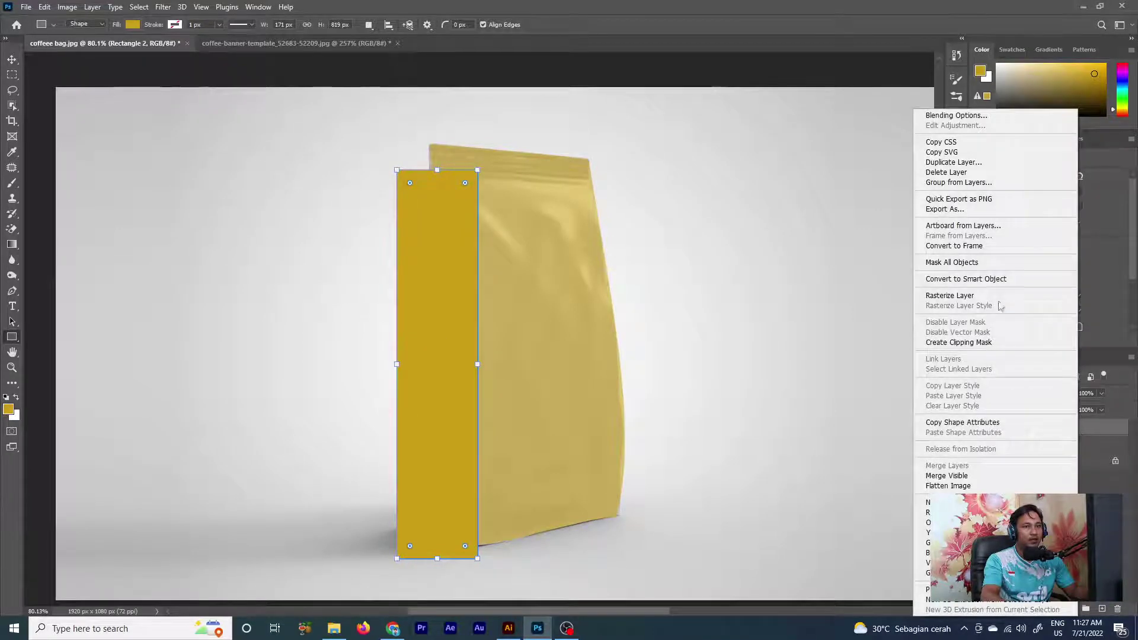
pyautogui.click(986, 280)
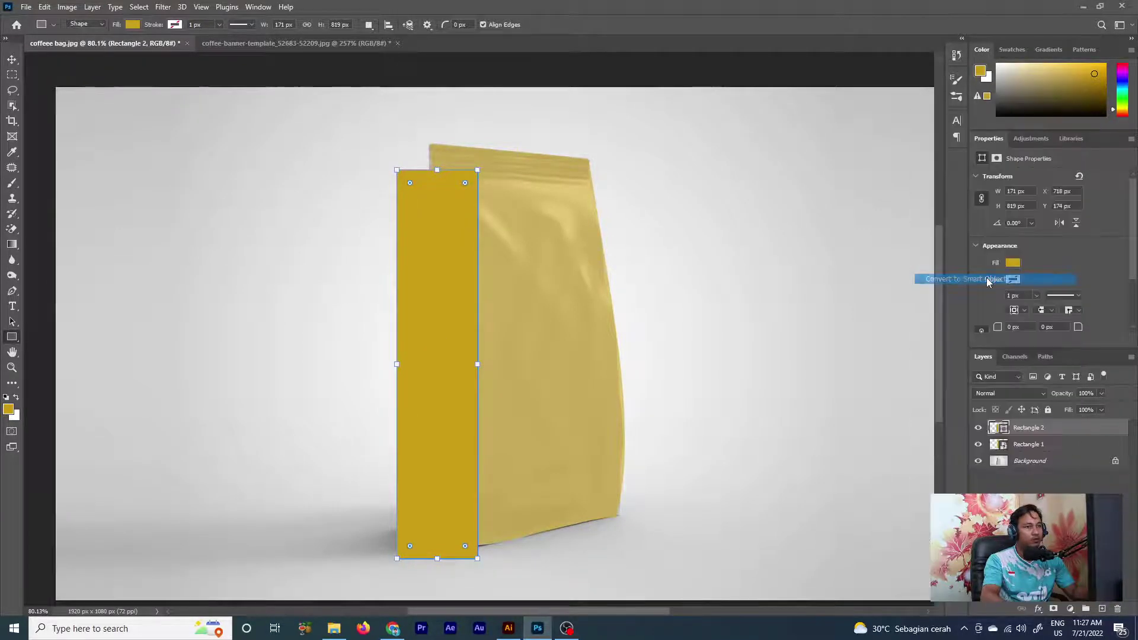
pyautogui.click(1084, 408)
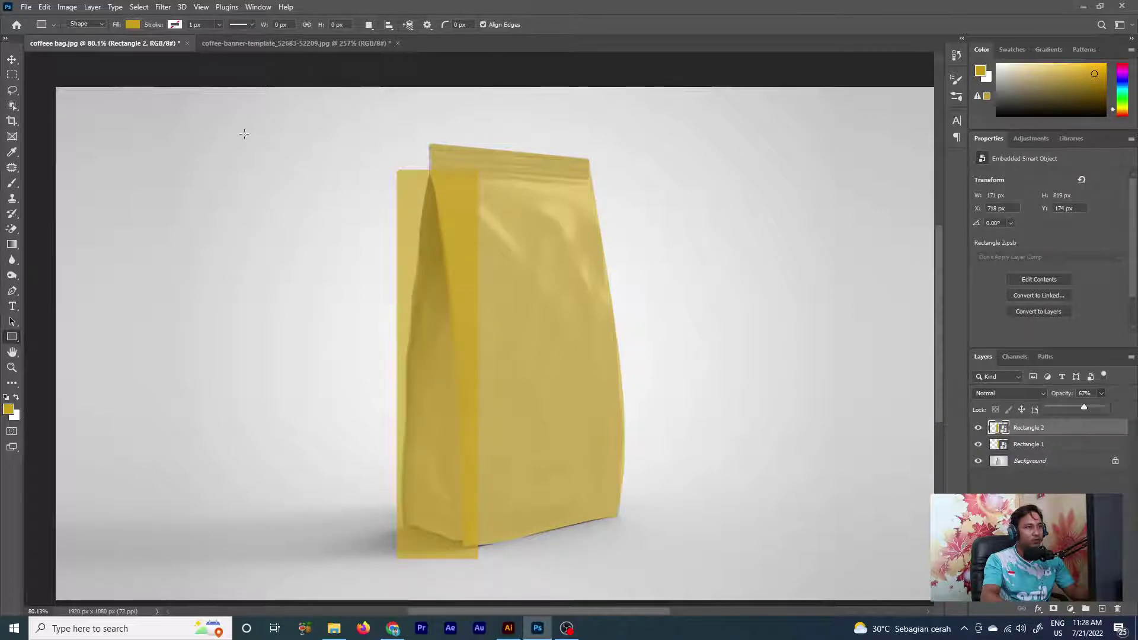
pyautogui.press('v')
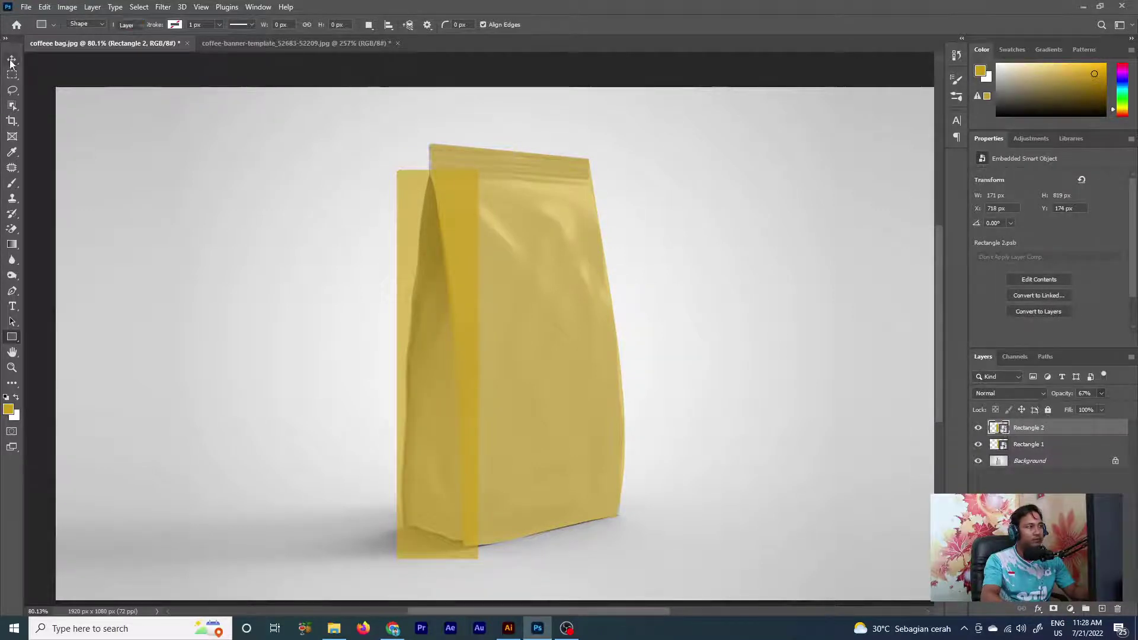
pyautogui.scroll(1, 492, 289)
# Free-form warp Rectangle 2, fitting its top corners and curve to the side panel's peak.
pyautogui.hotkey('ctrl', 't')
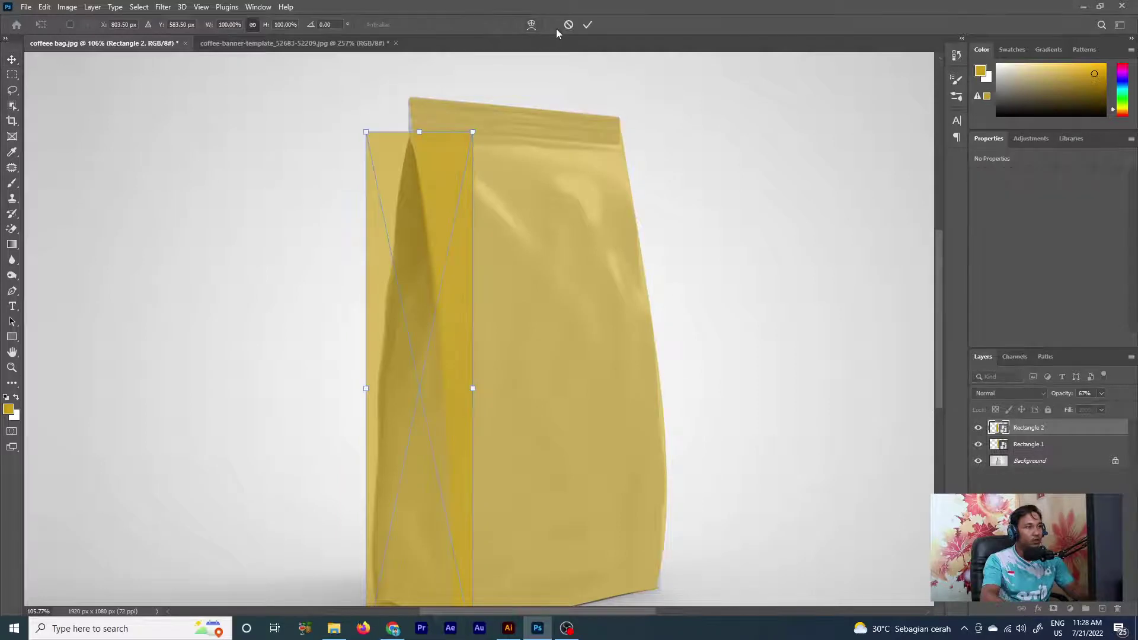
pyautogui.click(532, 24)
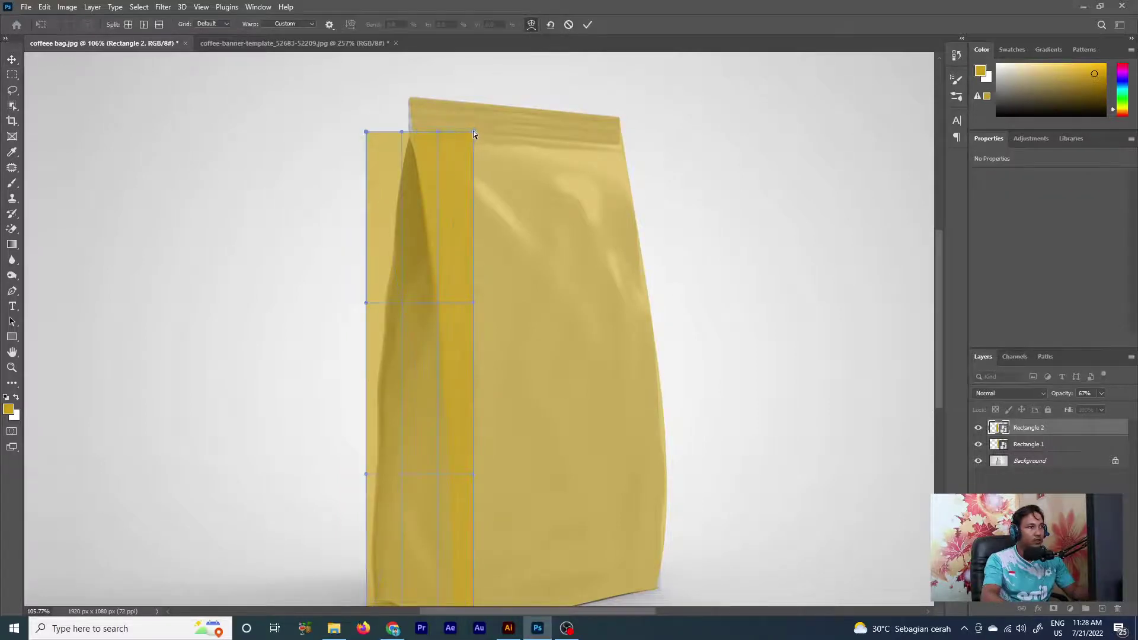
pyautogui.moveTo(473, 131); pyautogui.dragTo(392, 141)
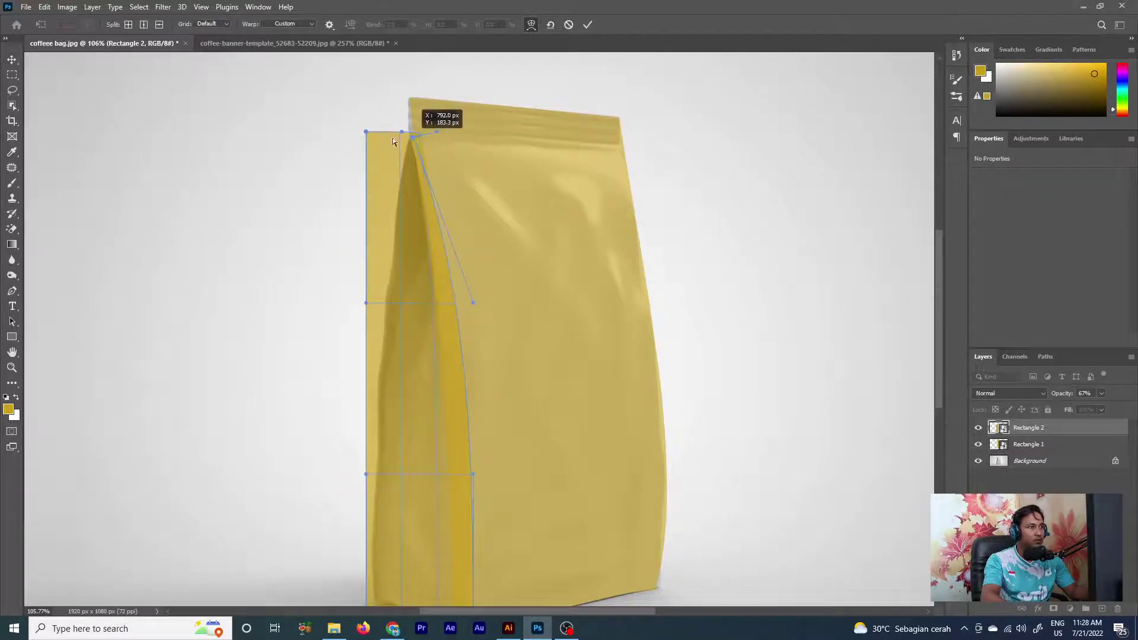
pyautogui.scroll(4, 391, 142)
pyautogui.moveTo(339, 121); pyautogui.dragTo(424, 135)
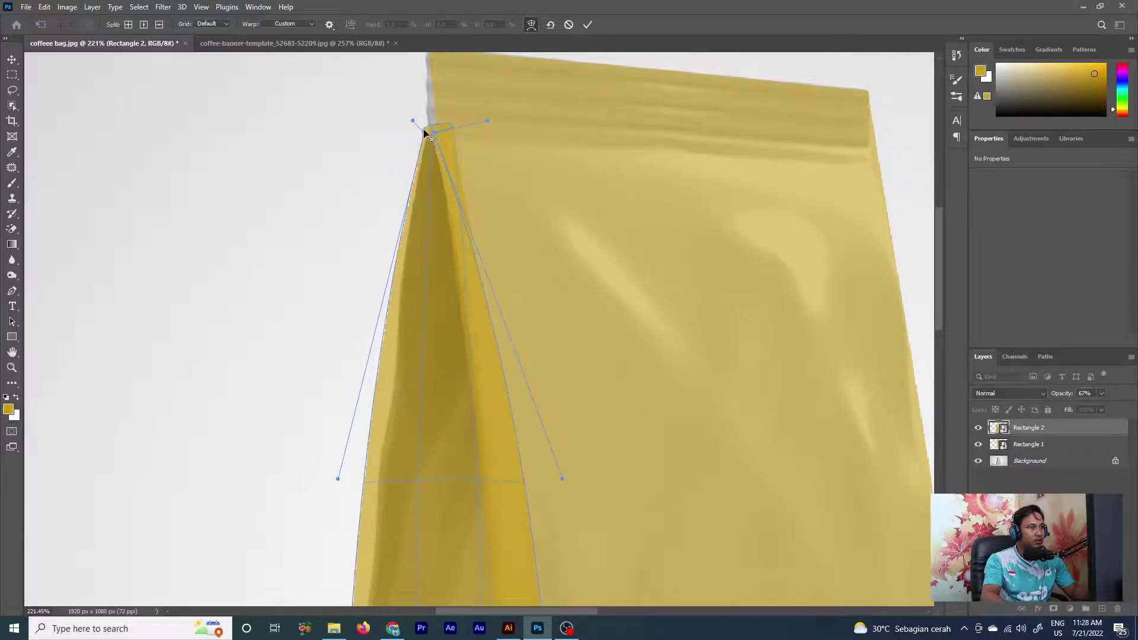
pyautogui.scroll(2, 424, 133)
pyautogui.moveTo(526, 116)
pyautogui.mouseDown()
pyautogui.moveTo(438, 139)
pyautogui.moveTo(417, 129)
pyautogui.mouseUp()
pyautogui.scroll(-2, 423, 134)
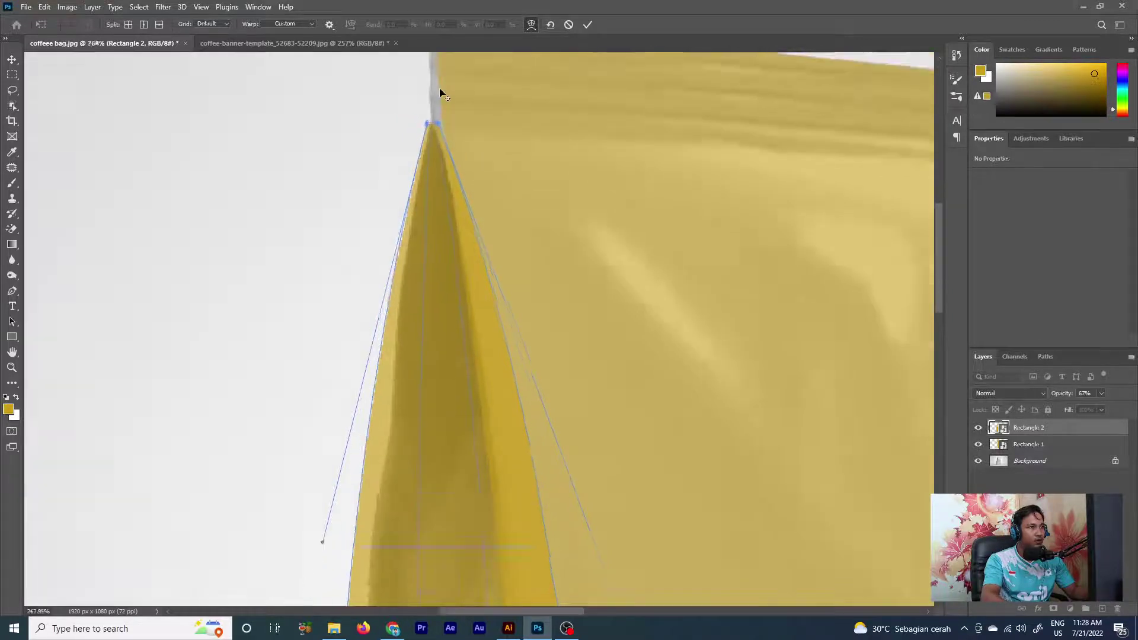
pyautogui.scroll(-2, 439, 88)
pyautogui.scroll(-3, 447, 84)
pyautogui.scroll(3, 370, 563)
pyautogui.scroll(3, 370, 564)
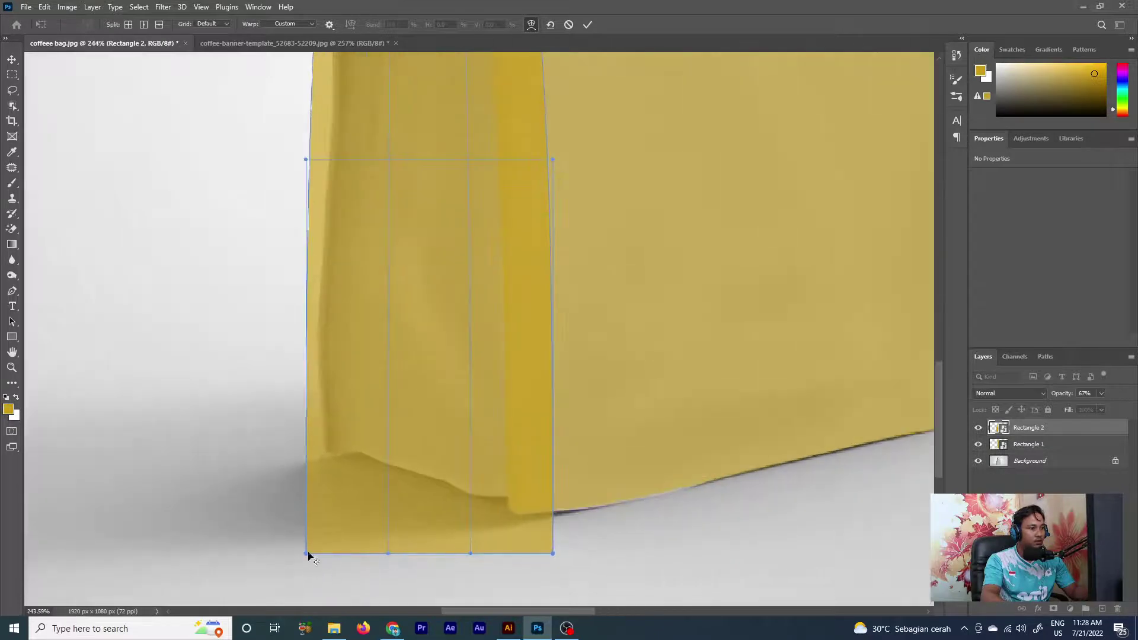
# Fit the side overlay's bottom corners and flatten its bottom curve to the bag.
pyautogui.moveTo(306, 553); pyautogui.dragTo(324, 454)
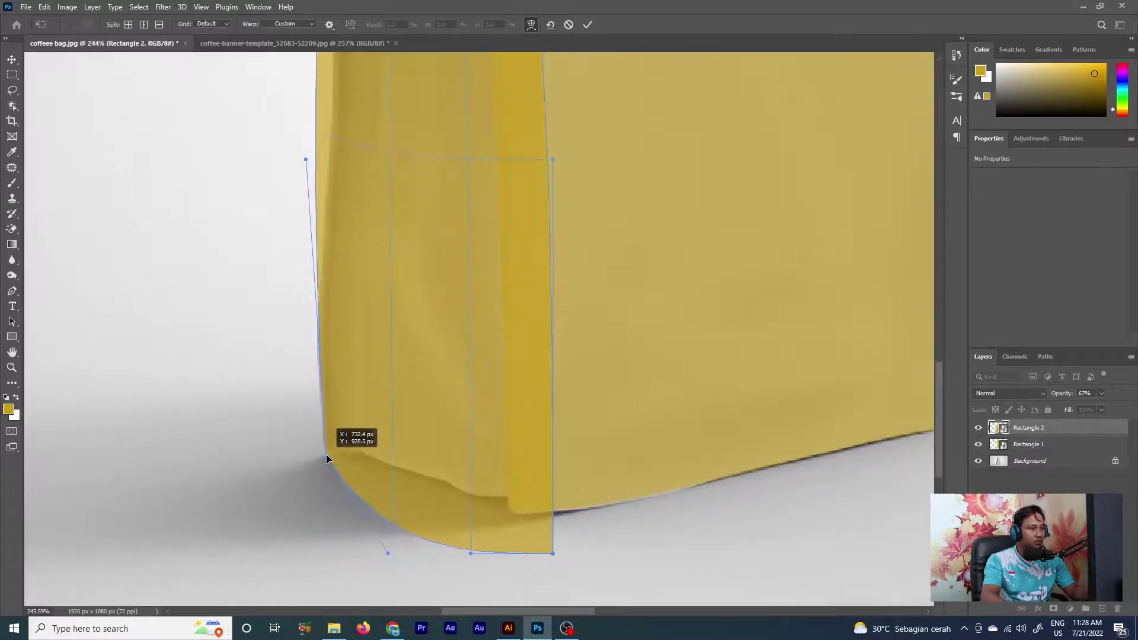
pyautogui.moveTo(553, 557)
pyautogui.mouseDown()
pyautogui.moveTo(546, 502)
pyautogui.moveTo(507, 506)
pyautogui.mouseUp()
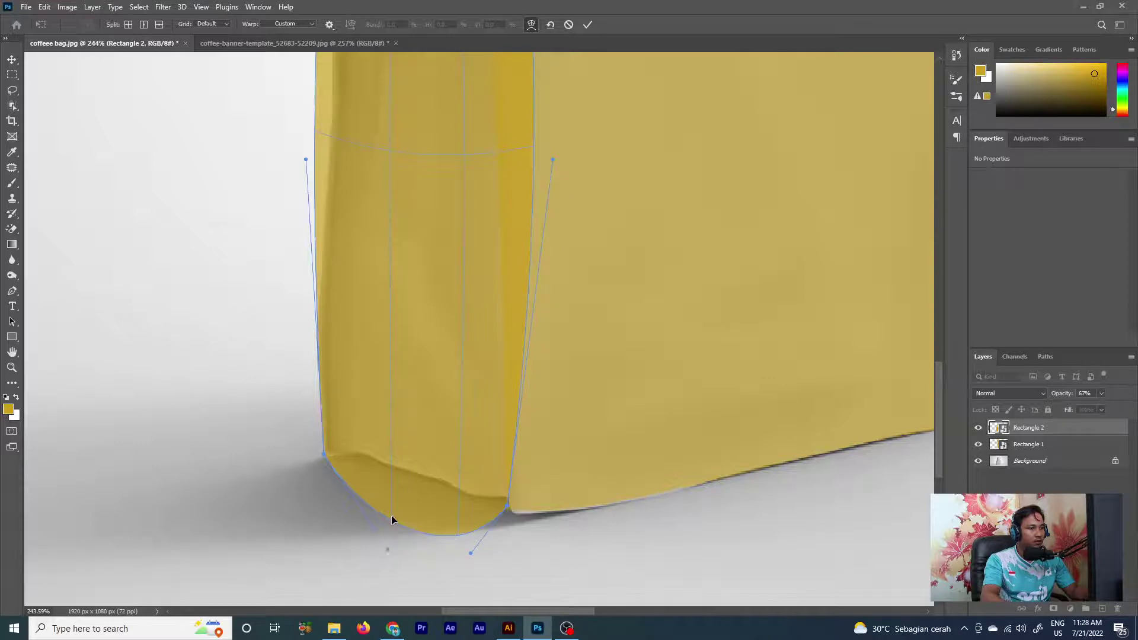
pyautogui.moveTo(391, 519); pyautogui.dragTo(407, 467)
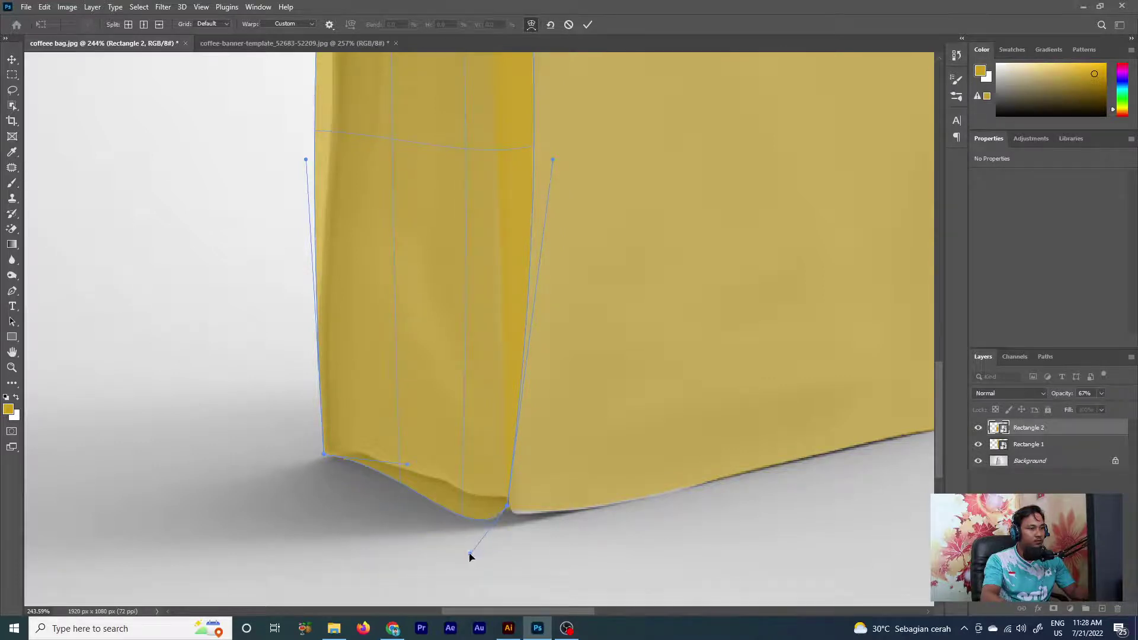
pyautogui.moveTo(469, 555); pyautogui.dragTo(468, 501)
pyautogui.scroll(-3, 496, 540)
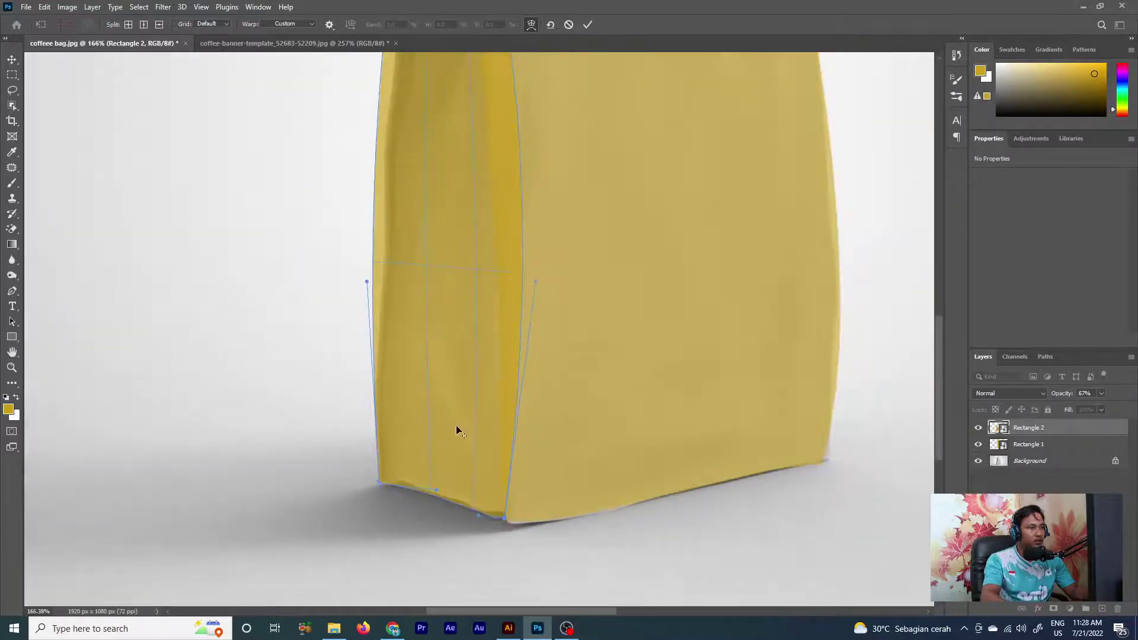
pyautogui.scroll(3, 373, 293)
# Align the left edge and right seam edge to the bag, then commit the warp.
pyautogui.moveTo(361, 276); pyautogui.dragTo(380, 275)
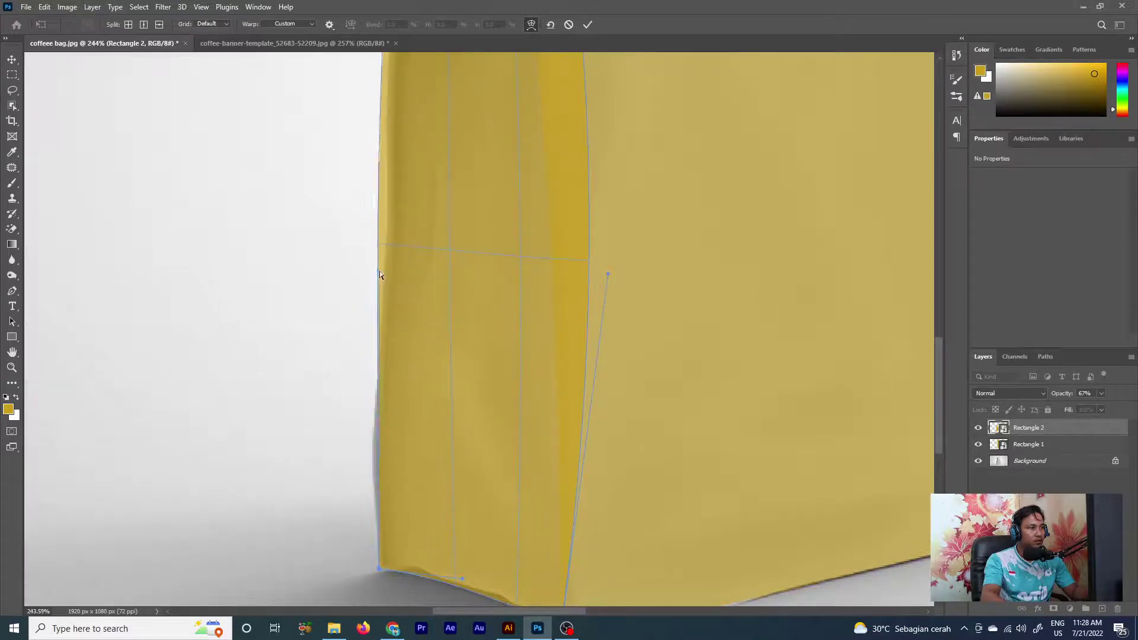
pyautogui.moveTo(380, 569); pyautogui.dragTo(371, 567)
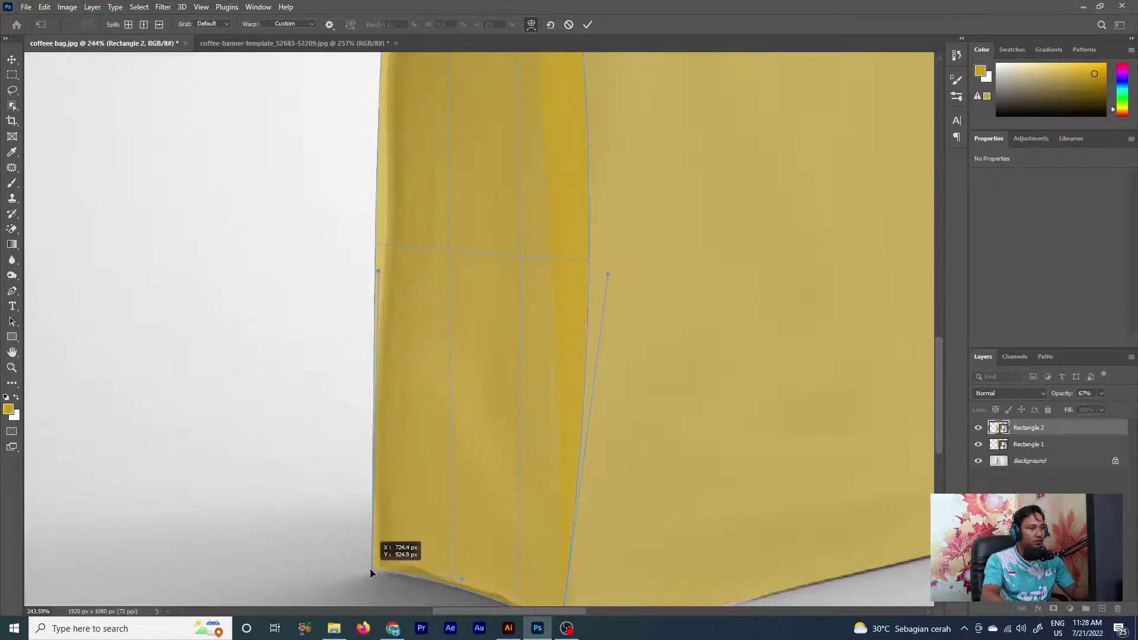
pyautogui.scroll(-4, 391, 560)
pyautogui.scroll(-3, 501, 170)
pyautogui.scroll(4, 504, 217)
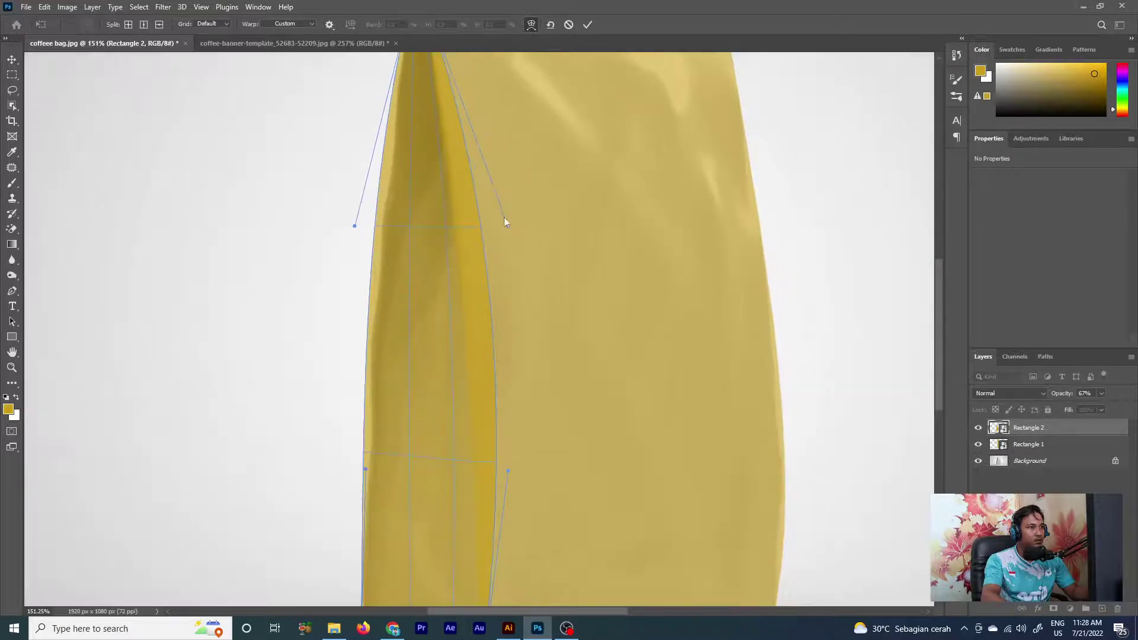
pyautogui.moveTo(509, 228); pyautogui.dragTo(466, 233)
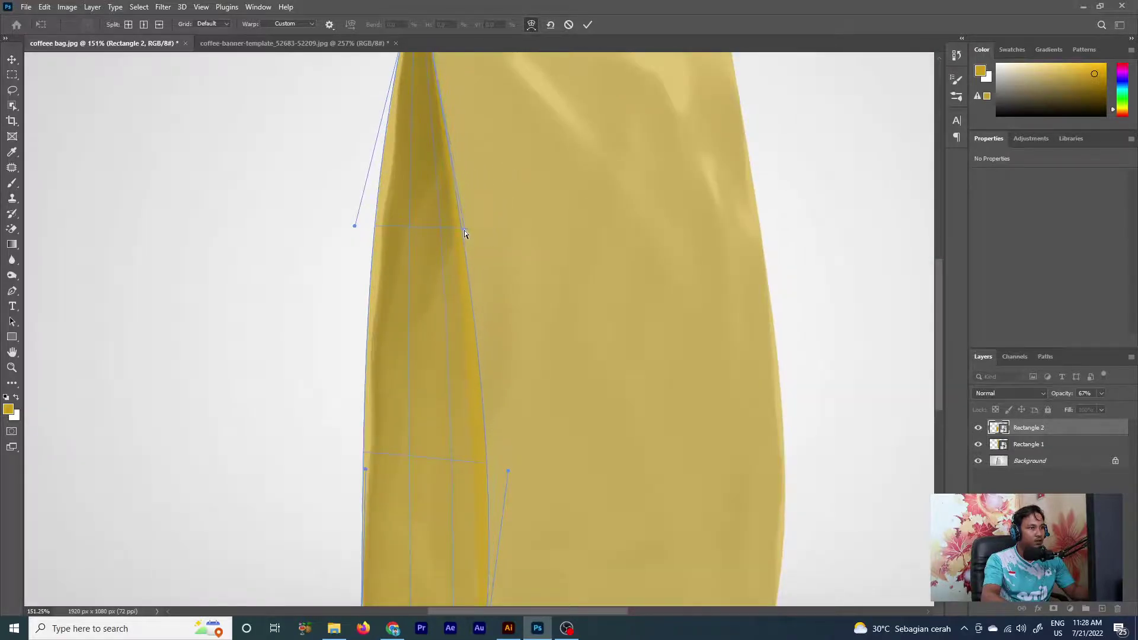
pyautogui.moveTo(498, 474); pyautogui.dragTo(488, 473)
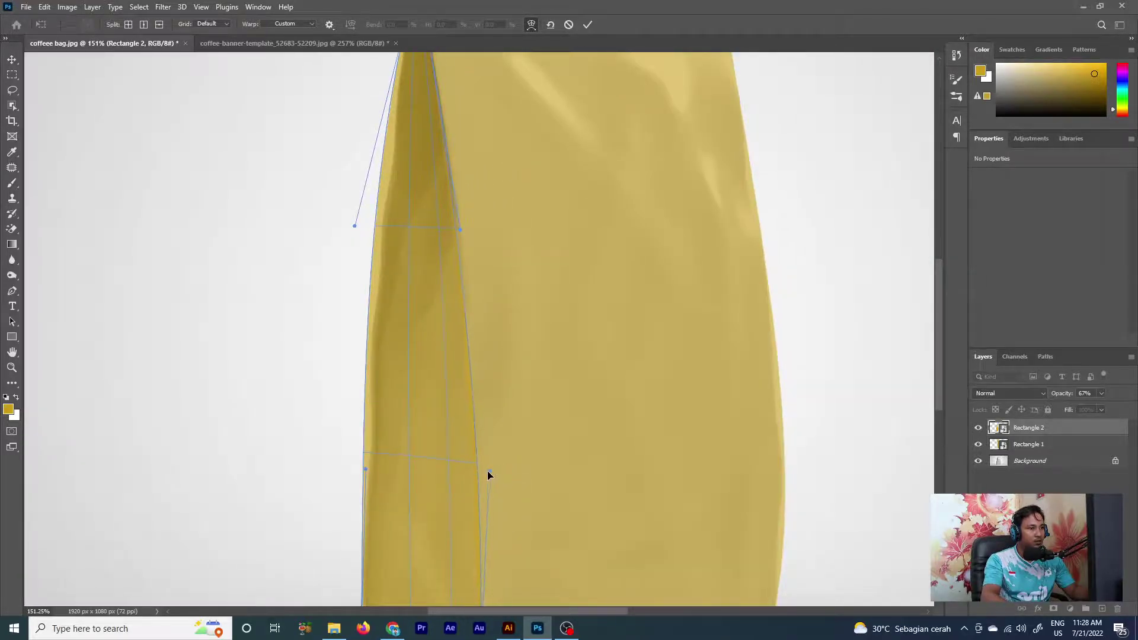
pyautogui.scroll(-3, 487, 483)
pyautogui.scroll(3, 438, 226)
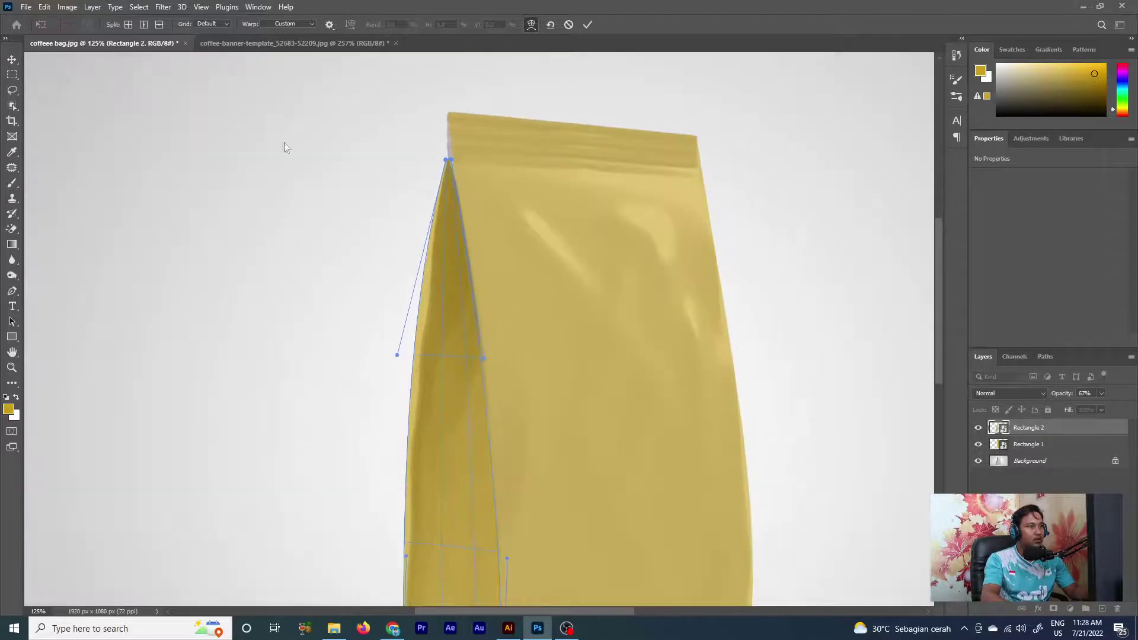
pyautogui.press('Return')
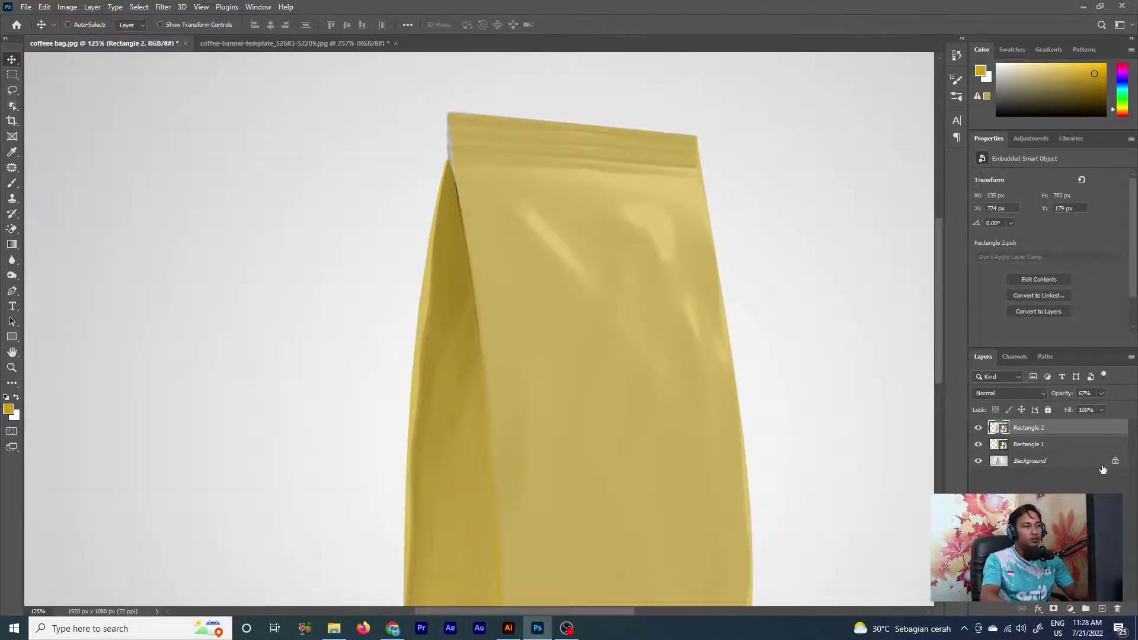
# Raise Rectangle 2 to full opacity and select the front panel's Rectangle 1 layer.
pyautogui.moveTo(1097, 410); pyautogui.dragTo(1124, 408)
pyautogui.click(1089, 446)
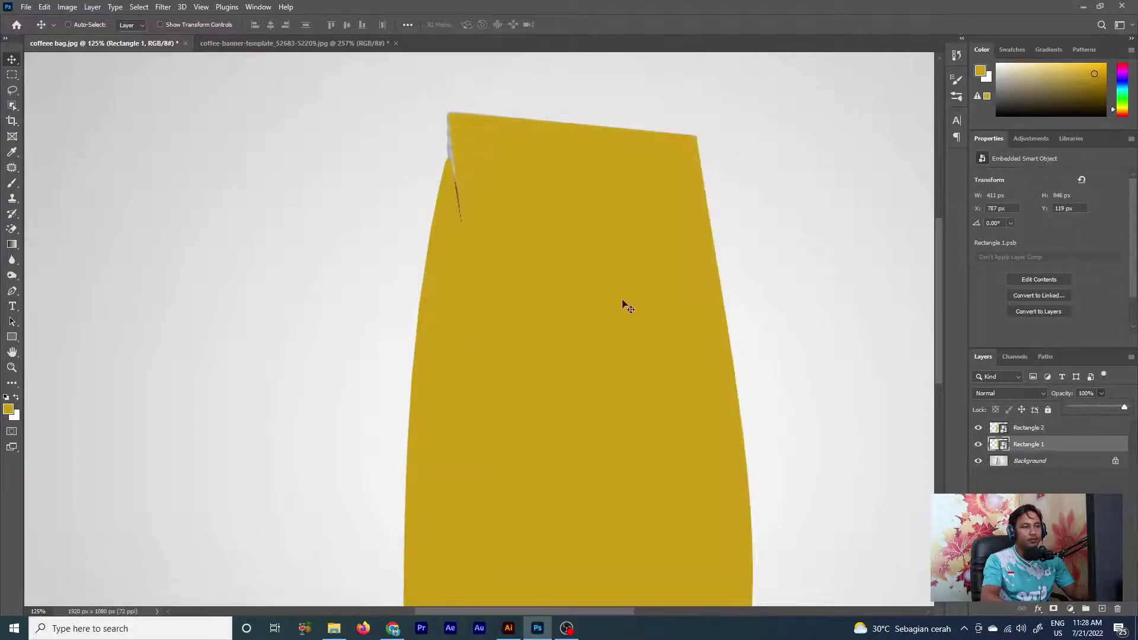
pyautogui.scroll(-3, 593, 299)
pyautogui.scroll(2, 503, 255)
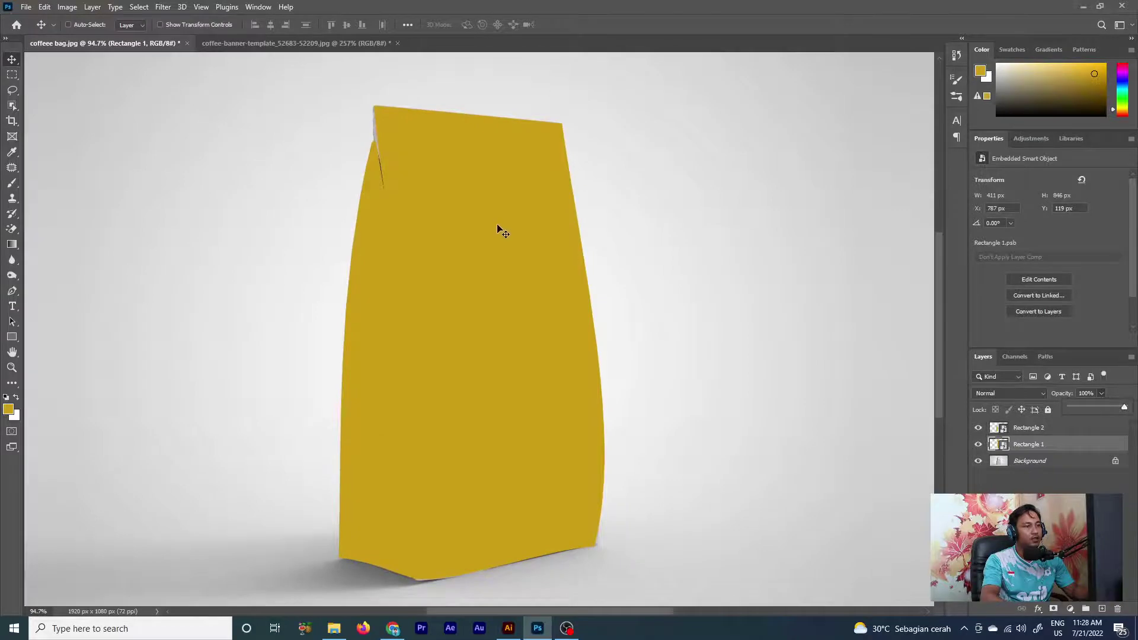
pyautogui.rightClick(502, 233)
pyautogui.click(521, 230)
# Open Rectangle 1's smart object contents and drag the coffee banner into it.
pyautogui.doubleClick(1001, 445)
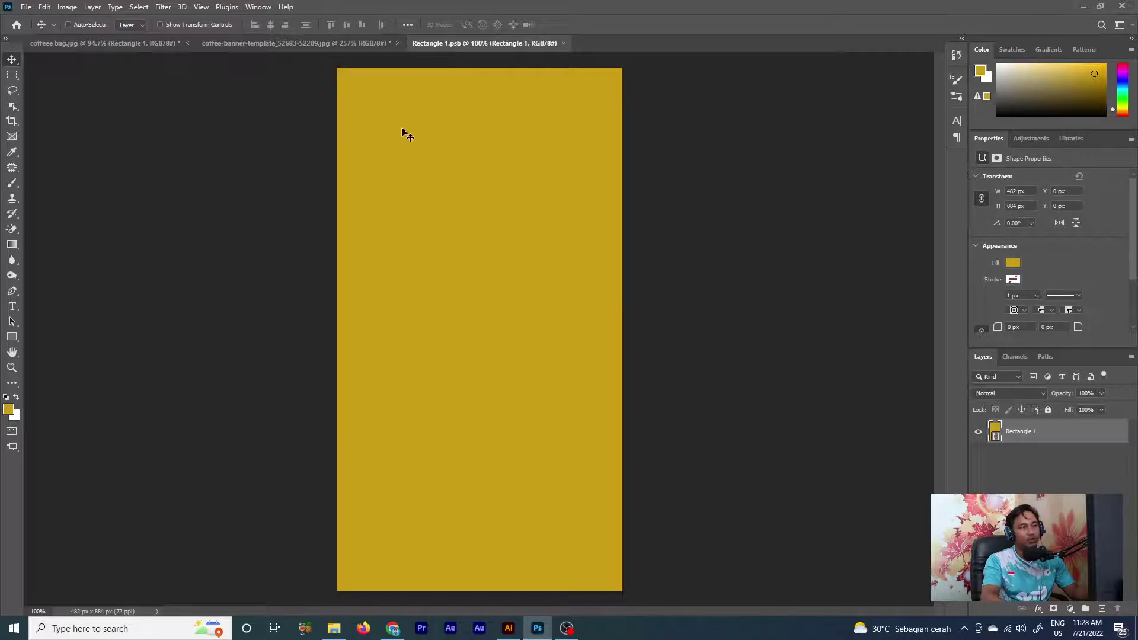
pyautogui.click(330, 43)
pyautogui.click(115, 42)
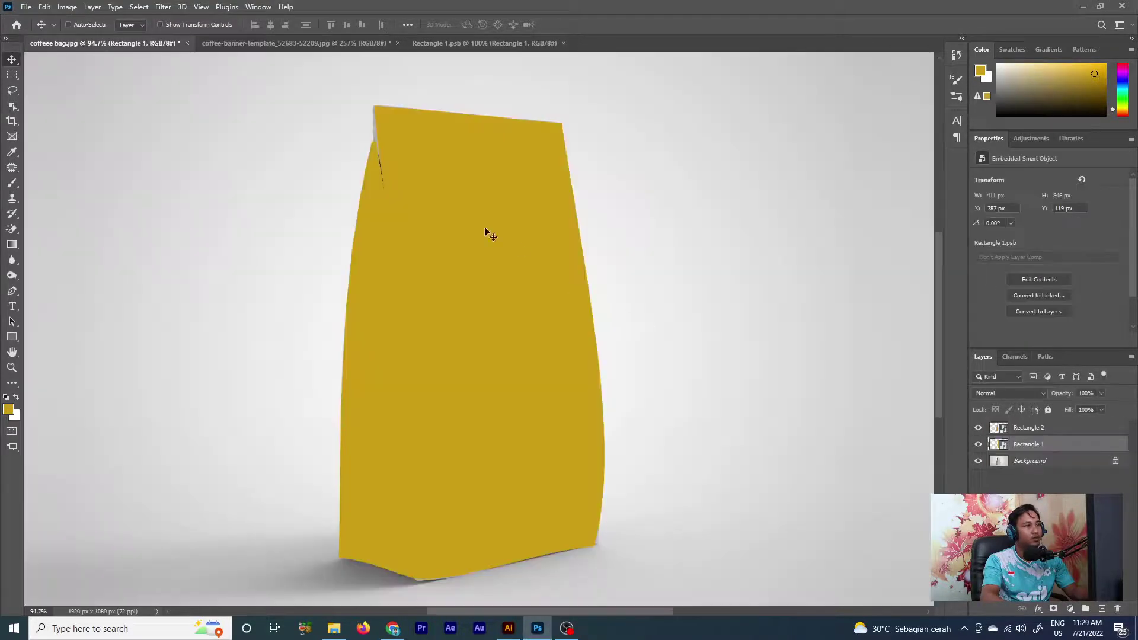
pyautogui.click(453, 44)
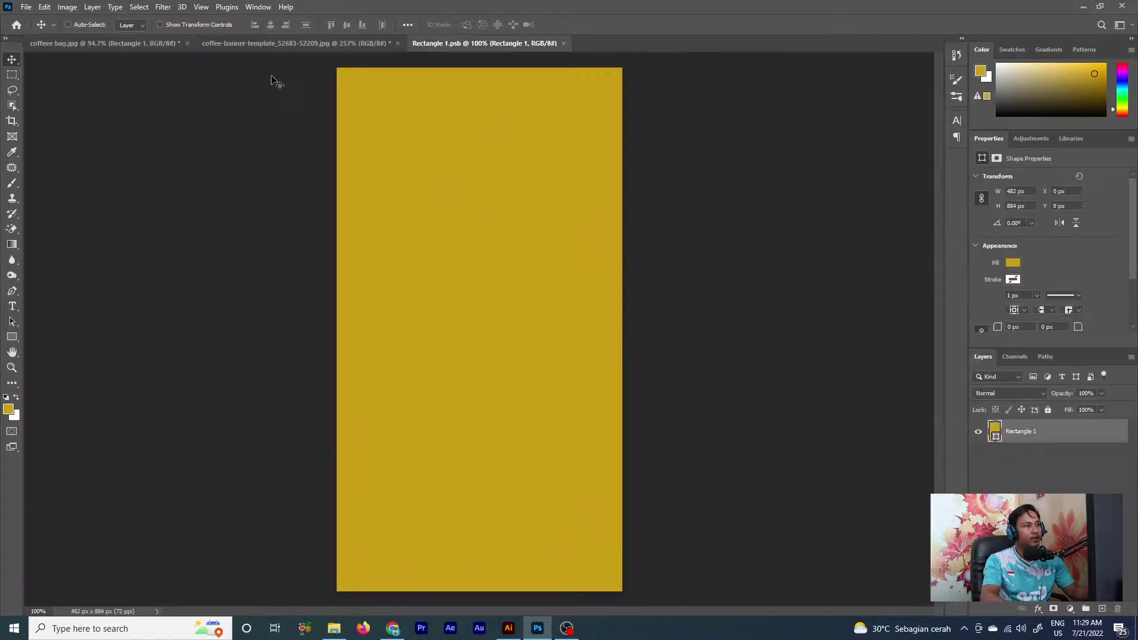
pyautogui.click(252, 45)
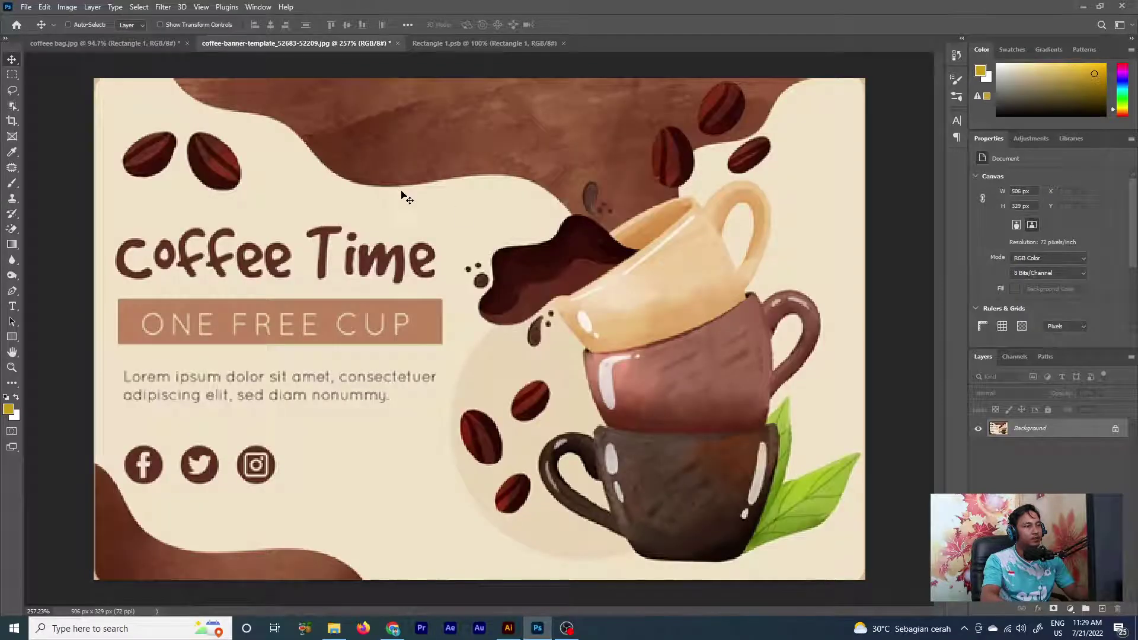
pyautogui.click(429, 45)
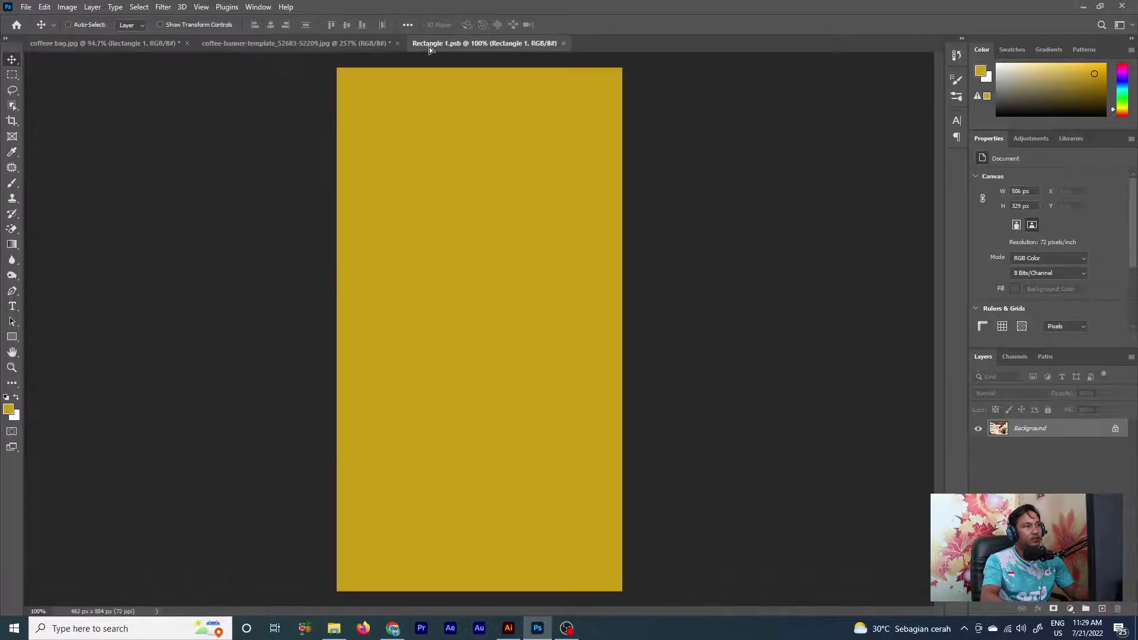
pyautogui.moveTo(448, 157); pyautogui.dragTo(432, 512)
# Enlarge and position the banner to cover the rectangle, then save and close the contents.
pyautogui.hotkey('ctrl', 't')
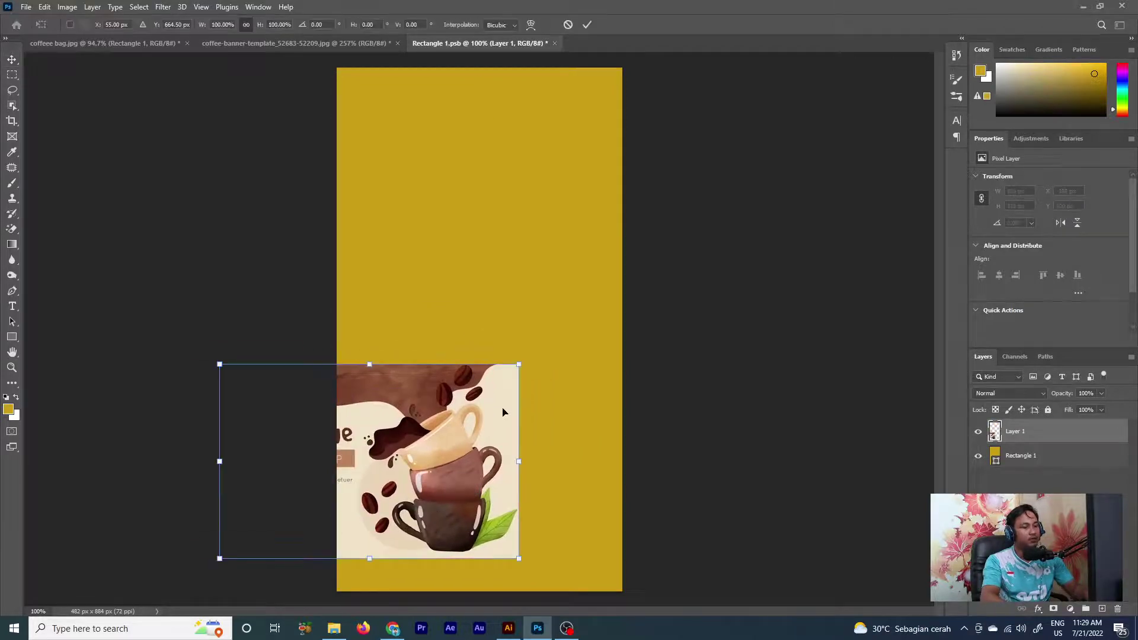
pyautogui.moveTo(519, 364)
pyautogui.mouseDown()
pyautogui.moveTo(646, 262)
pyautogui.moveTo(728, 227)
pyautogui.mouseUp()
pyautogui.moveTo(541, 421); pyautogui.dragTo(453, 339)
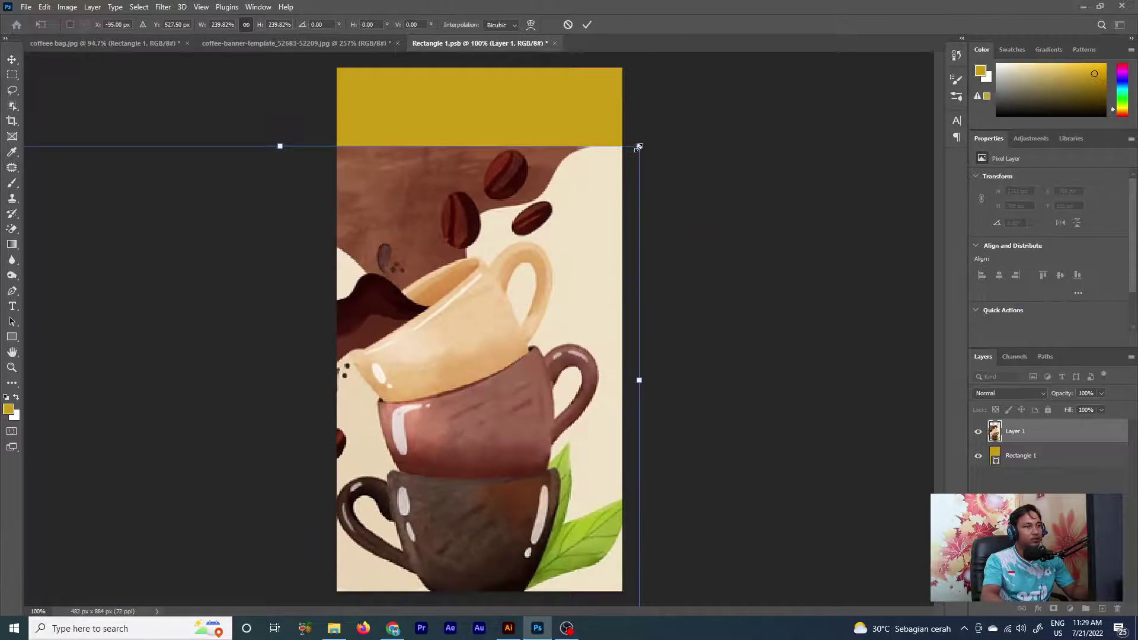
pyautogui.moveTo(639, 145); pyautogui.dragTo(684, 83)
pyautogui.moveTo(538, 259); pyautogui.dragTo(528, 214)
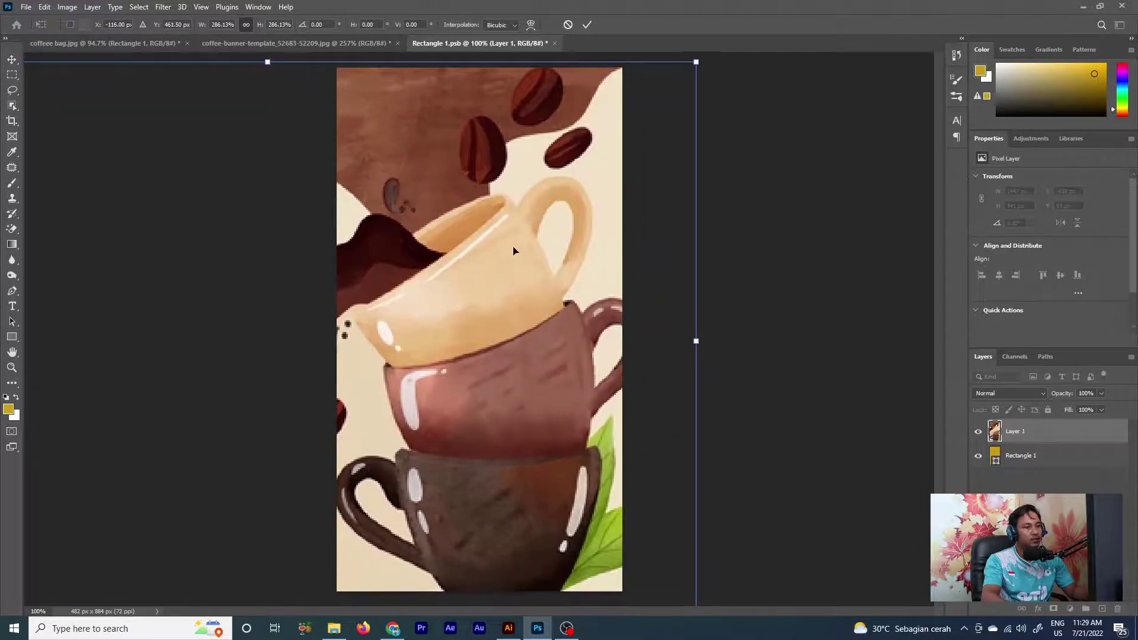
pyautogui.press('Return')
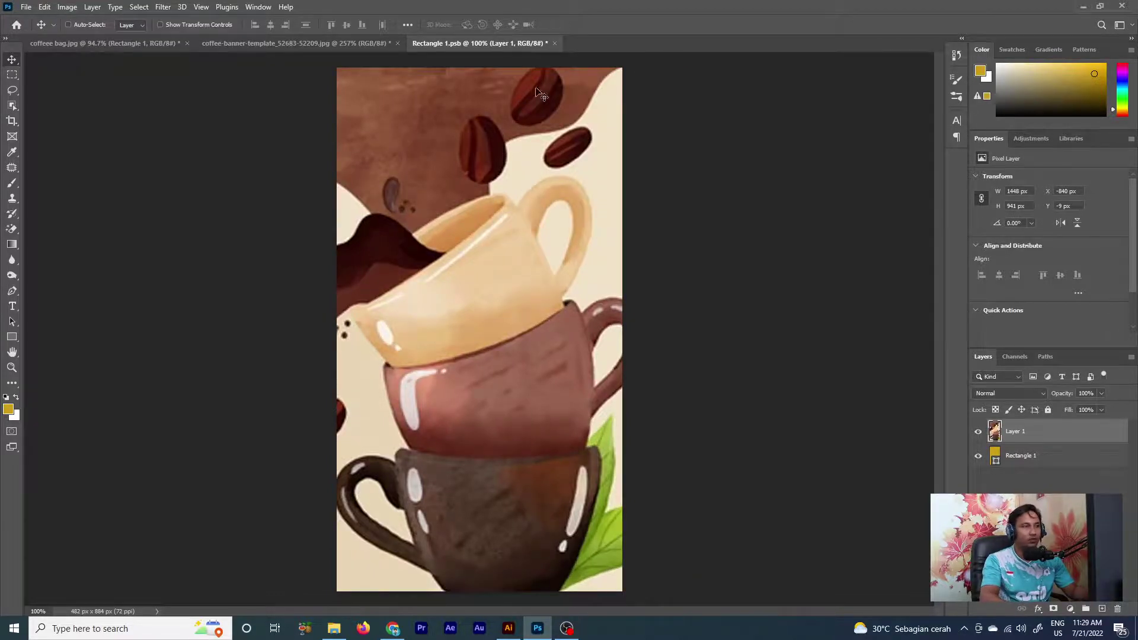
pyautogui.moveTo(525, 166); pyautogui.dragTo(531, 164)
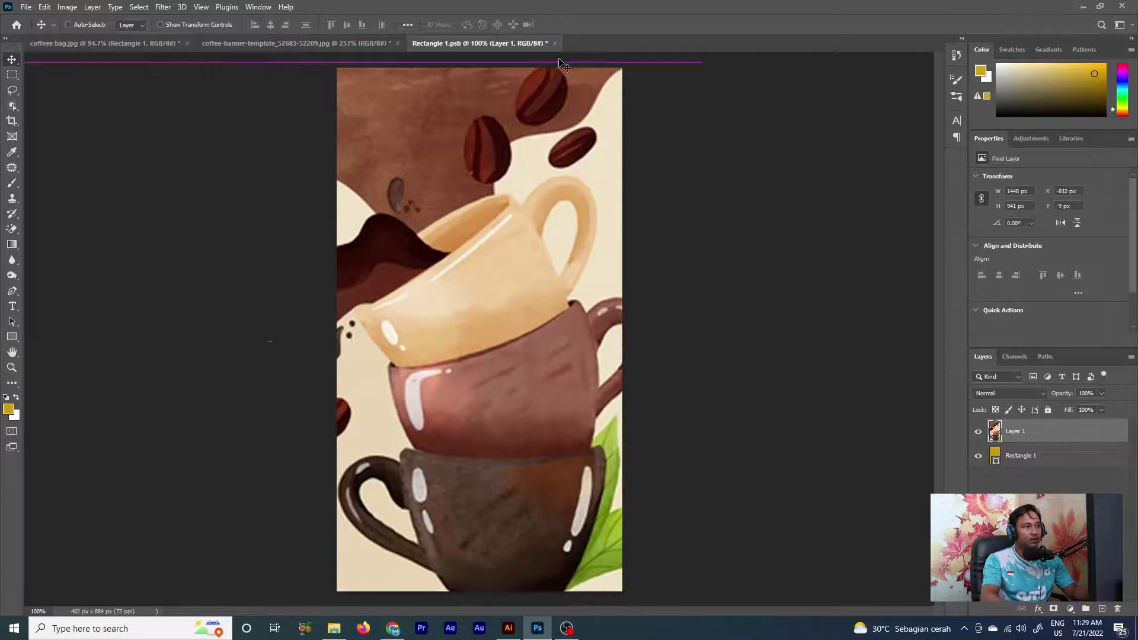
pyautogui.click(555, 43)
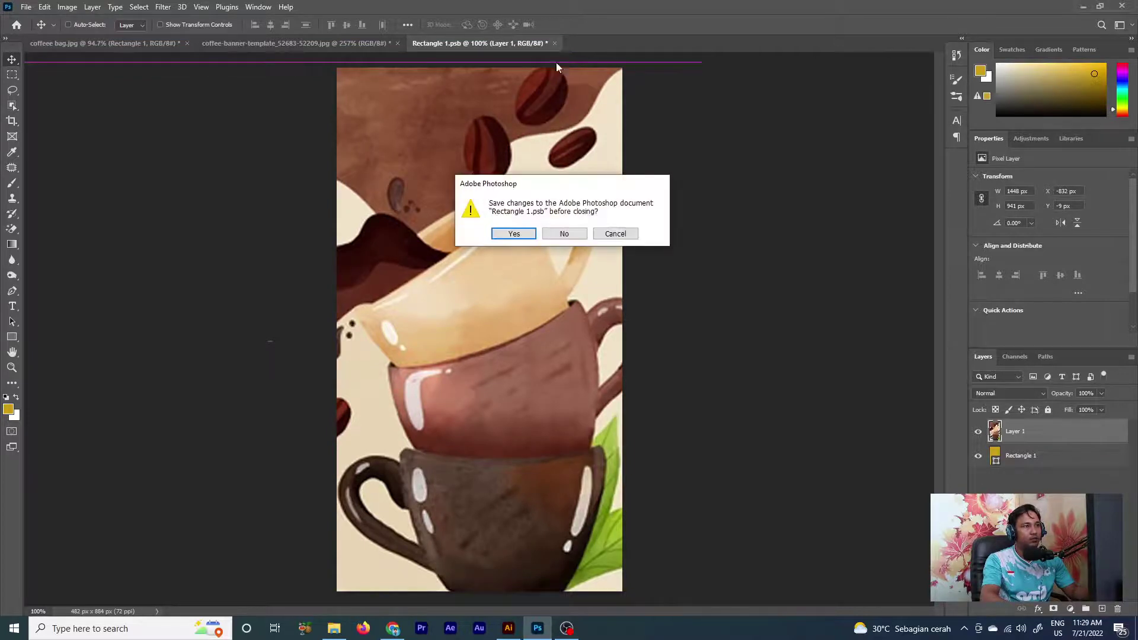
pyautogui.click(517, 234)
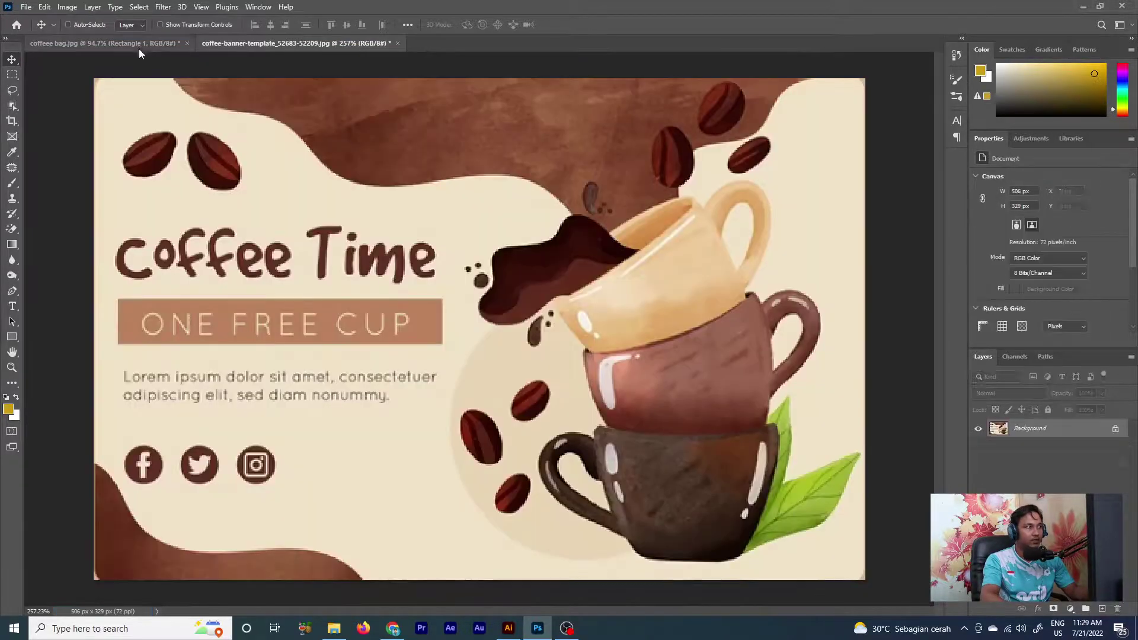
# Set Rectangle 1's blend mode to Multiply, then select Rectangle 2 from the canvas.
pyautogui.click(140, 45)
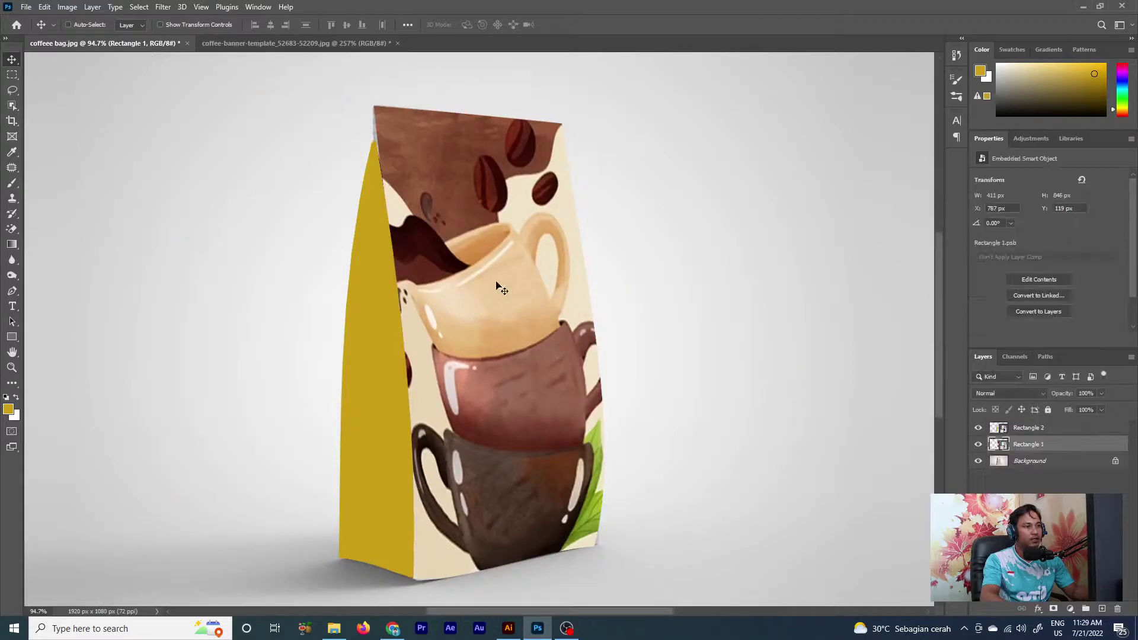
pyautogui.click(1002, 393)
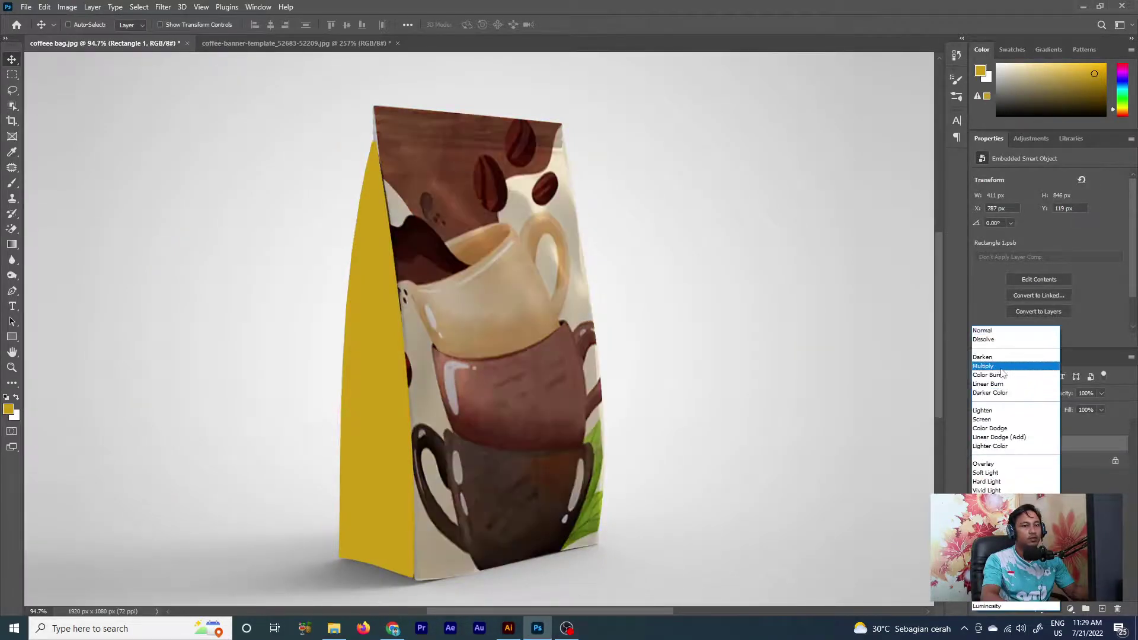
pyautogui.click(1000, 368)
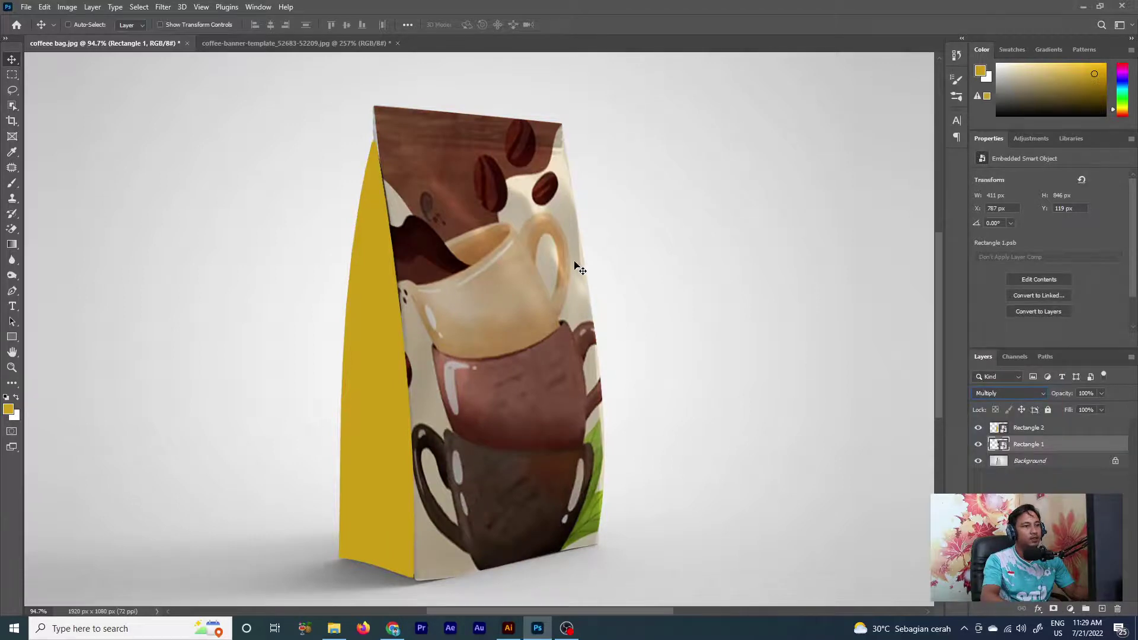
pyautogui.scroll(-2, 555, 221)
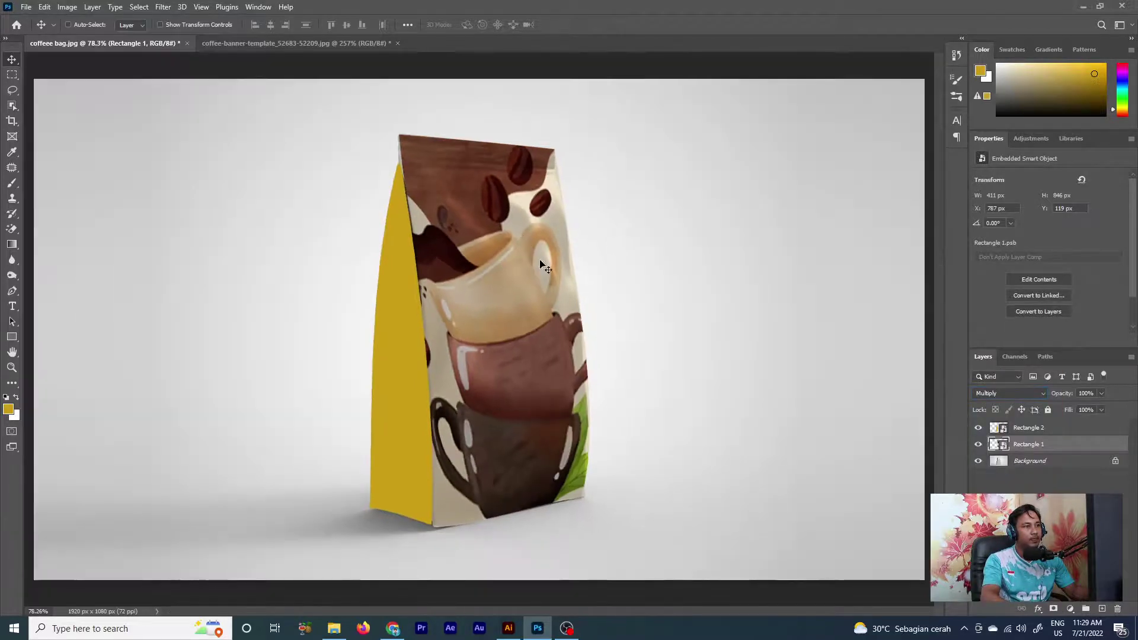
pyautogui.rightClick(397, 284)
pyautogui.click(398, 282)
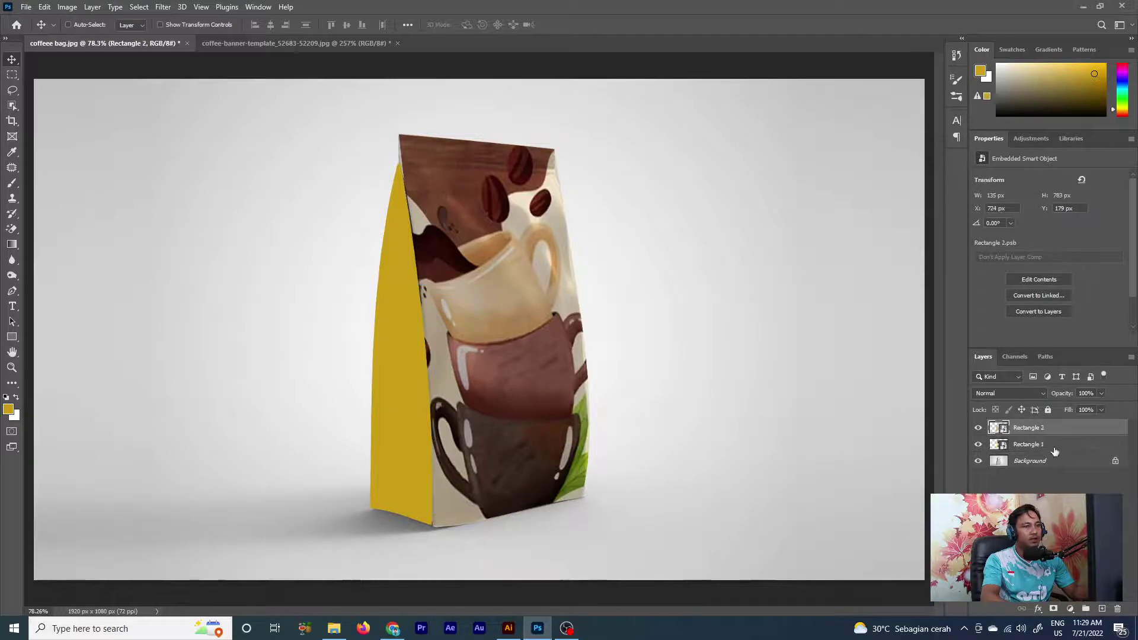
# Open Rectangle 2's smart object contents and drag the coffee banner into it.
pyautogui.doubleClick(1002, 428)
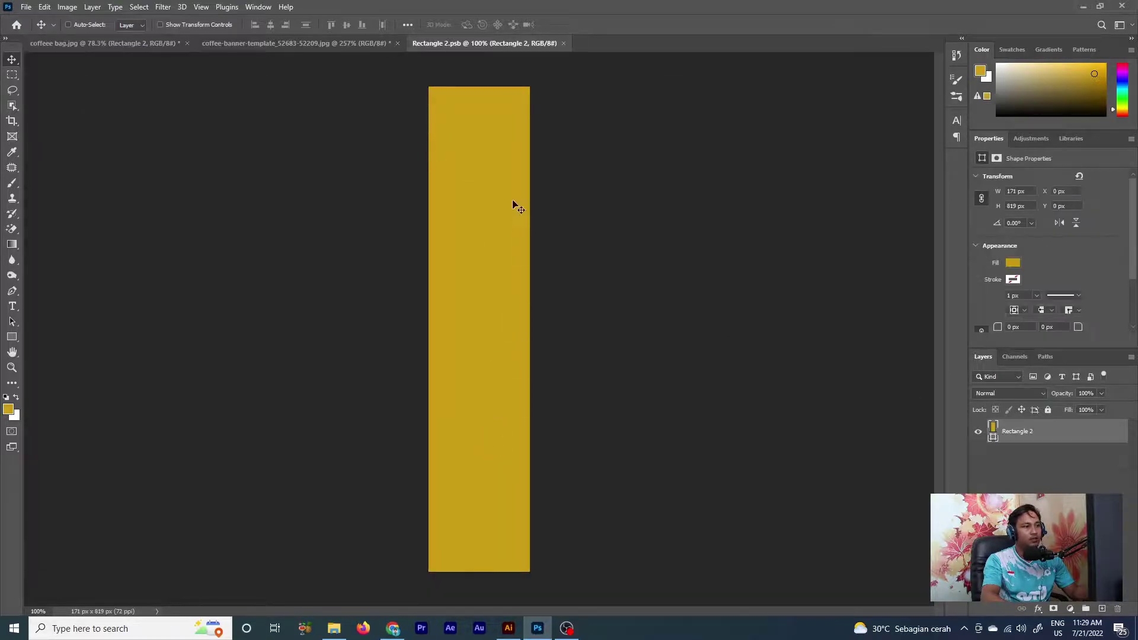
pyautogui.click(258, 45)
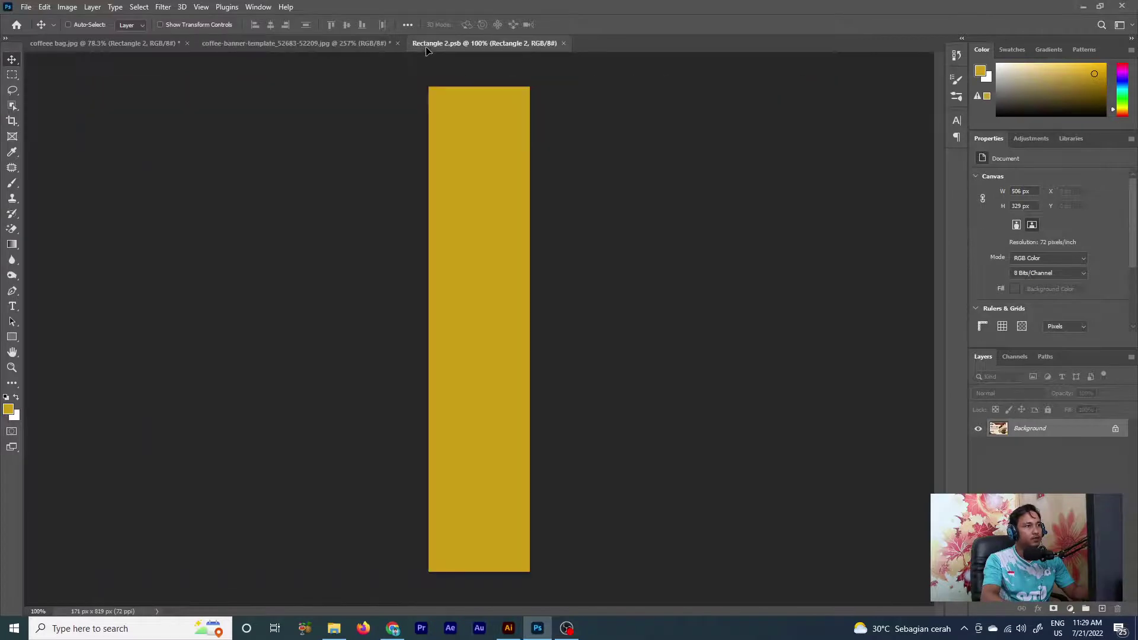
pyautogui.moveTo(471, 134)
pyautogui.mouseDown()
pyautogui.moveTo(617, 349)
pyautogui.moveTo(612, 339)
pyautogui.mouseUp()
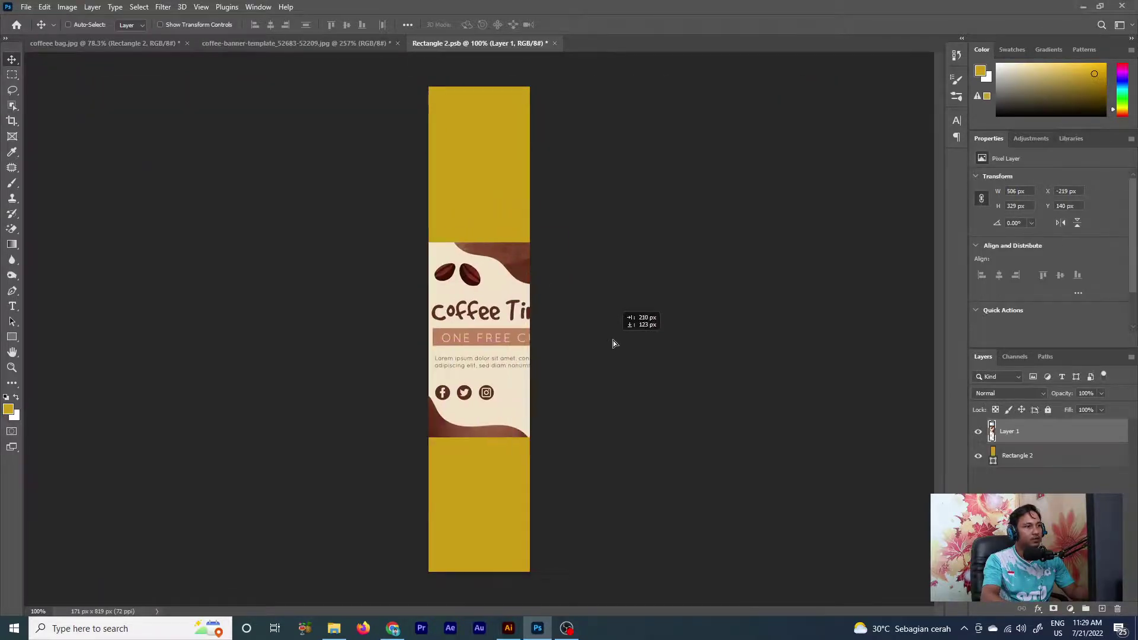
# Rotate the banner -90° and scale it to cover the tall strip, then save and close.
pyautogui.hotkey('ctrl', 't')
pyautogui.moveTo(772, 436)
pyautogui.mouseDown()
pyautogui.moveTo(668, 181)
pyautogui.moveTo(775, 111)
pyautogui.moveTo(775, 26)
pyautogui.mouseUp()
pyautogui.moveTo(564, 292); pyautogui.dragTo(508, 212)
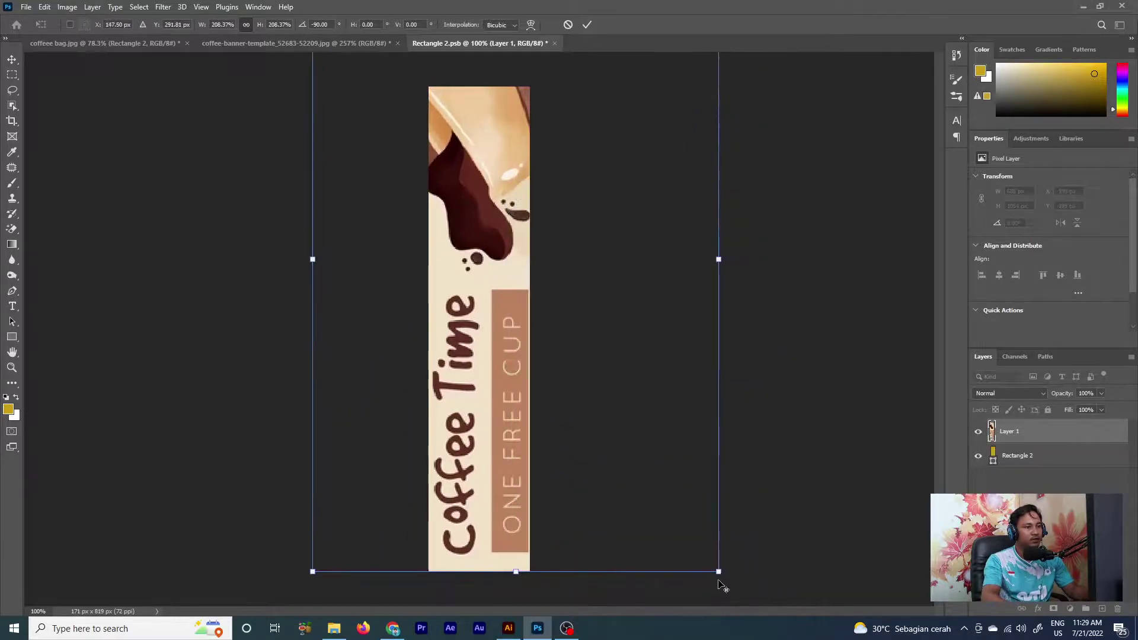
pyautogui.moveTo(718, 570); pyautogui.dragTo(704, 559)
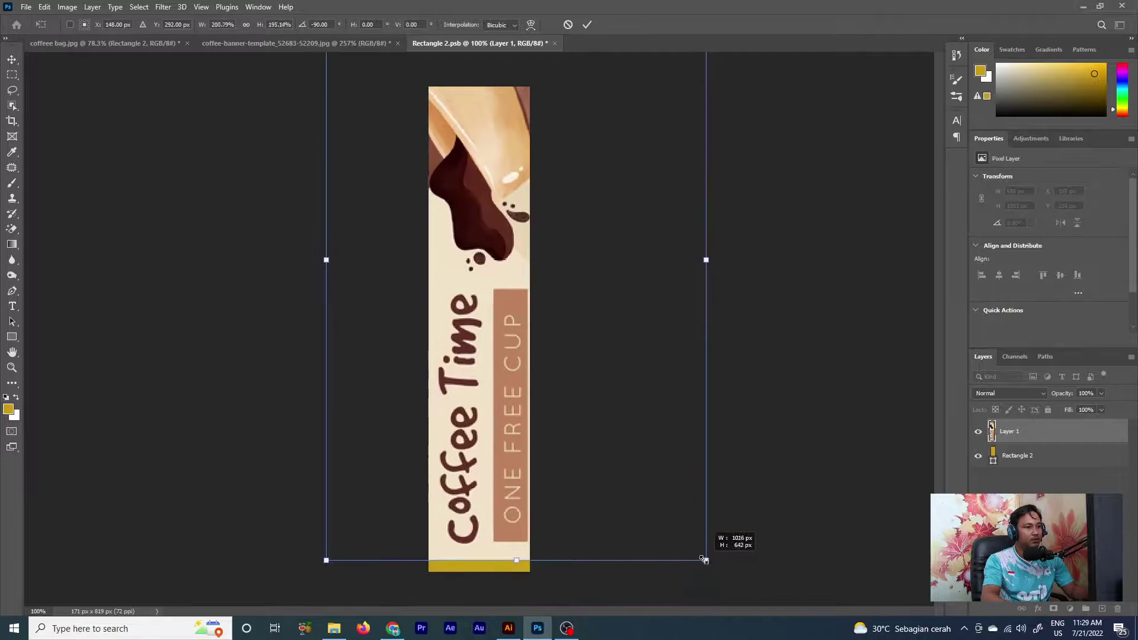
pyautogui.moveTo(518, 486); pyautogui.dragTo(510, 499)
pyautogui.press('Return')
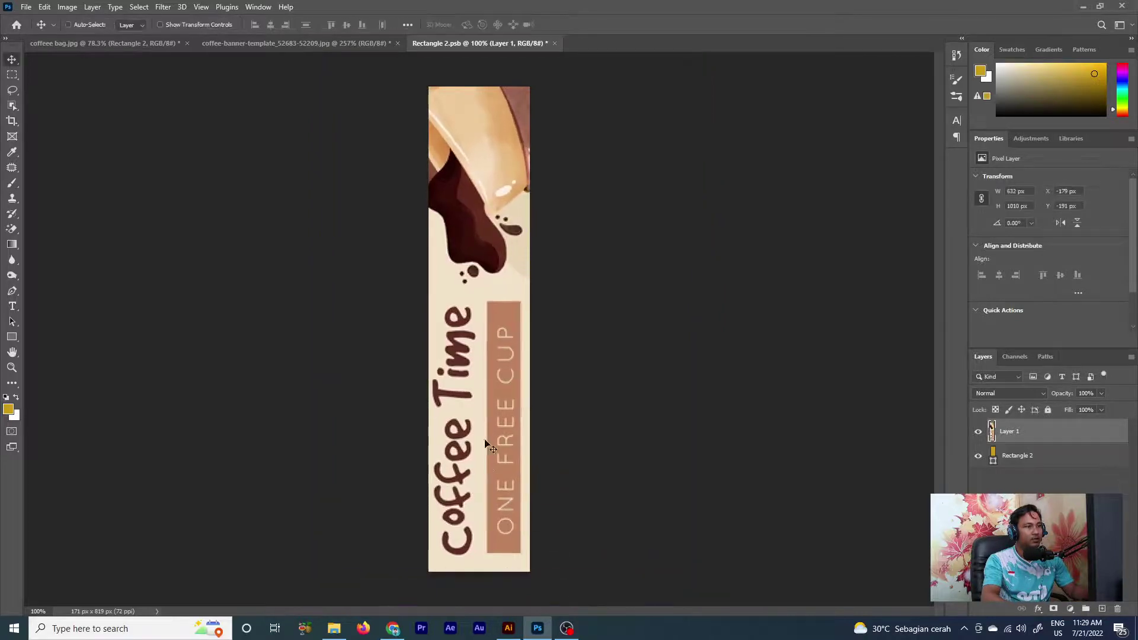
pyautogui.click(554, 43)
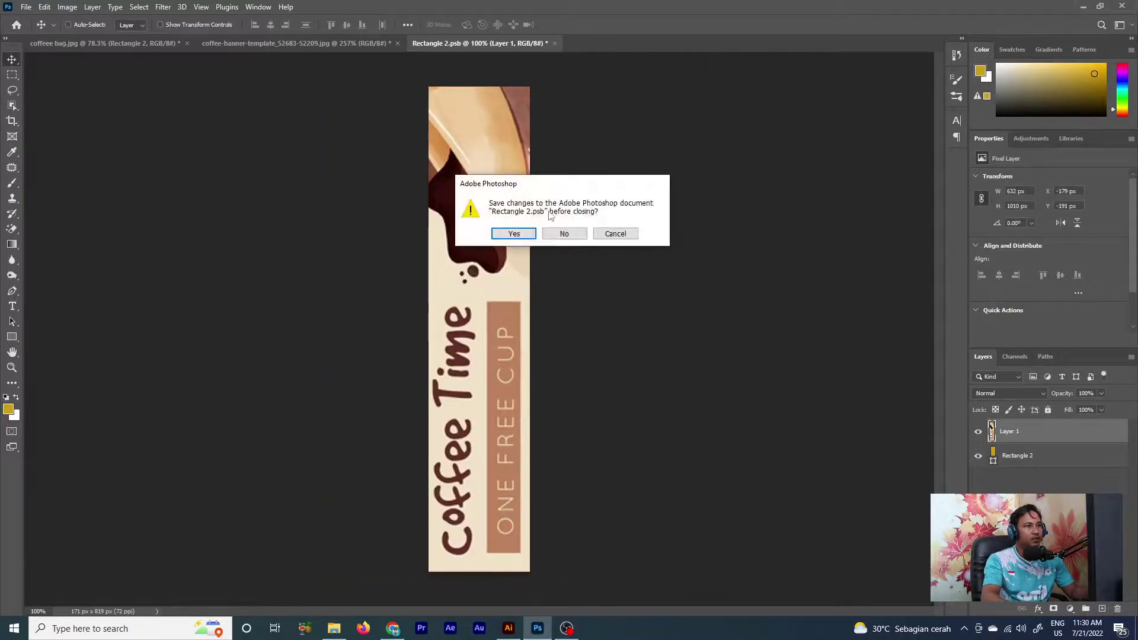
pyautogui.click(514, 234)
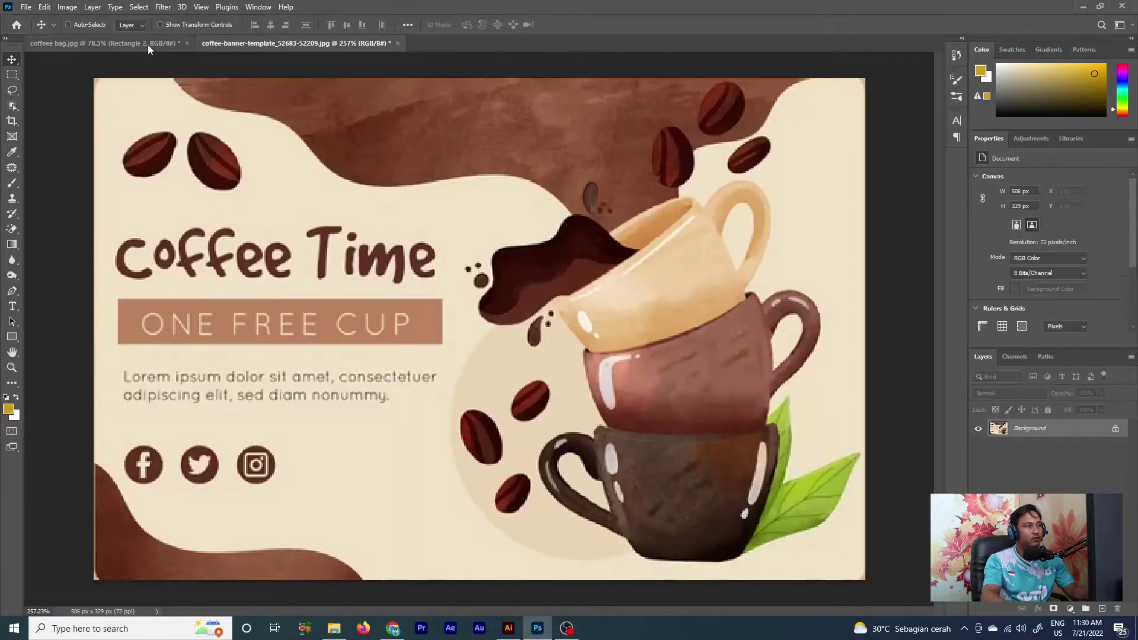
# Set Rectangle 2's blend mode to Multiply in the coffee bag mockup.
pyautogui.click(147, 45)
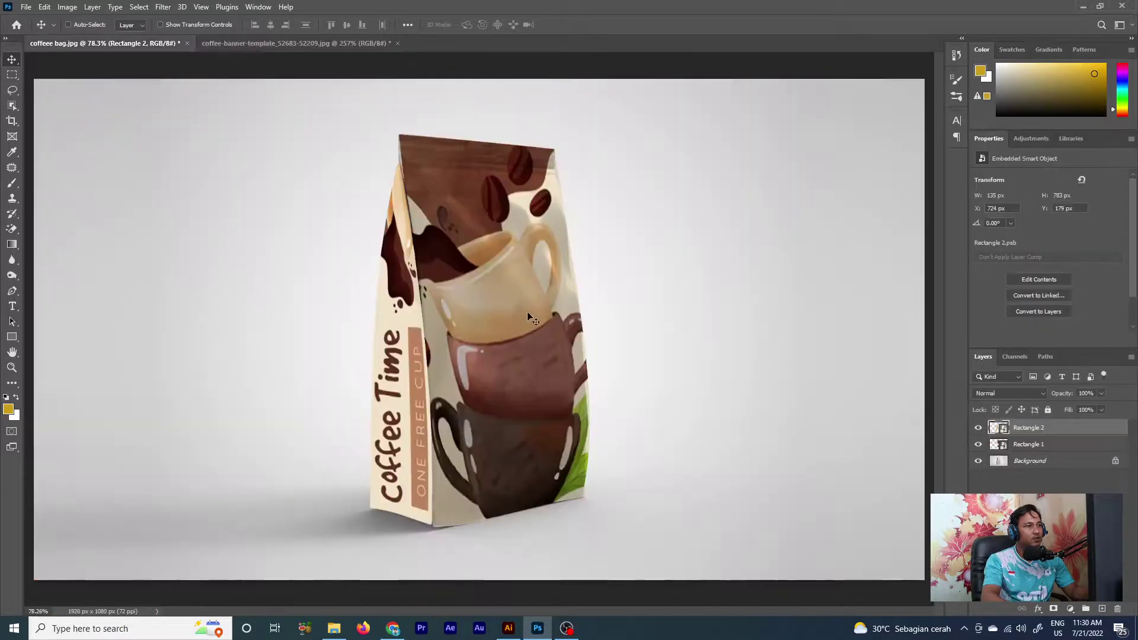
pyautogui.click(1010, 393)
pyautogui.click(984, 366)
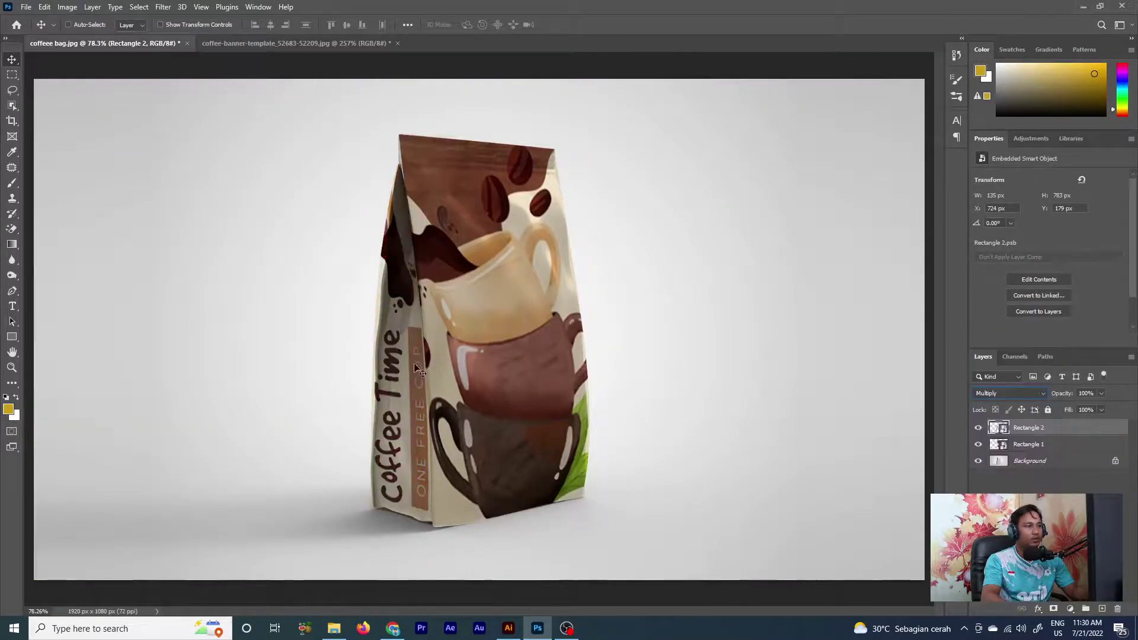
pyautogui.scroll(2, 417, 177)
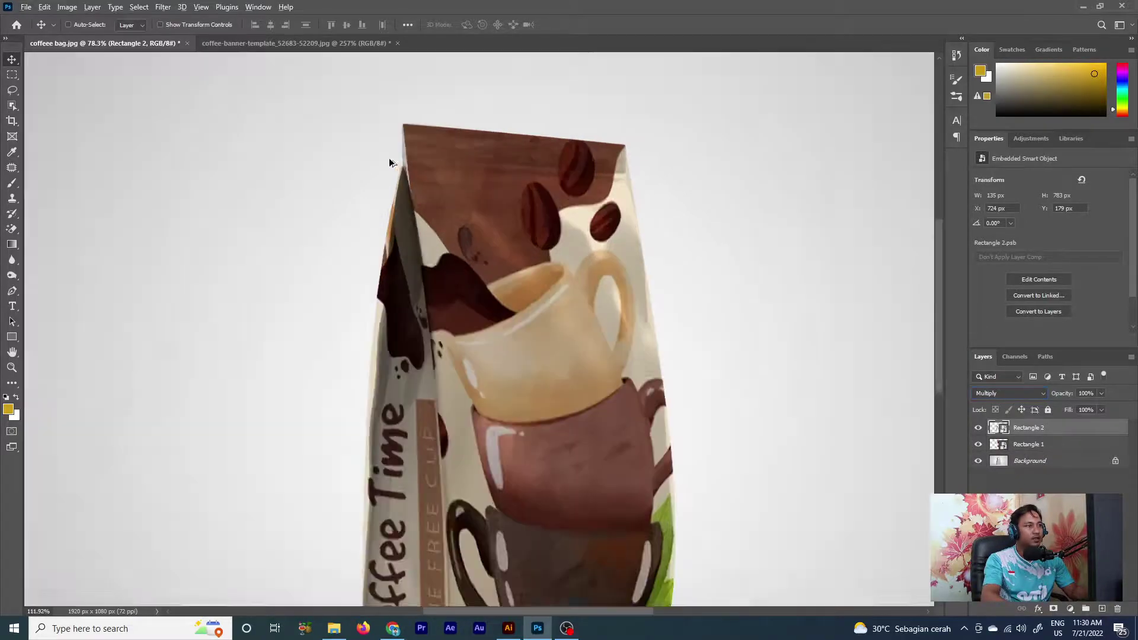
pyautogui.scroll(2, 417, 177)
pyautogui.scroll(2, 418, 178)
# Select Rectangle 1 and pull its top-left corner onto the bag's edge.
pyautogui.rightClick(419, 182)
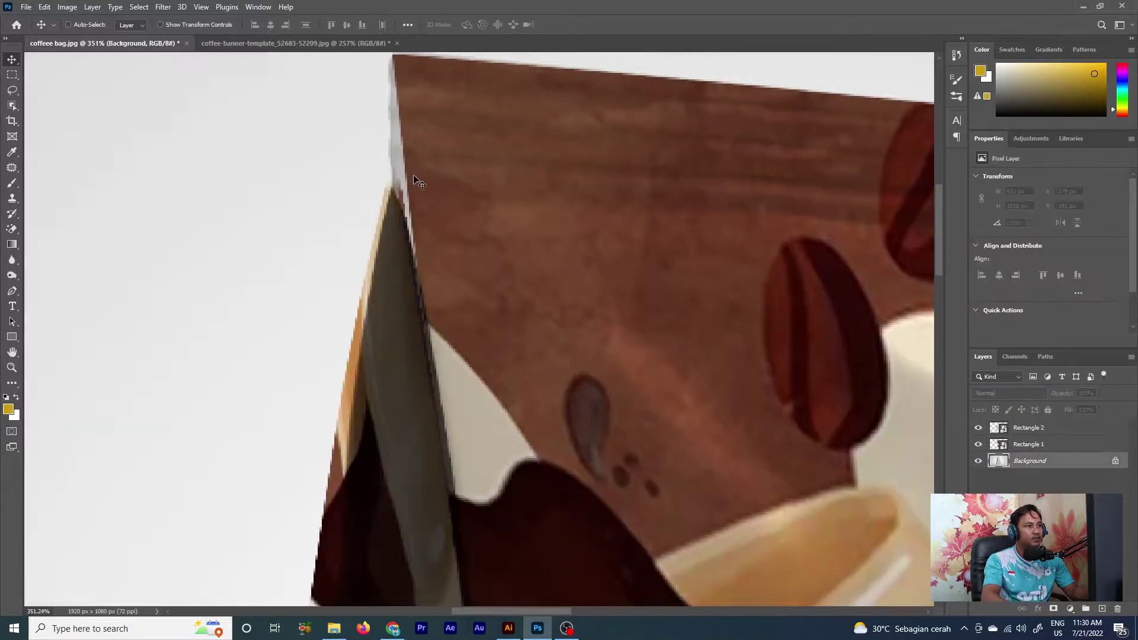
pyautogui.scroll(-1, 437, 198)
pyautogui.rightClick(440, 204)
pyautogui.hotkey('ctrl', 't')
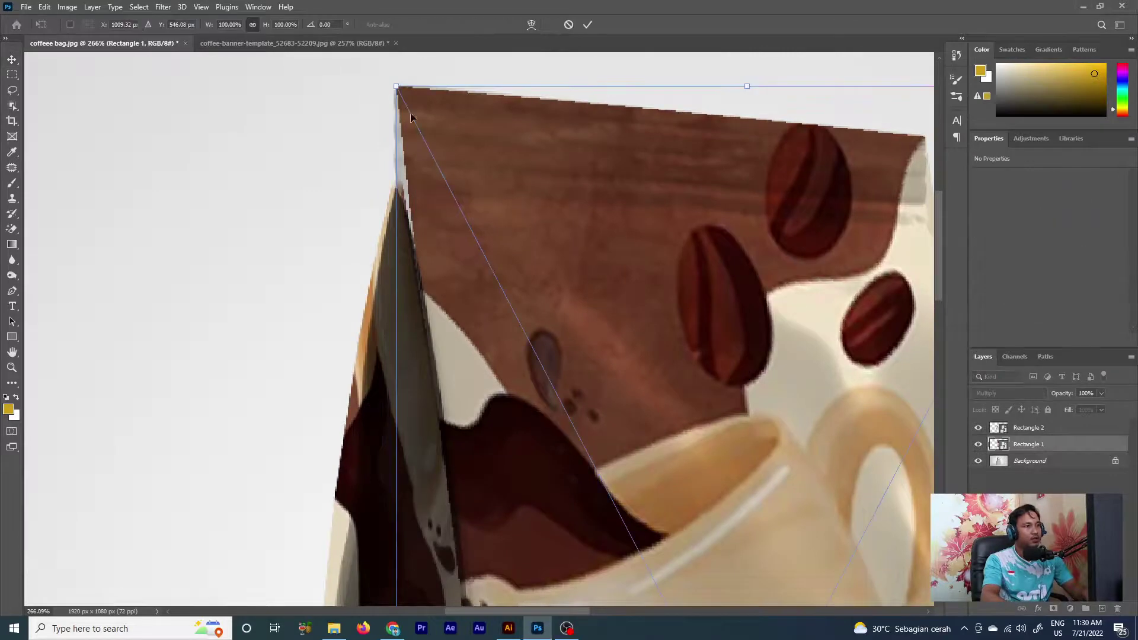
pyautogui.moveTo(397, 89); pyautogui.dragTo(386, 84)
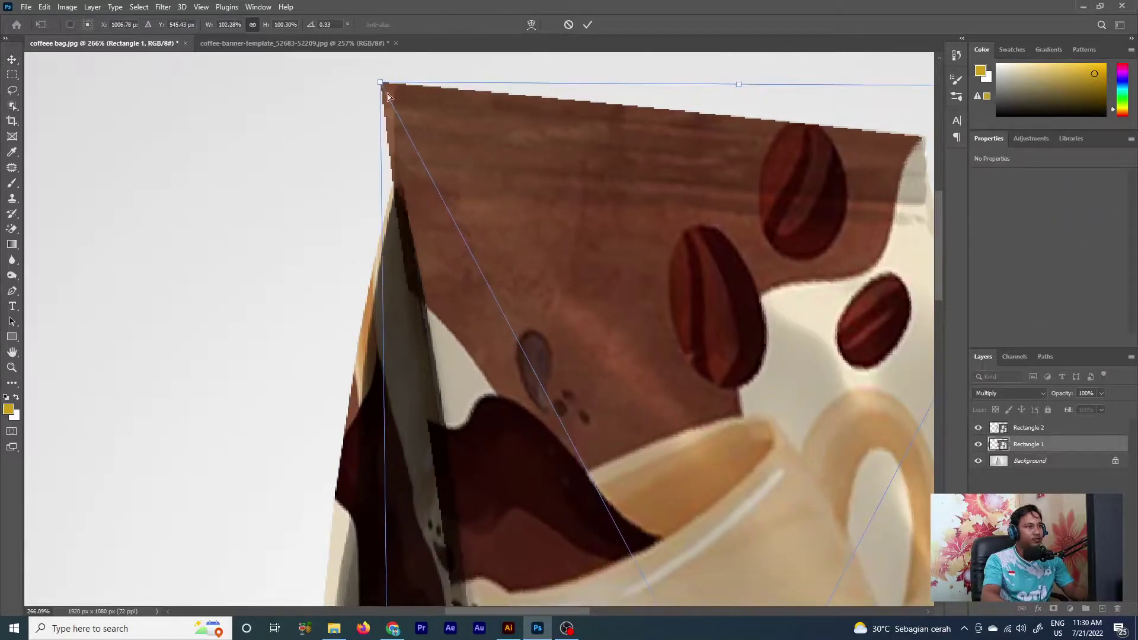
pyautogui.press('Return')
pyautogui.scroll(-3, 453, 163)
pyautogui.scroll(-2, 456, 164)
pyautogui.scroll(1, 595, 451)
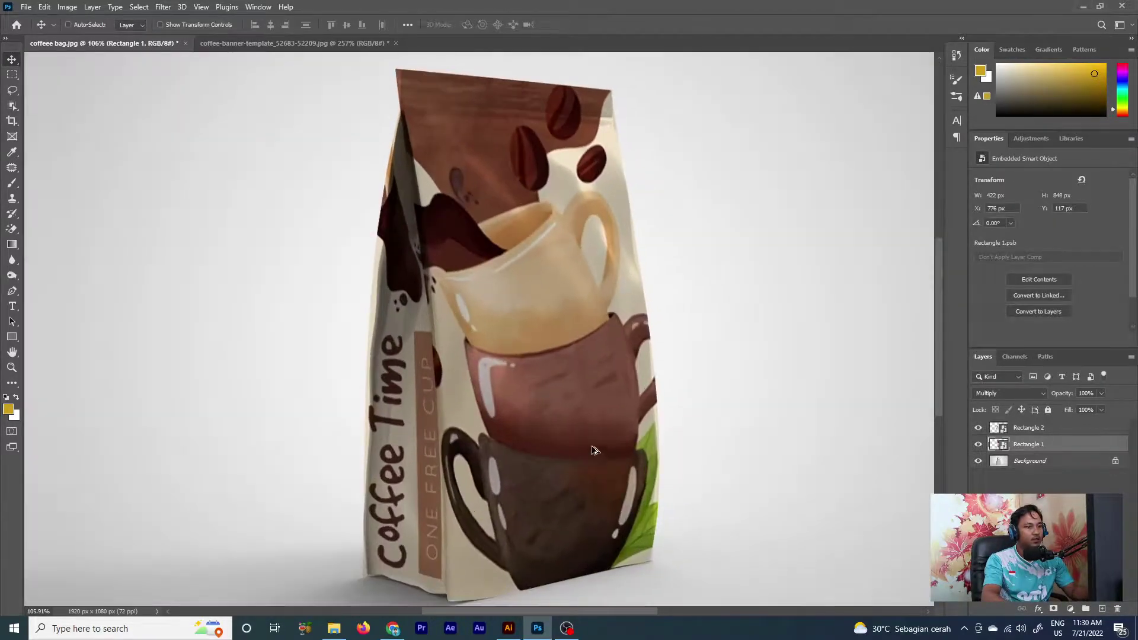
# Load Path 1 as a selection and add a layer mask to Rectangle 1.
pyautogui.click(1045, 356)
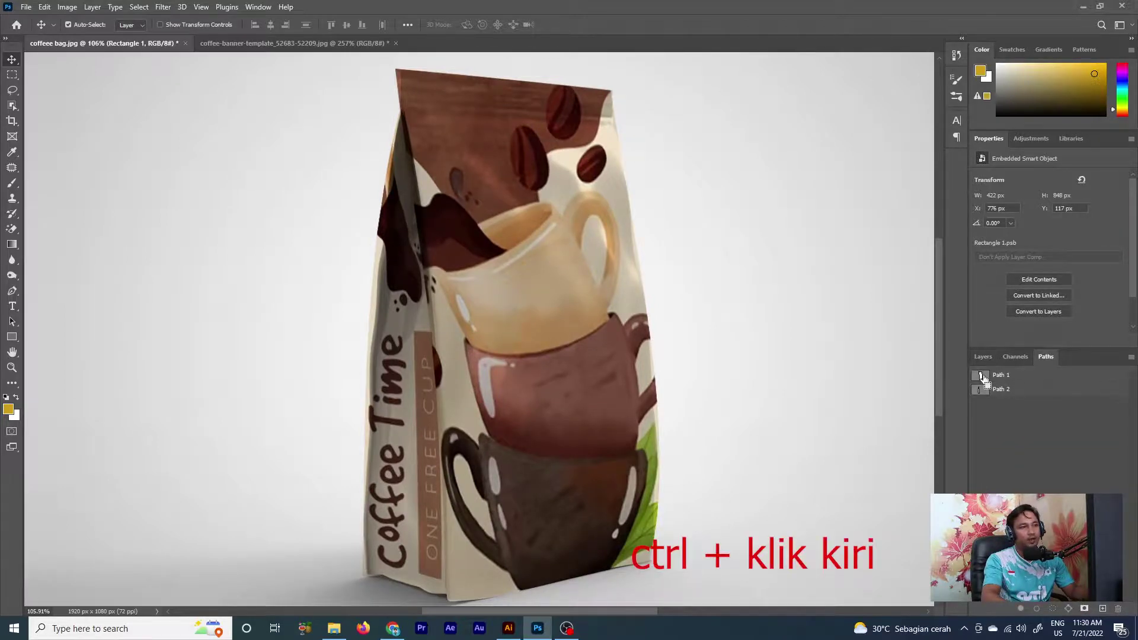
pyautogui.click(981, 358)
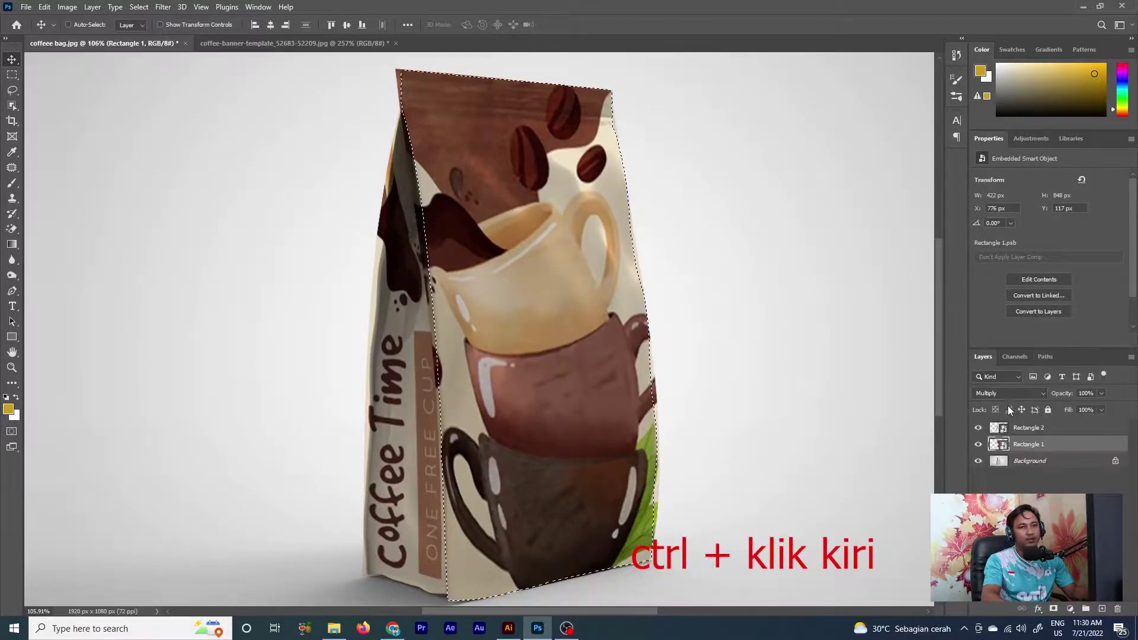
pyautogui.click(977, 444)
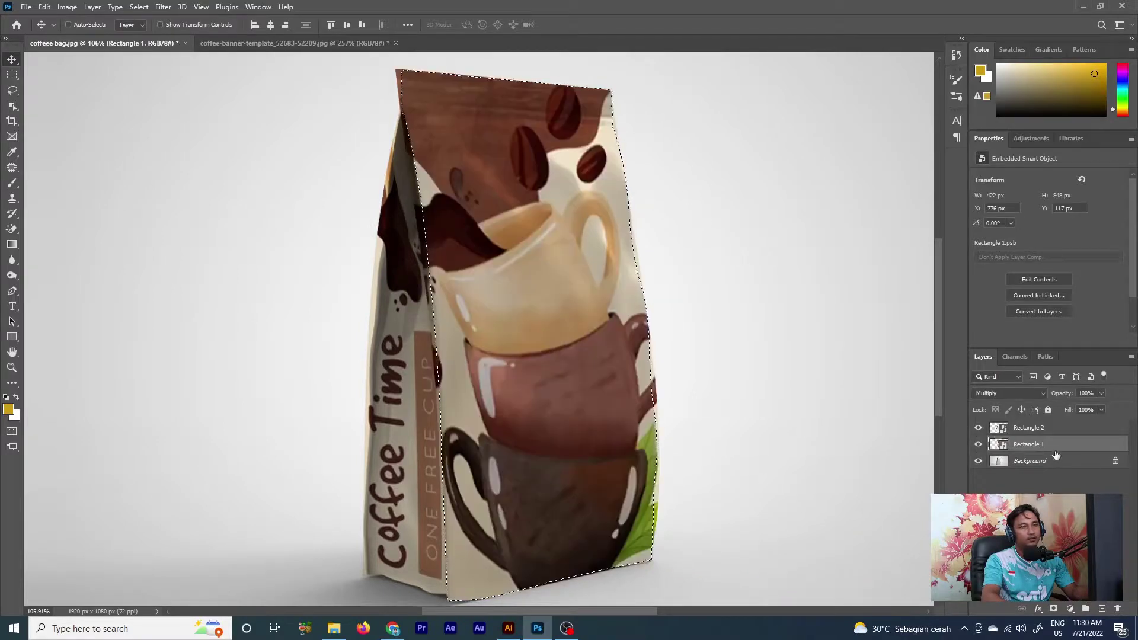
pyautogui.click(1053, 610)
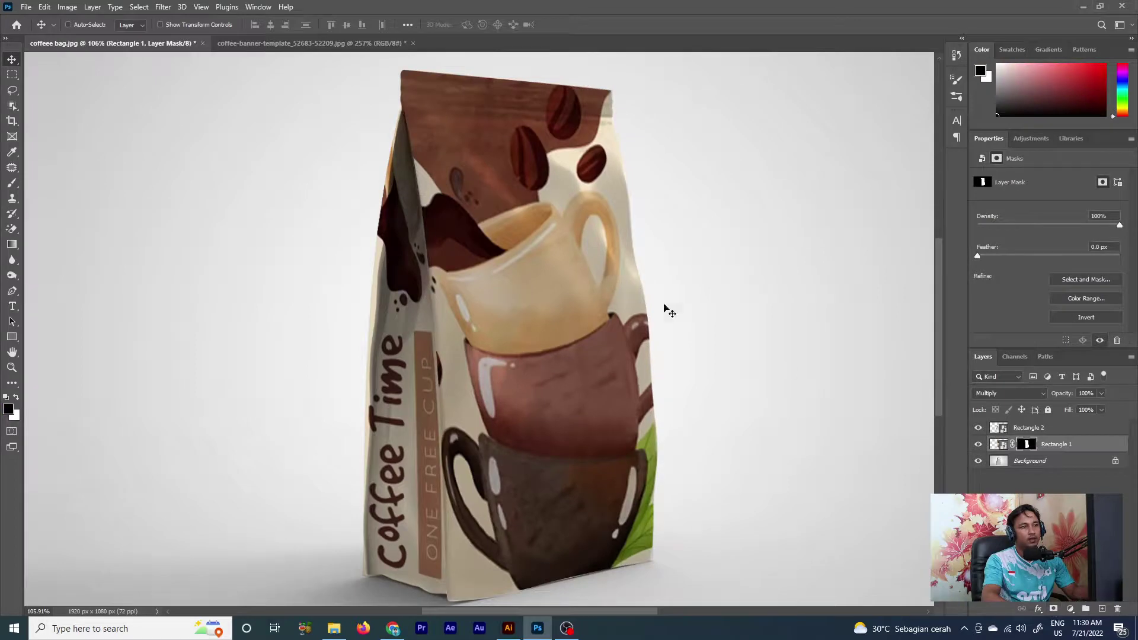
# Load Path 2 as a selection and add a layer mask to Rectangle 2.
pyautogui.click(1026, 427)
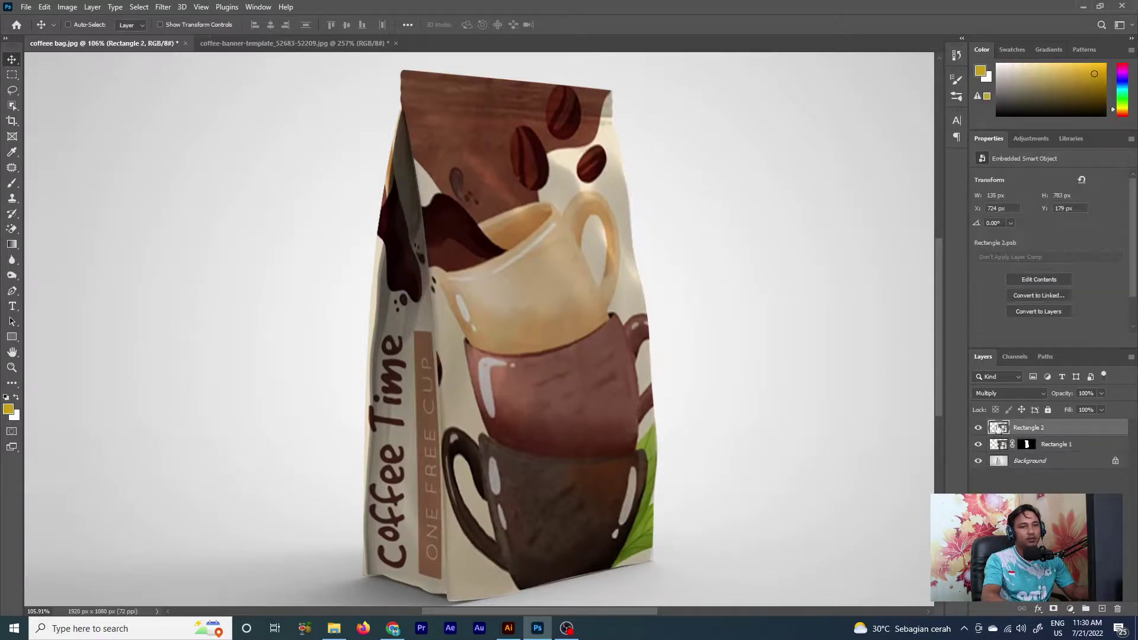
pyautogui.click(1042, 358)
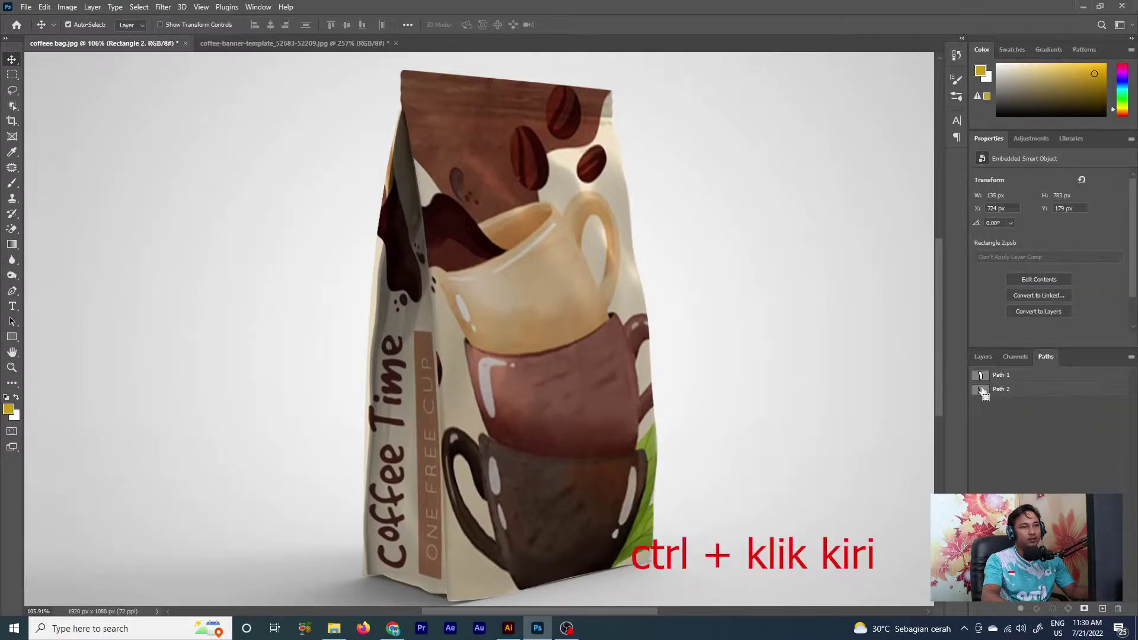
pyautogui.keyDown('ctrl'); pyautogui.click(981, 391); pyautogui.keyUp('ctrl')
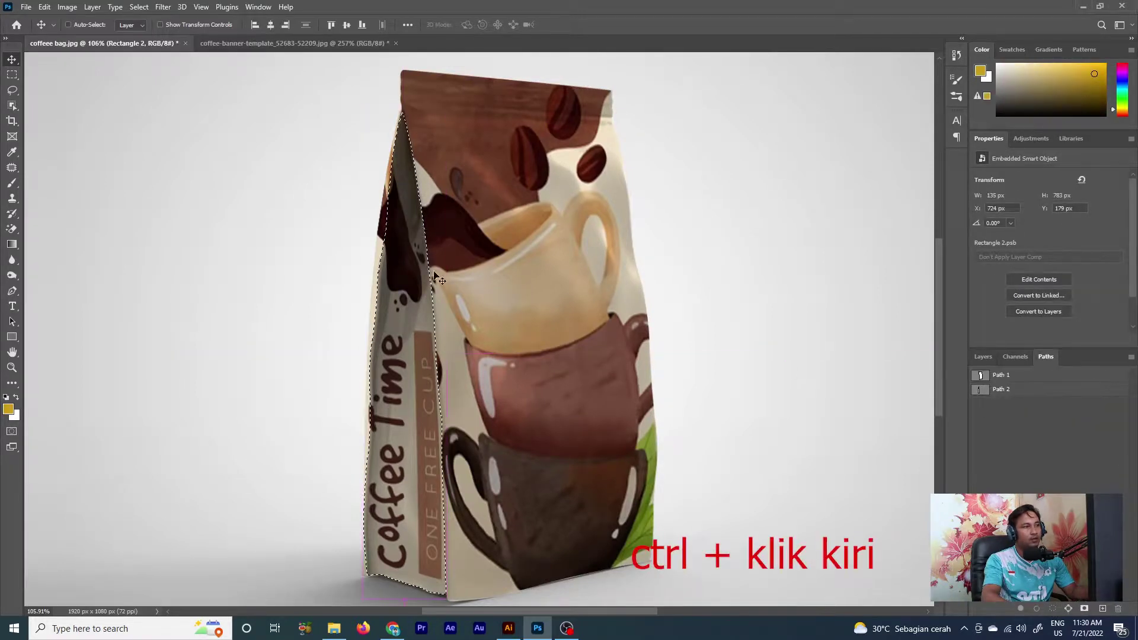
pyautogui.click(982, 357)
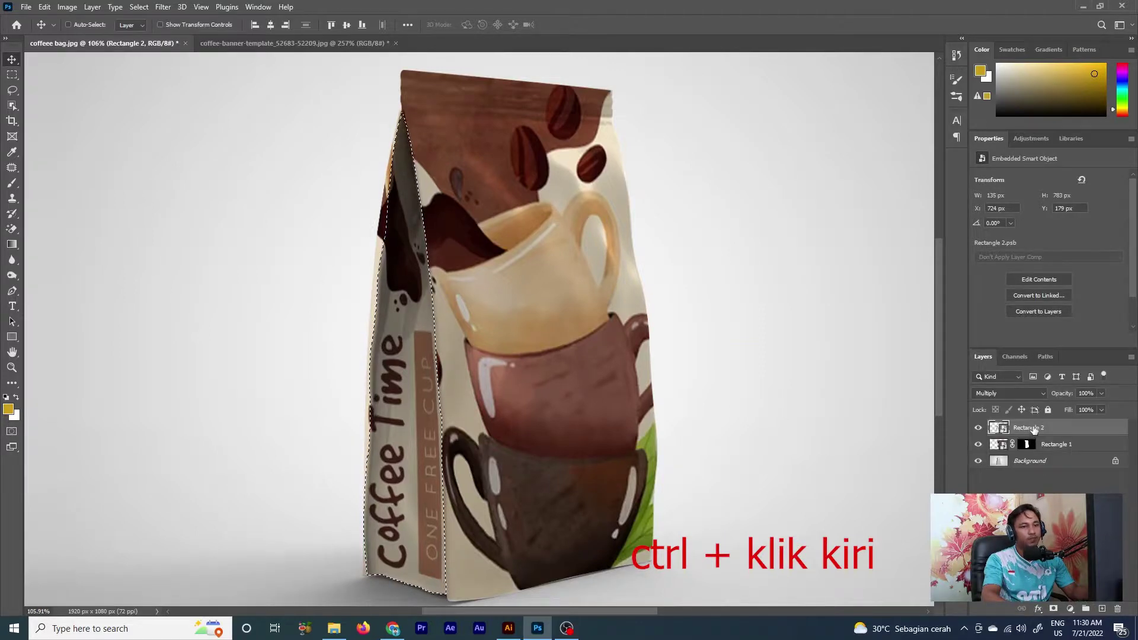
pyautogui.click(1052, 609)
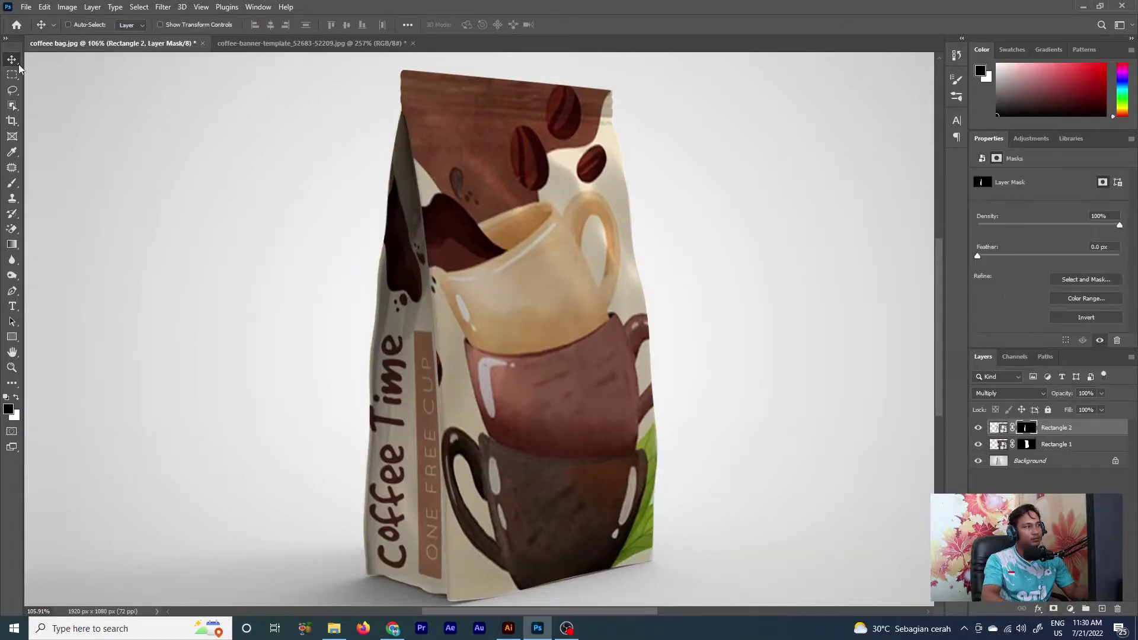
pyautogui.scroll(-3, 417, 221)
pyautogui.scroll(1, 485, 265)
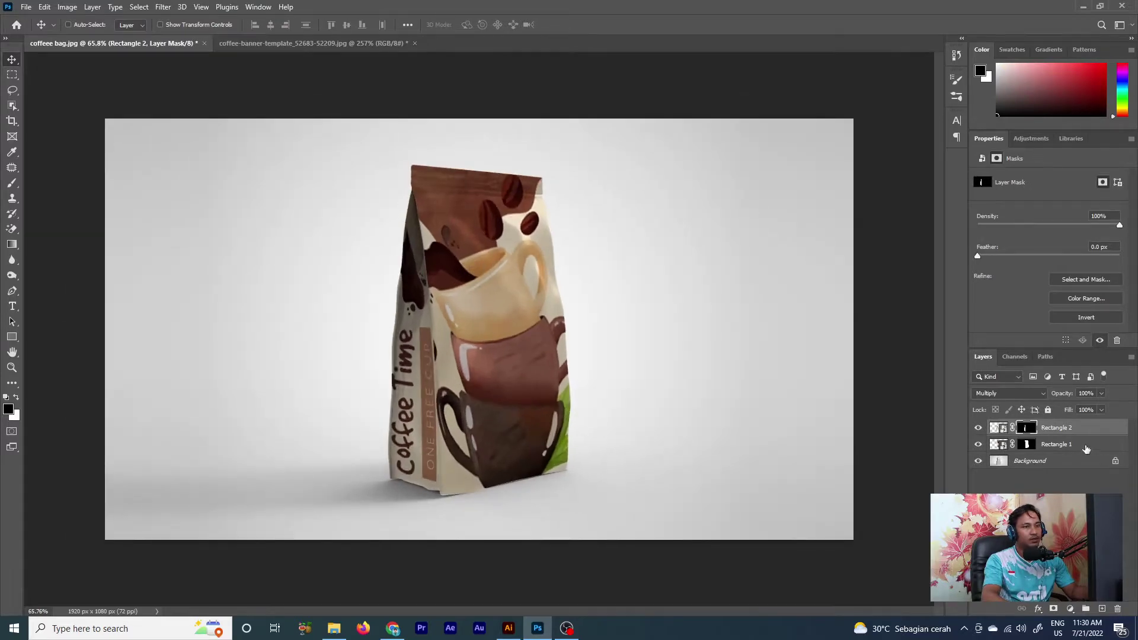
pyautogui.scroll(2, 681, 391)
pyautogui.scroll(2, 559, 185)
pyautogui.scroll(3, 554, 198)
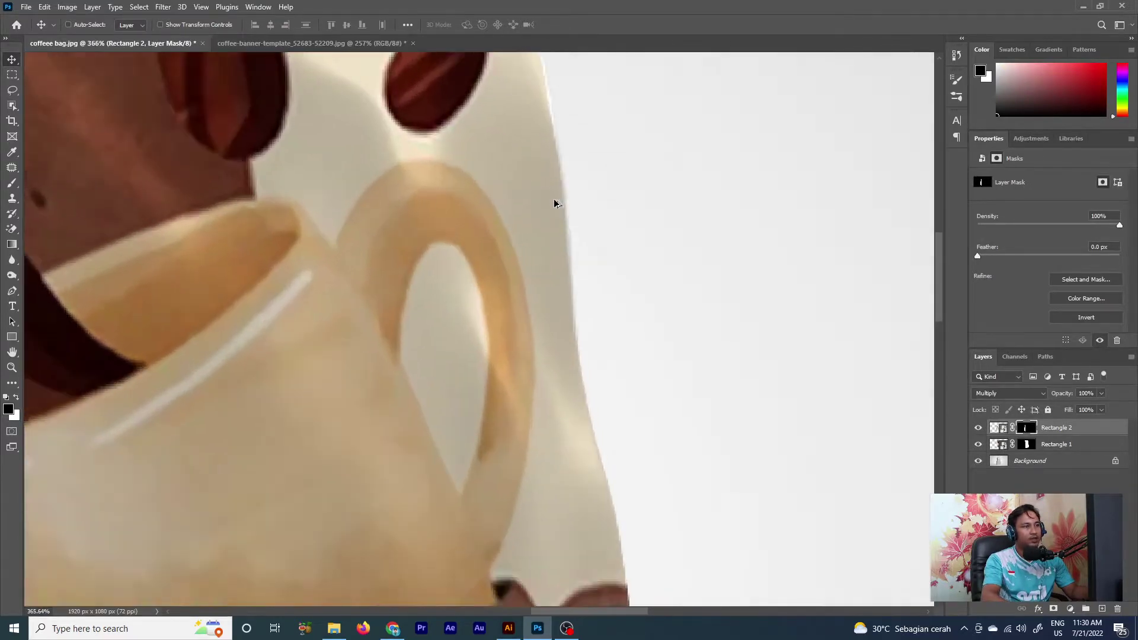
pyautogui.scroll(-3, 573, 222)
pyautogui.scroll(-4, 573, 222)
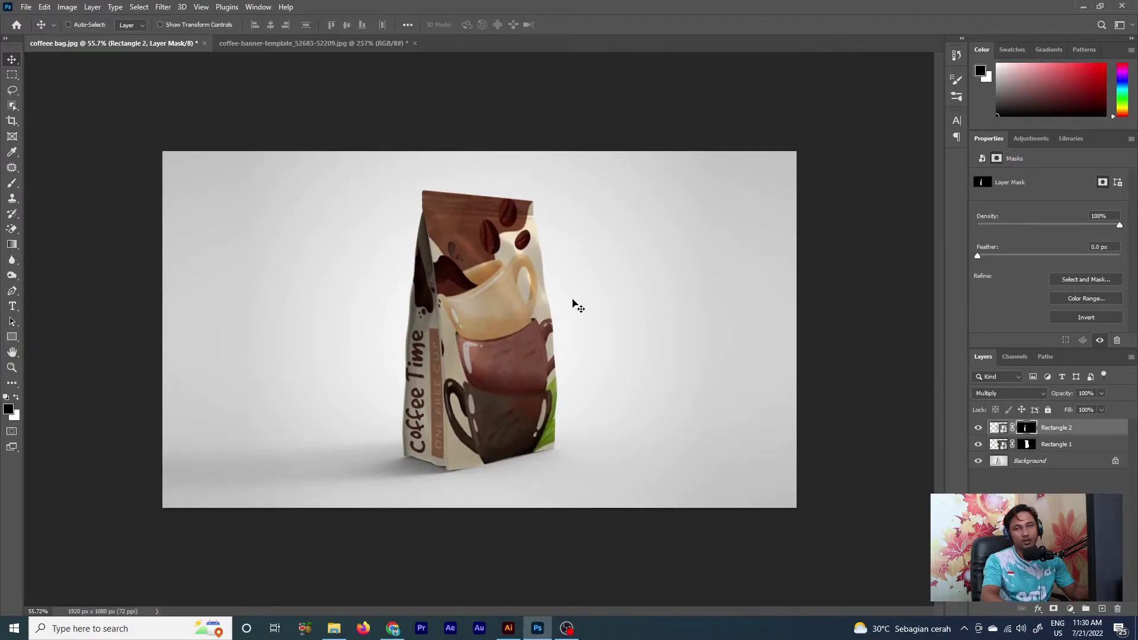